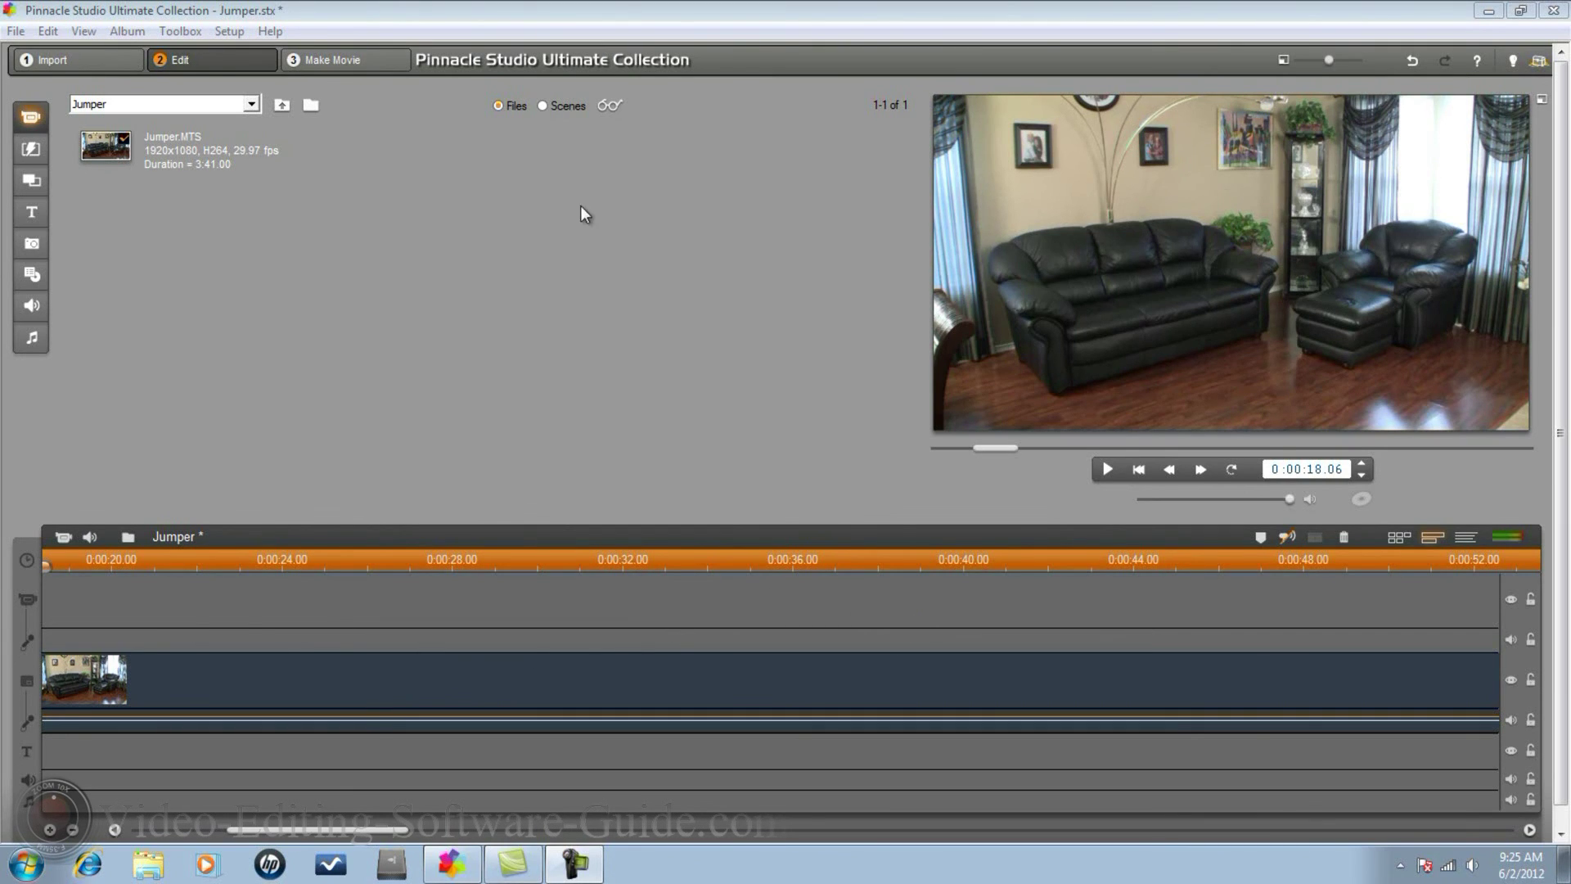
Split the clip at 0:00:31.10 and delete the part before the cut, leaving the gap open
left_click_drag(63, 566, 607, 682)
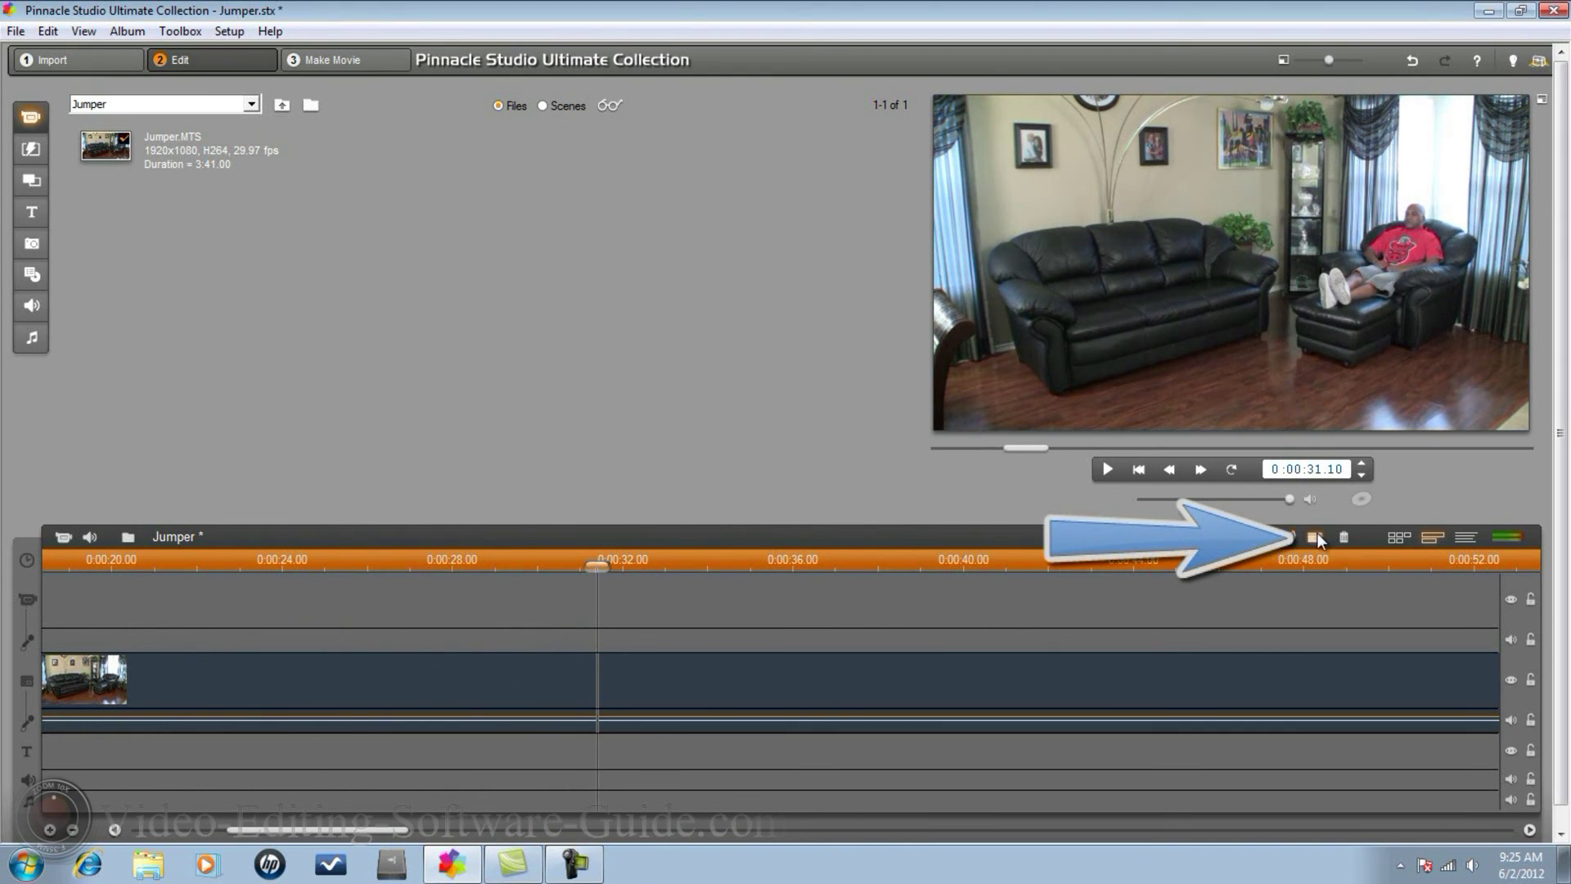
left_click(1315, 537)
left_click(449, 685)
right_click(450, 685)
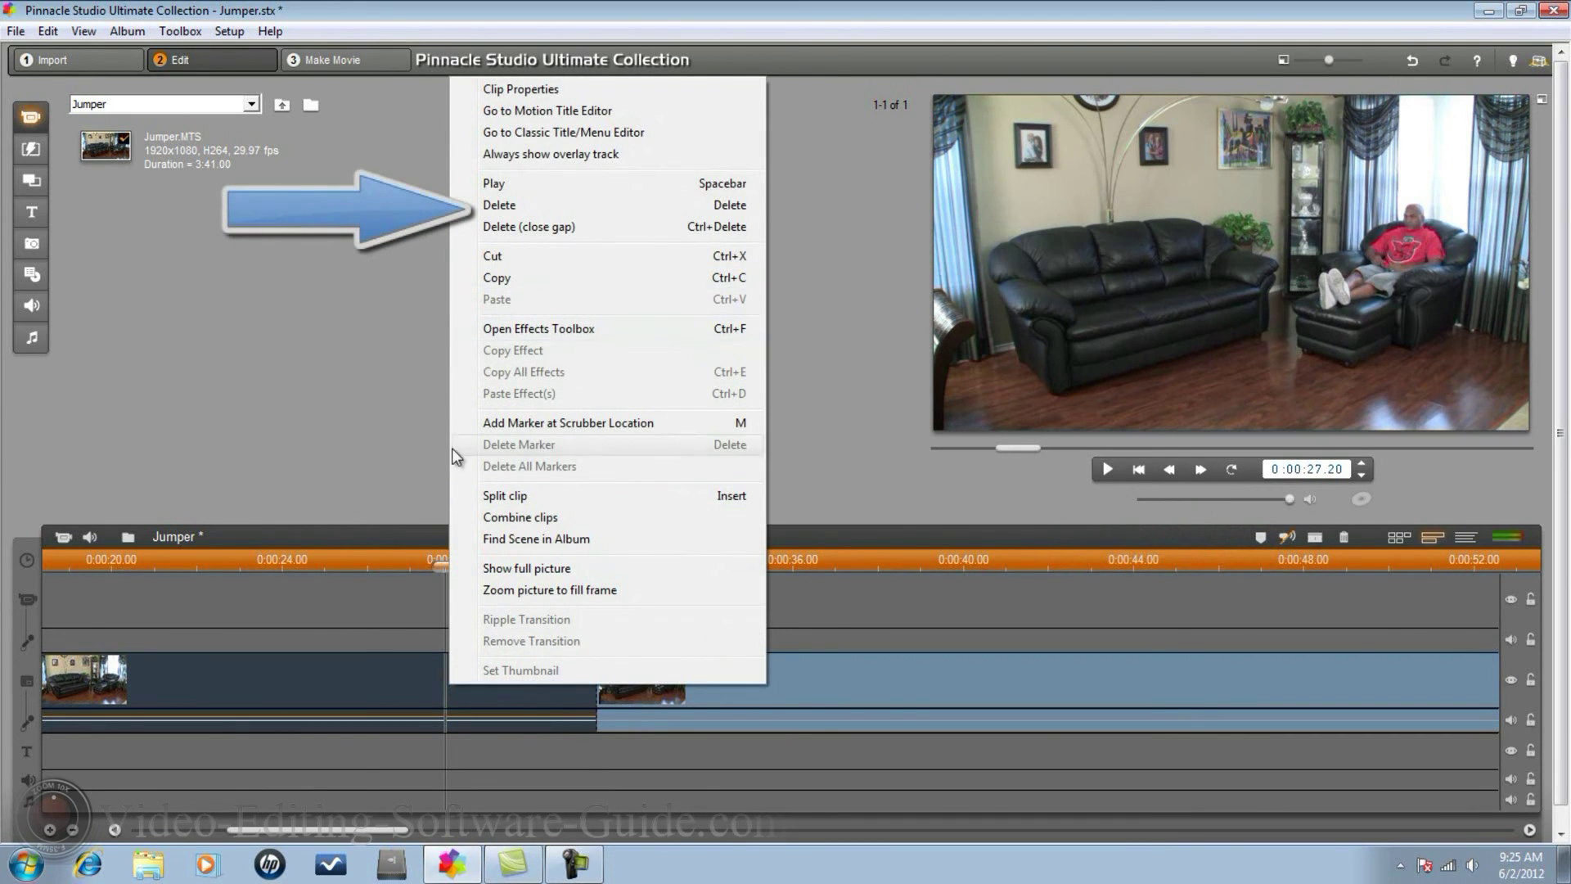
left_click(516, 206)
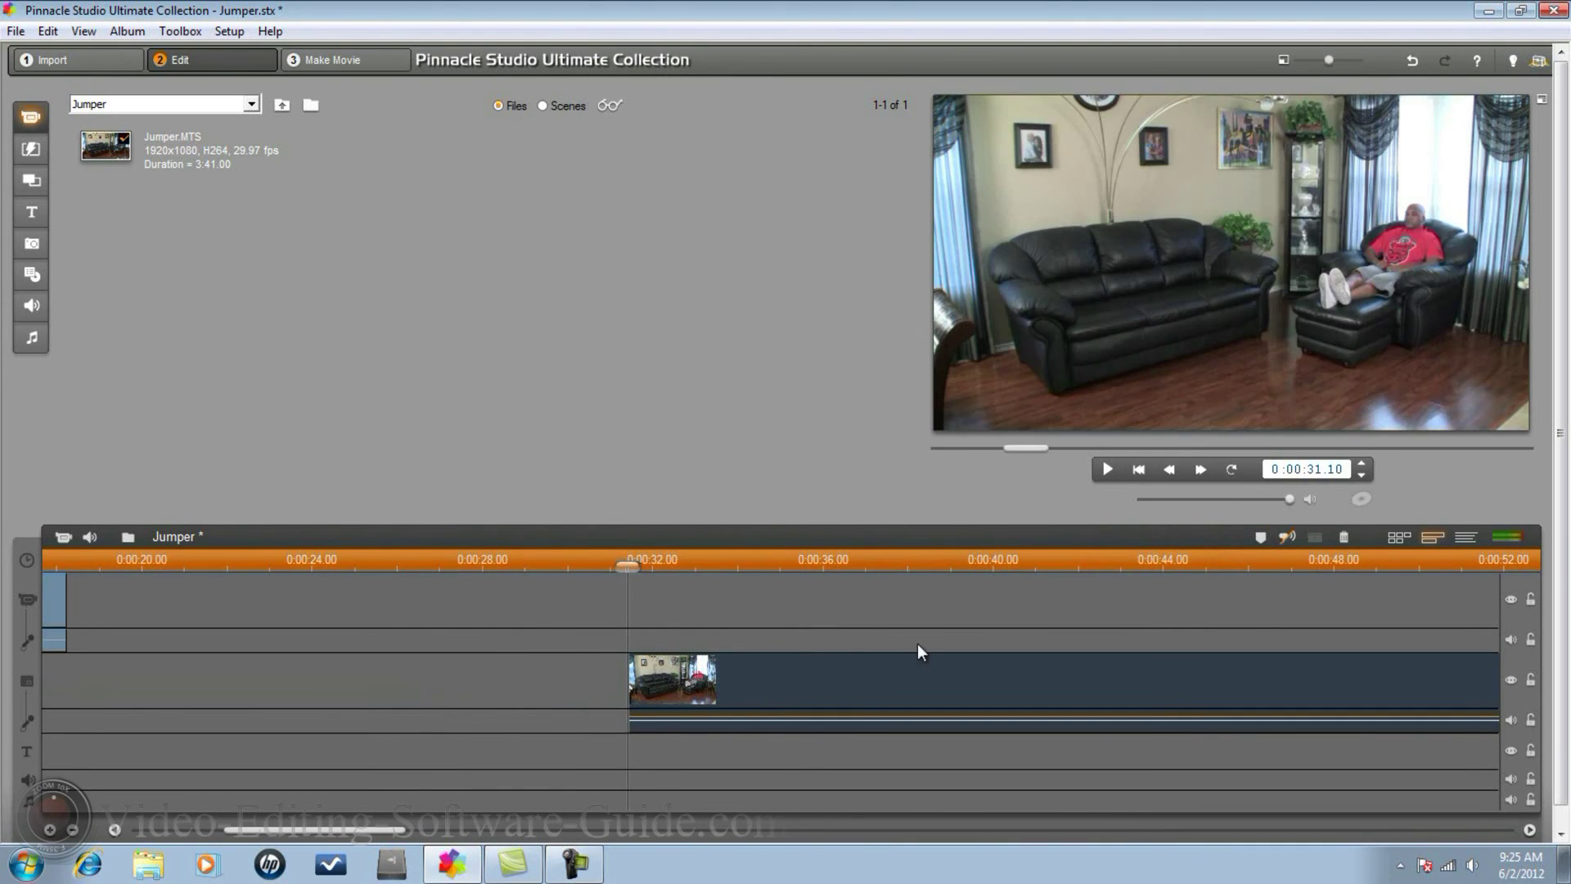
Split the clip showing the man in the armchair at 0:00:37.22
left_click_drag(366, 830, 389, 830)
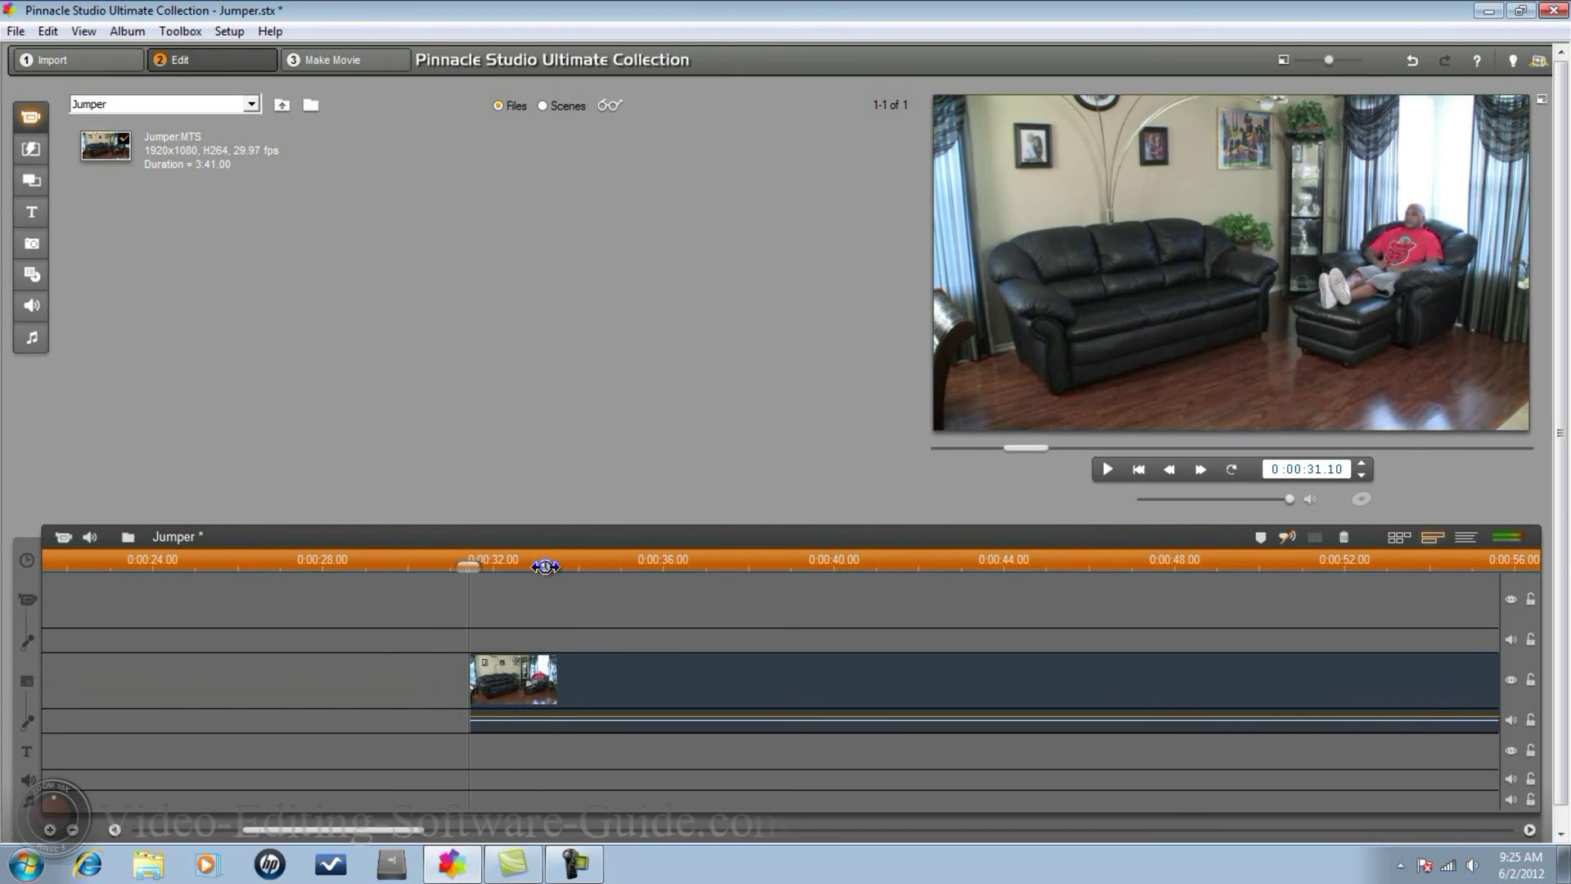
scroll(873, 552, "up", 2)
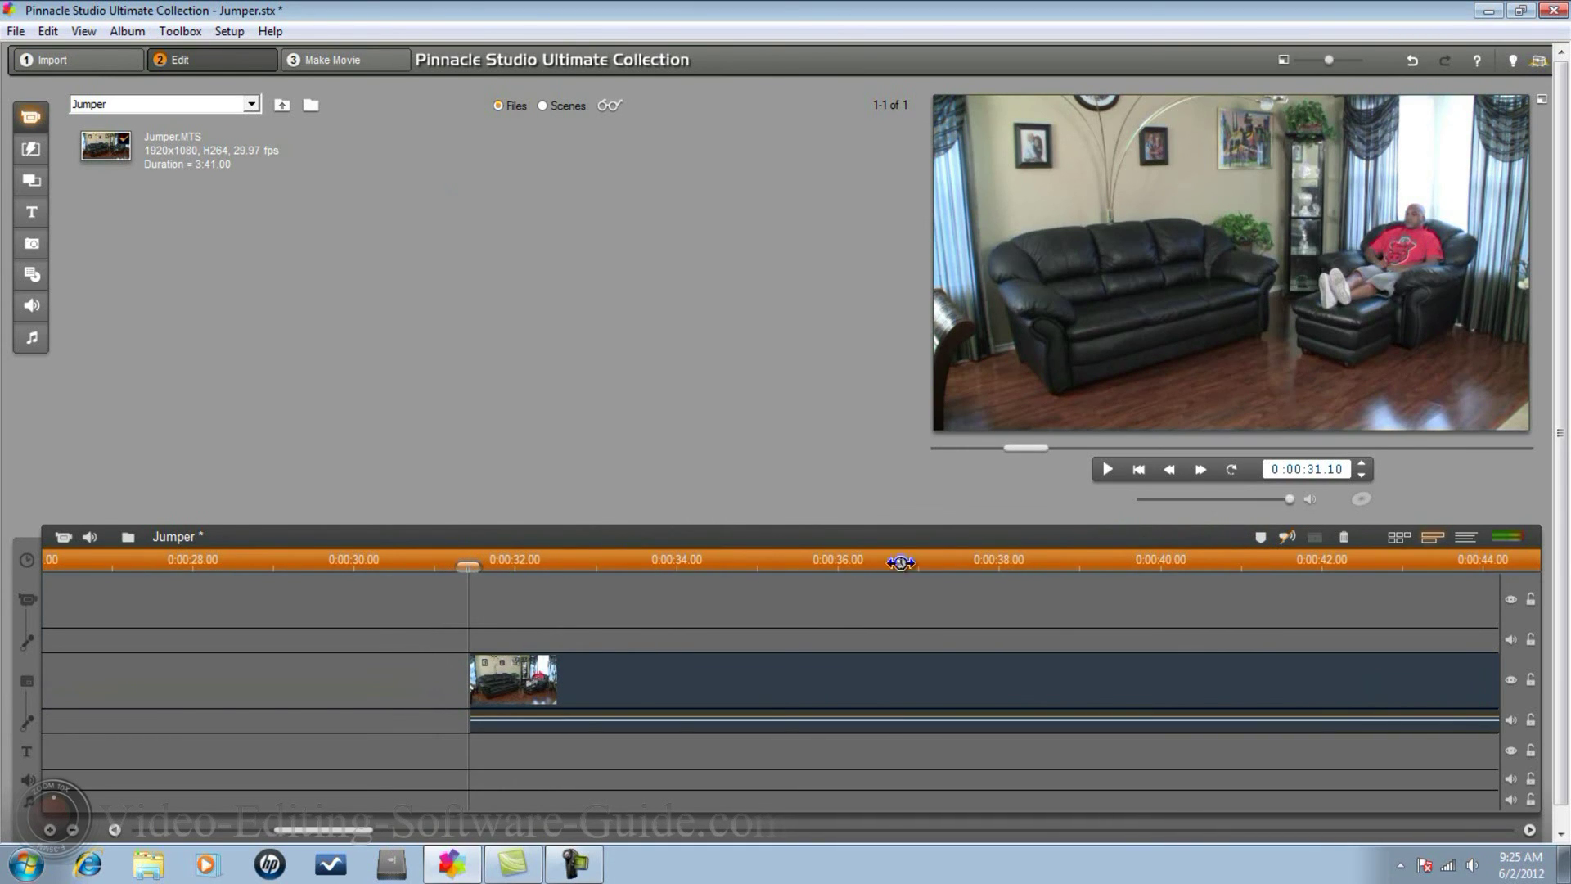
scroll(1149, 551, "up", 2)
scroll(1067, 551, "up", 2)
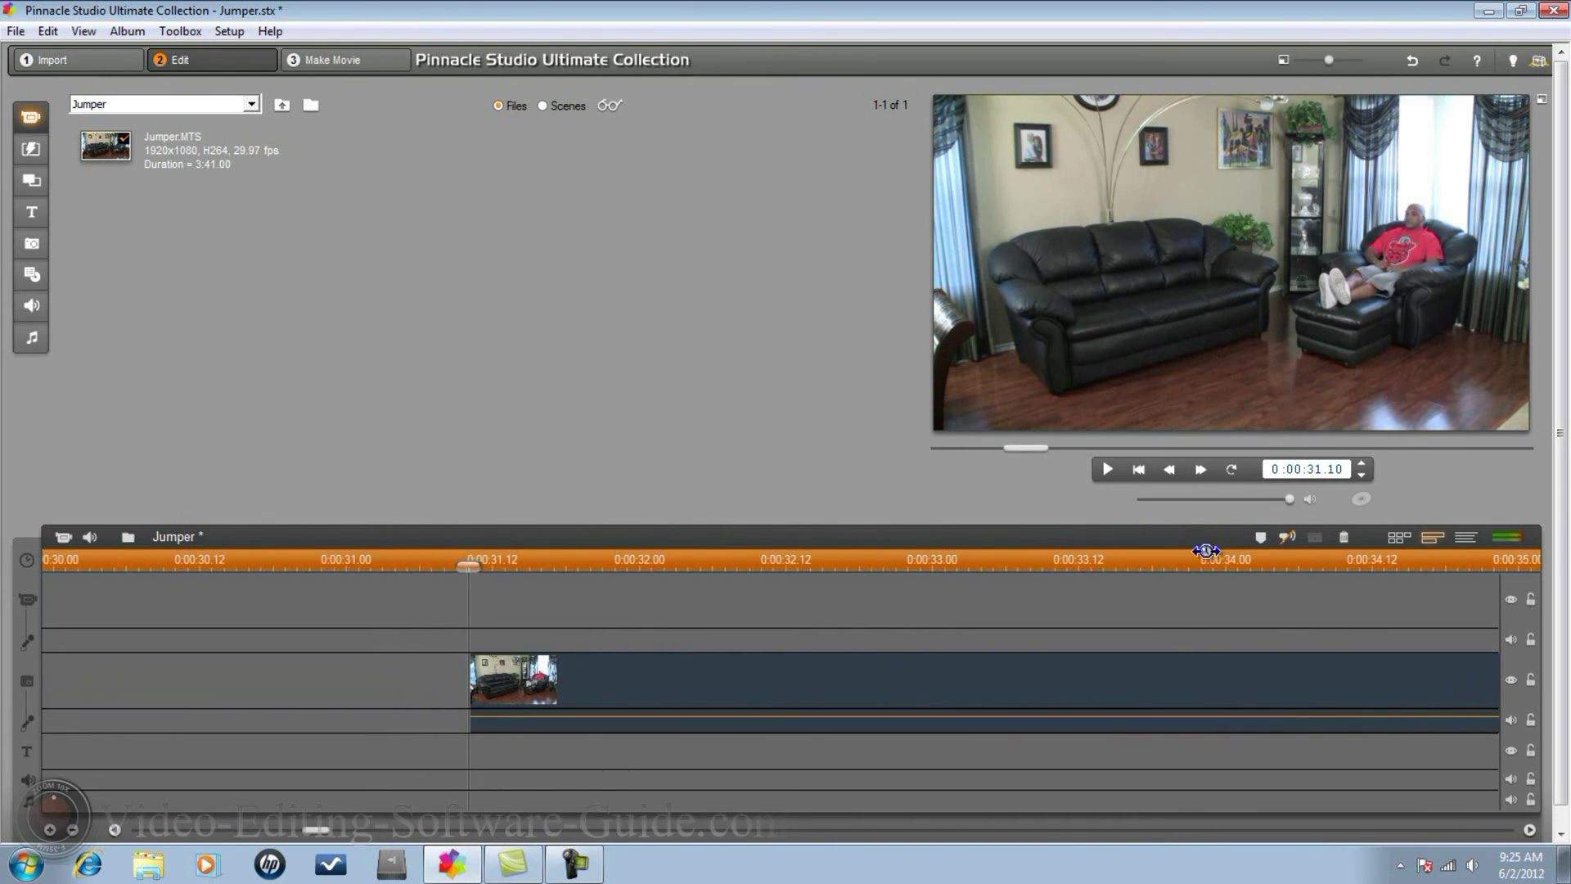
scroll(995, 549, "up", 1)
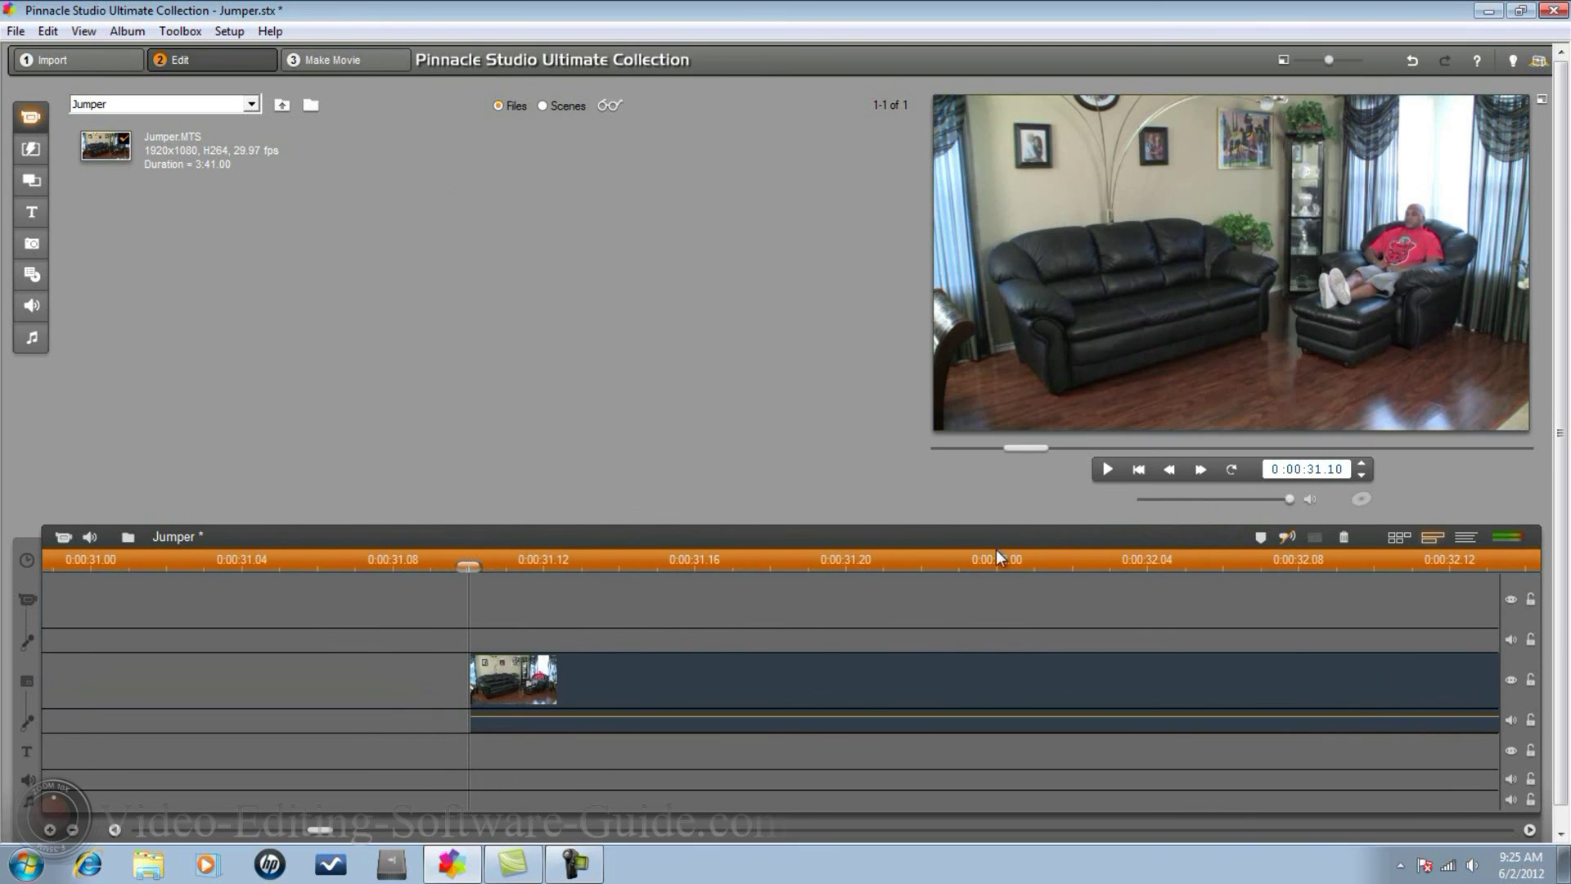
scroll(936, 563, "up", 1)
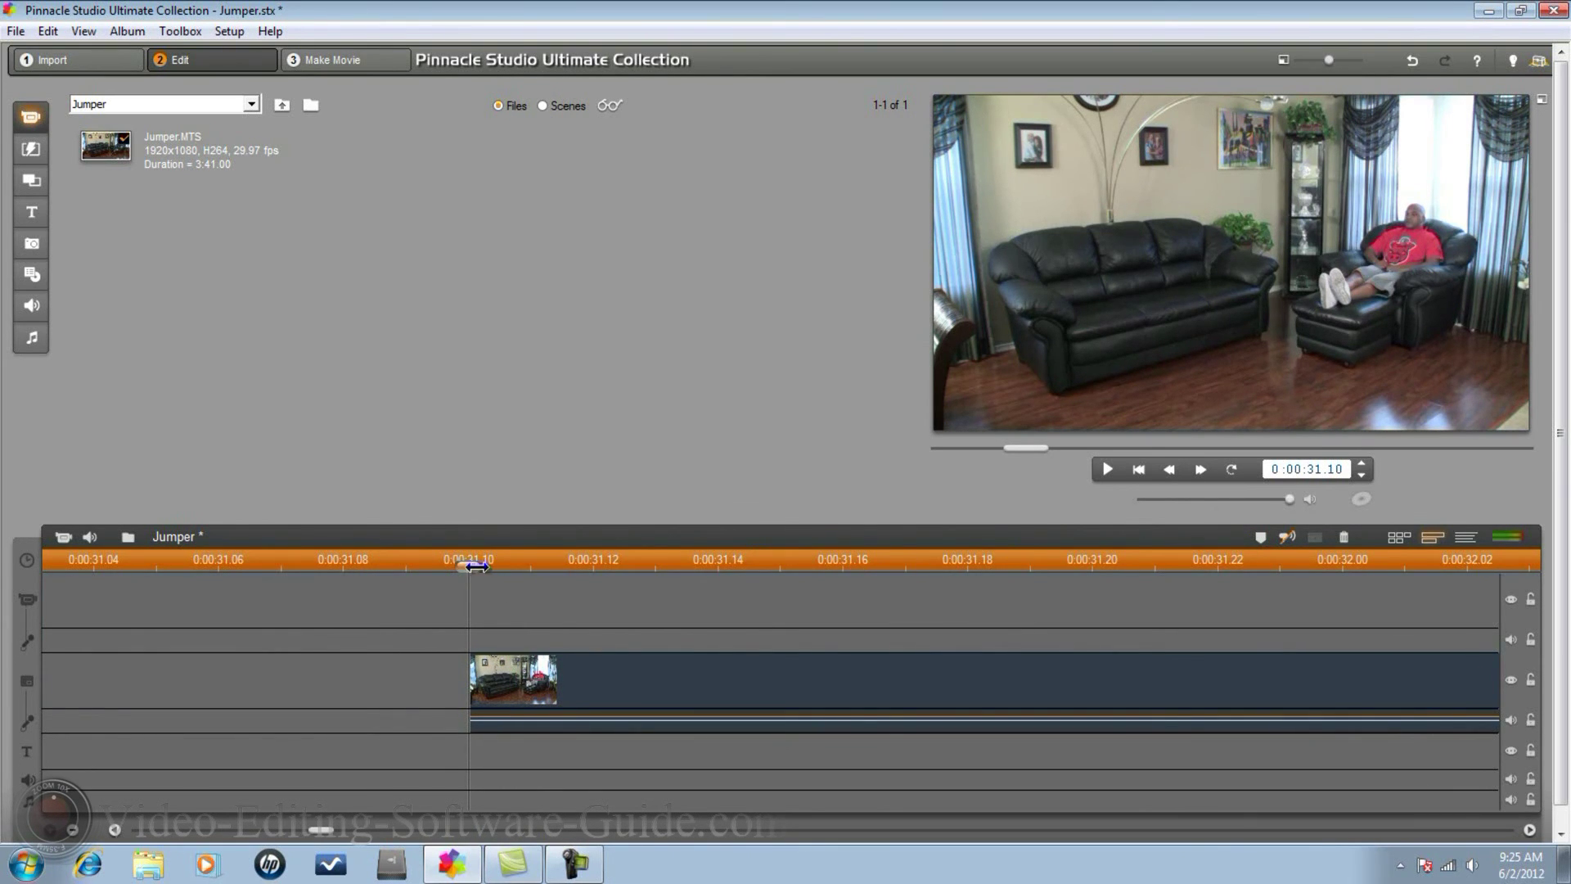
left_click_drag(474, 563, 1342, 564)
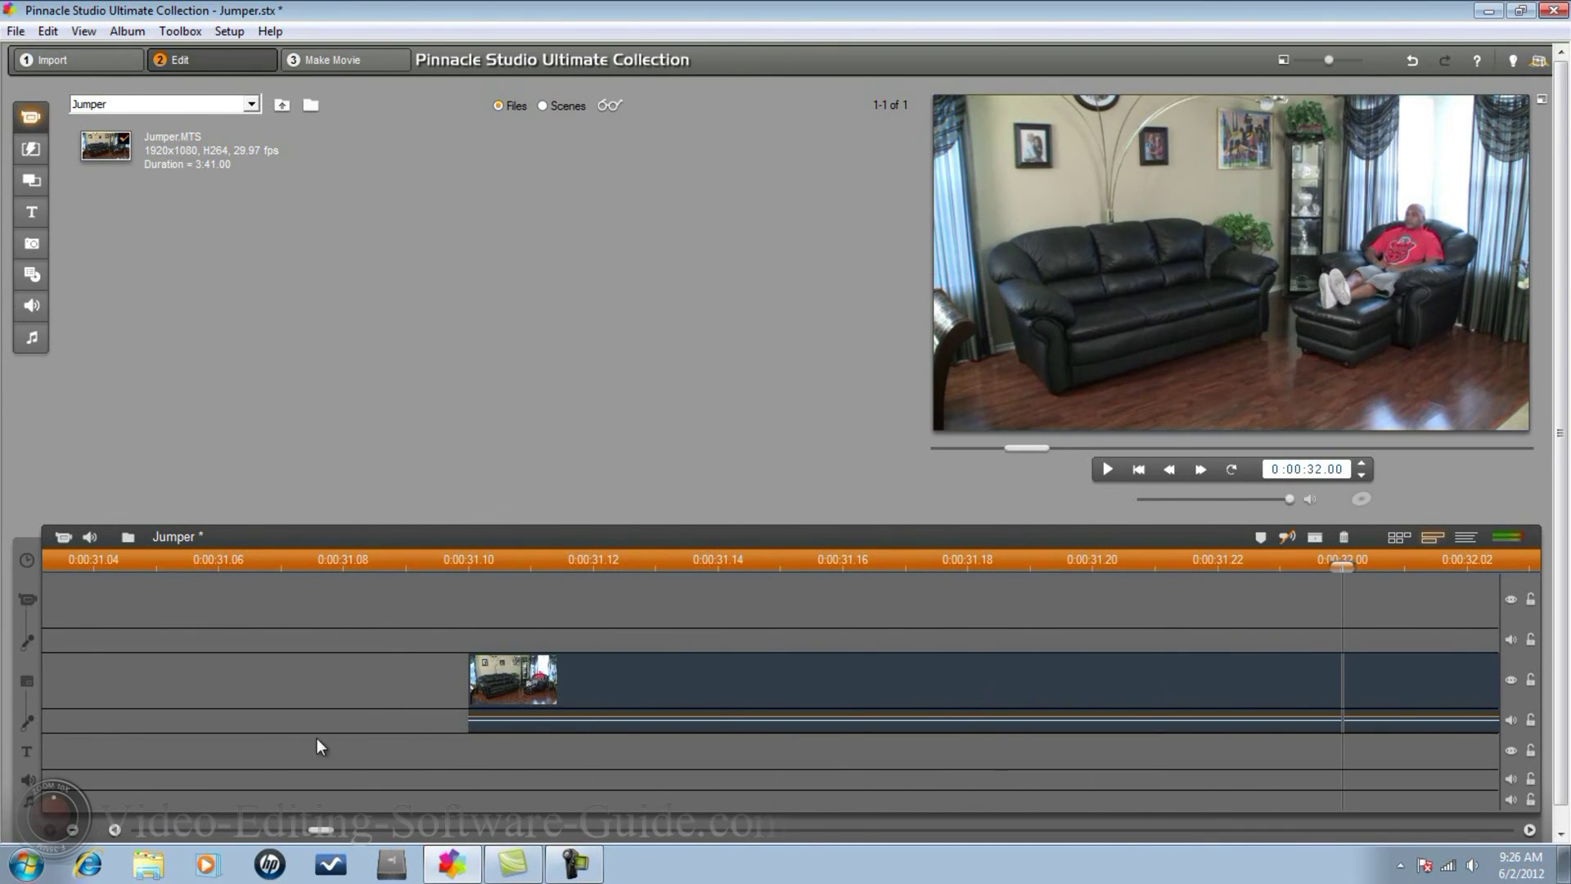
left_click_drag(322, 827, 327, 830)
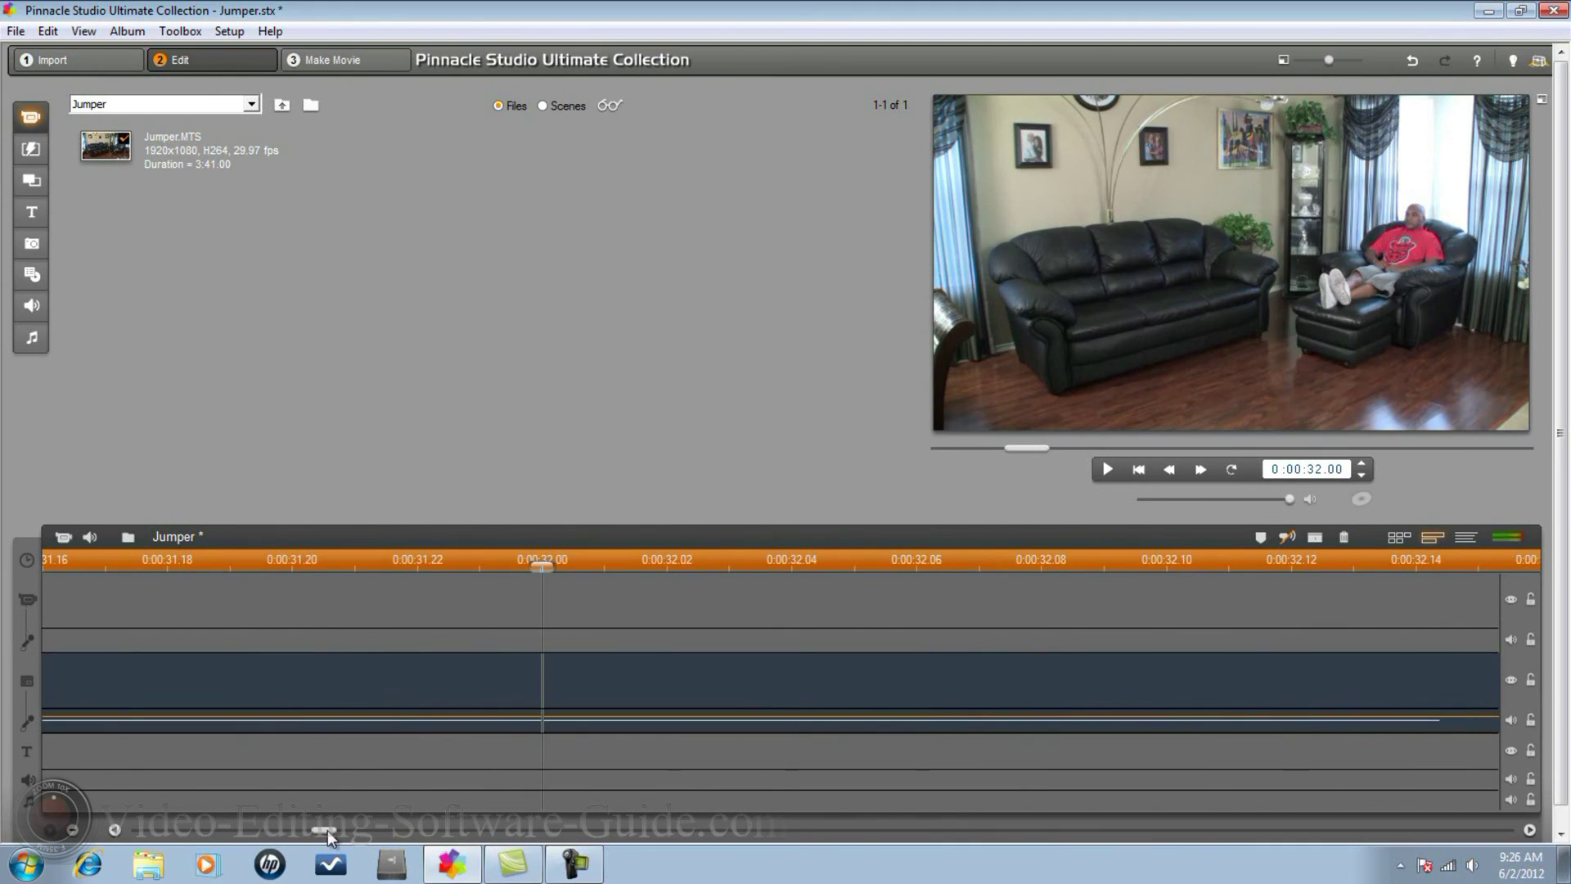
left_click_drag(544, 579, 1297, 589)
left_click_drag(324, 829, 353, 828)
mouse_move(1157, 563)
left_mouse_down()
mouse_move(1424, 563)
mouse_move(1060, 568)
mouse_move(1393, 571)
mouse_move(1292, 572)
left_mouse_up()
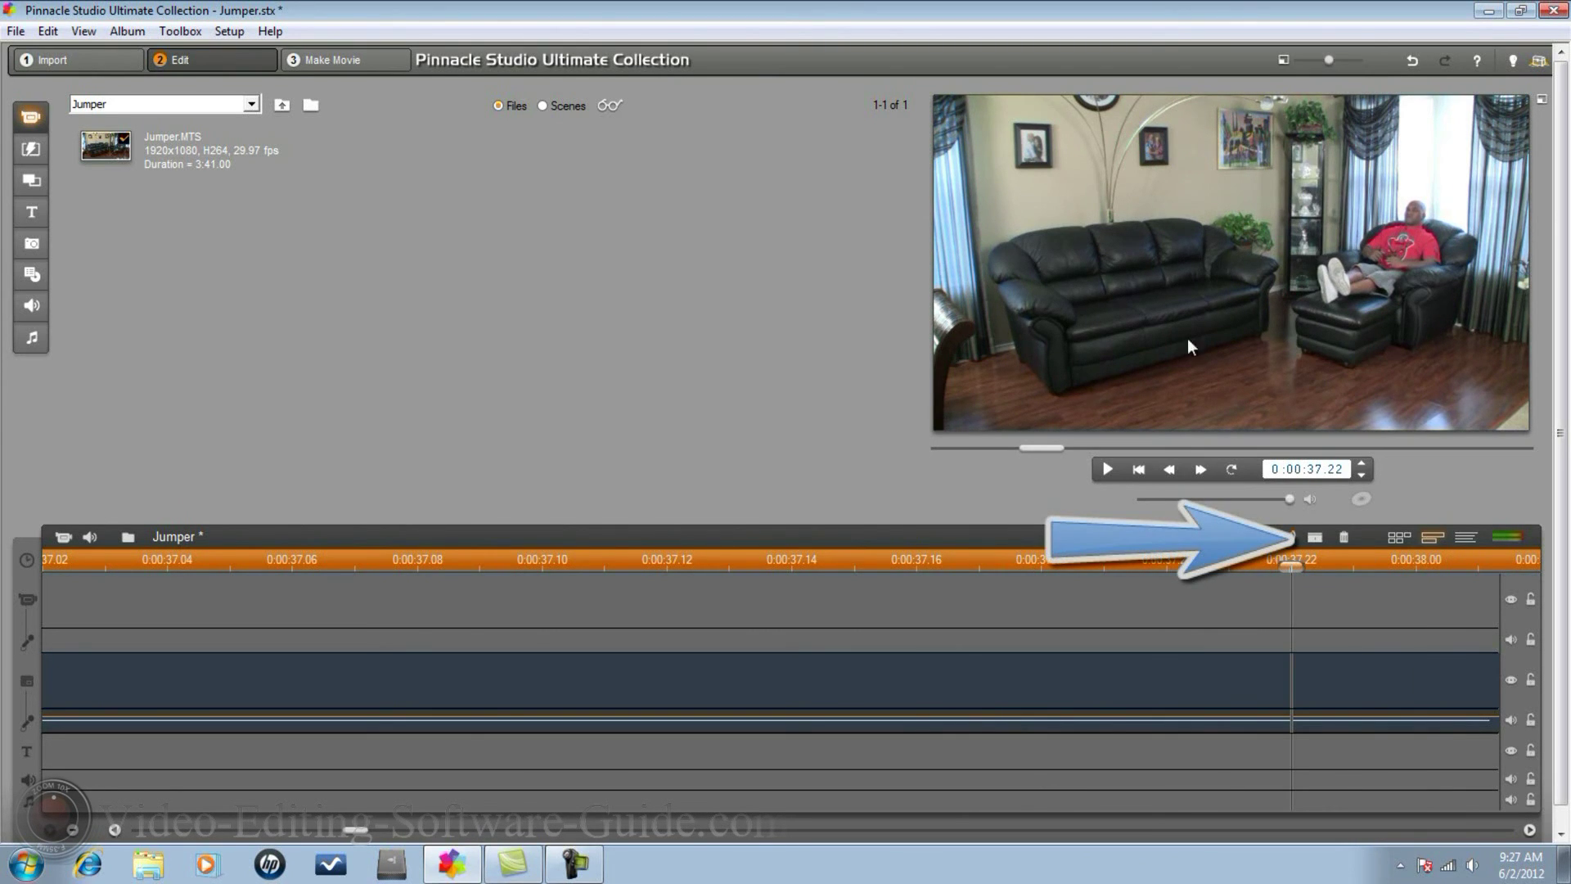
left_click(1313, 538)
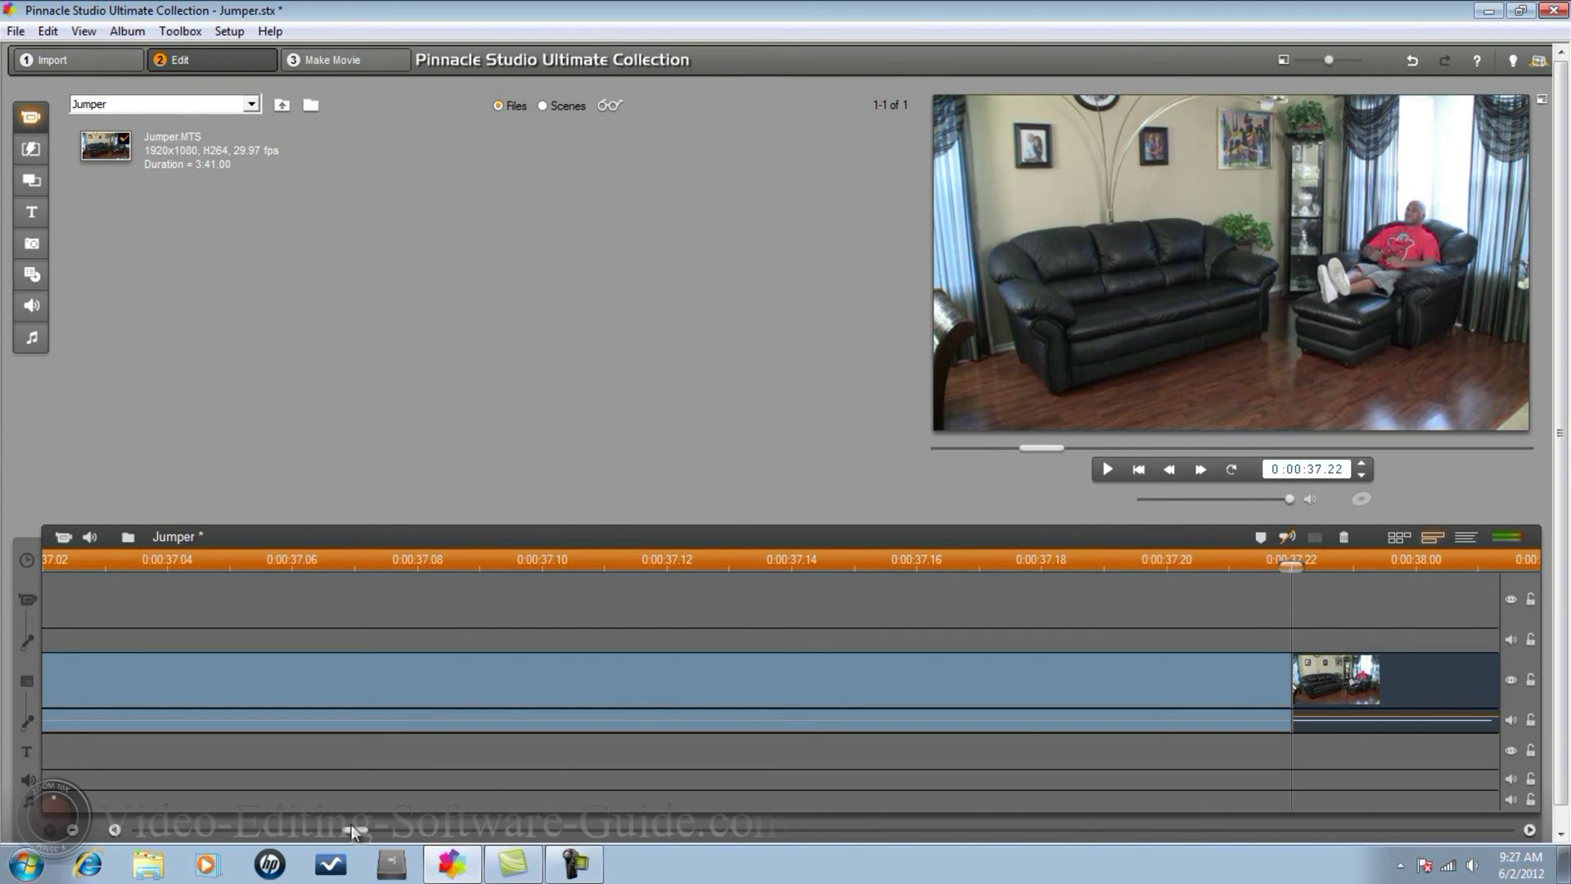
Split the remaining clip at 0:00:51.18 and delete the section between 0:00:37.22 and that cut, leaving the gap open
left_click_drag(1070, 562, 894, 586)
left_click_drag(1070, 561, 527, 557)
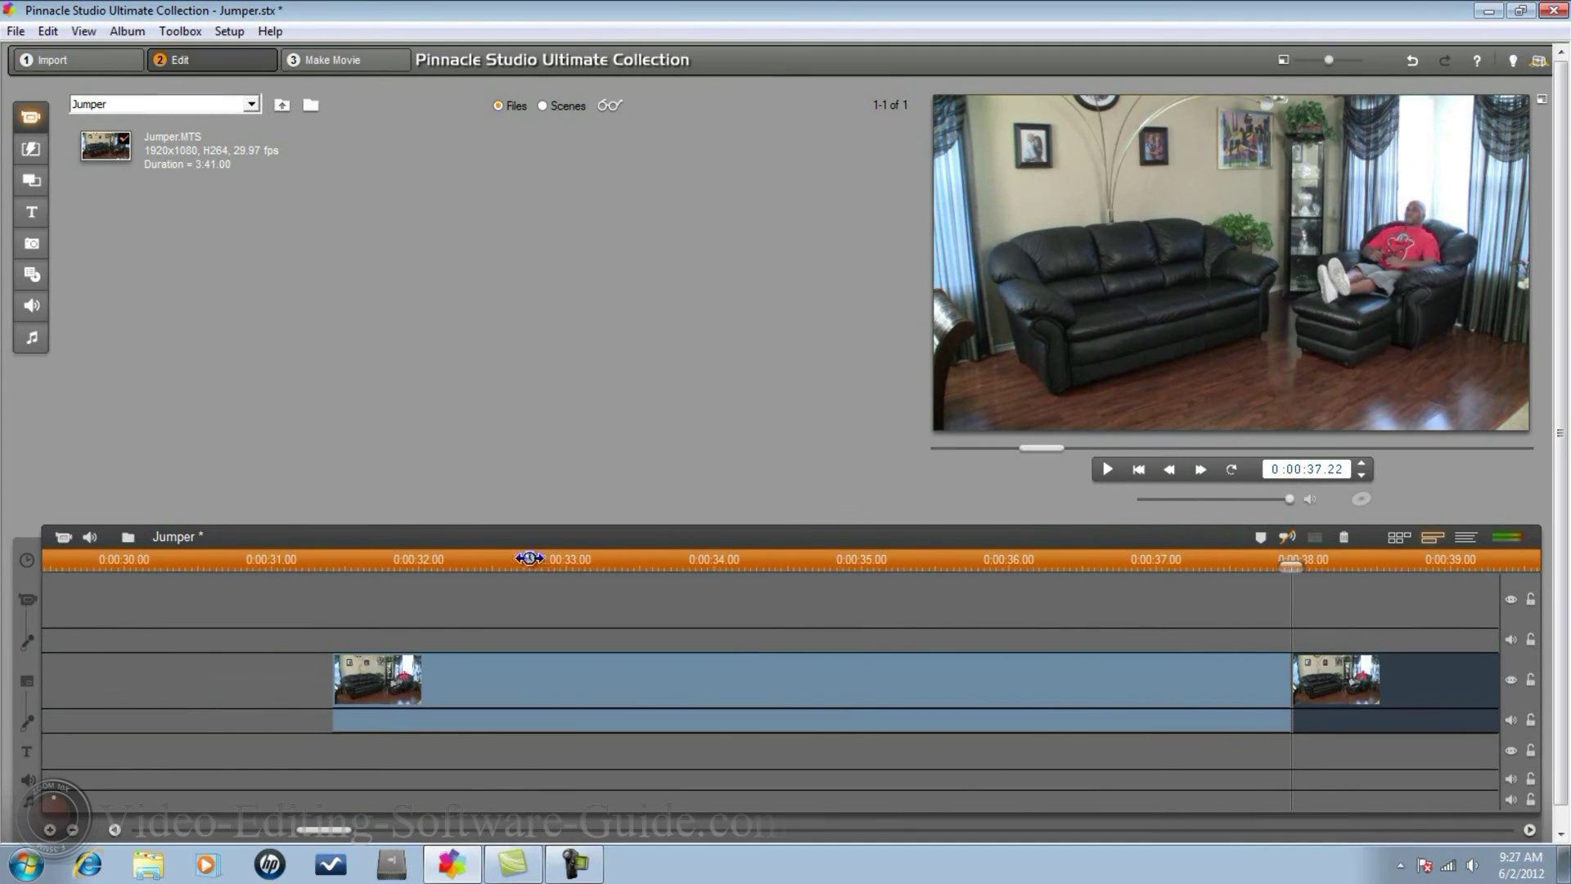
left_click_drag(1067, 564, 639, 571)
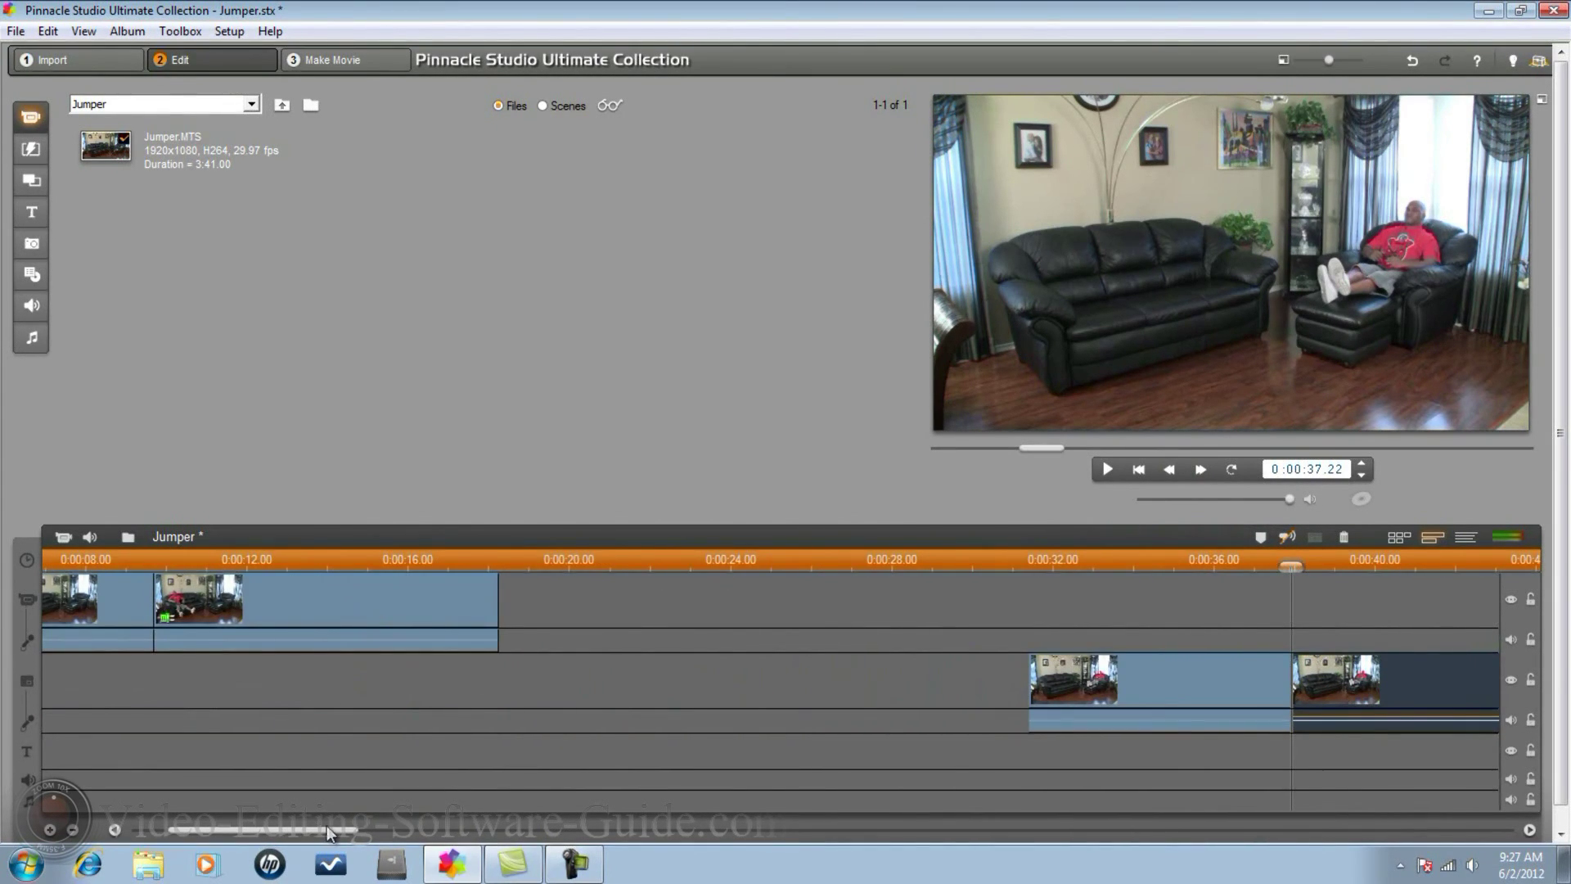
left_click_drag(323, 827, 429, 832)
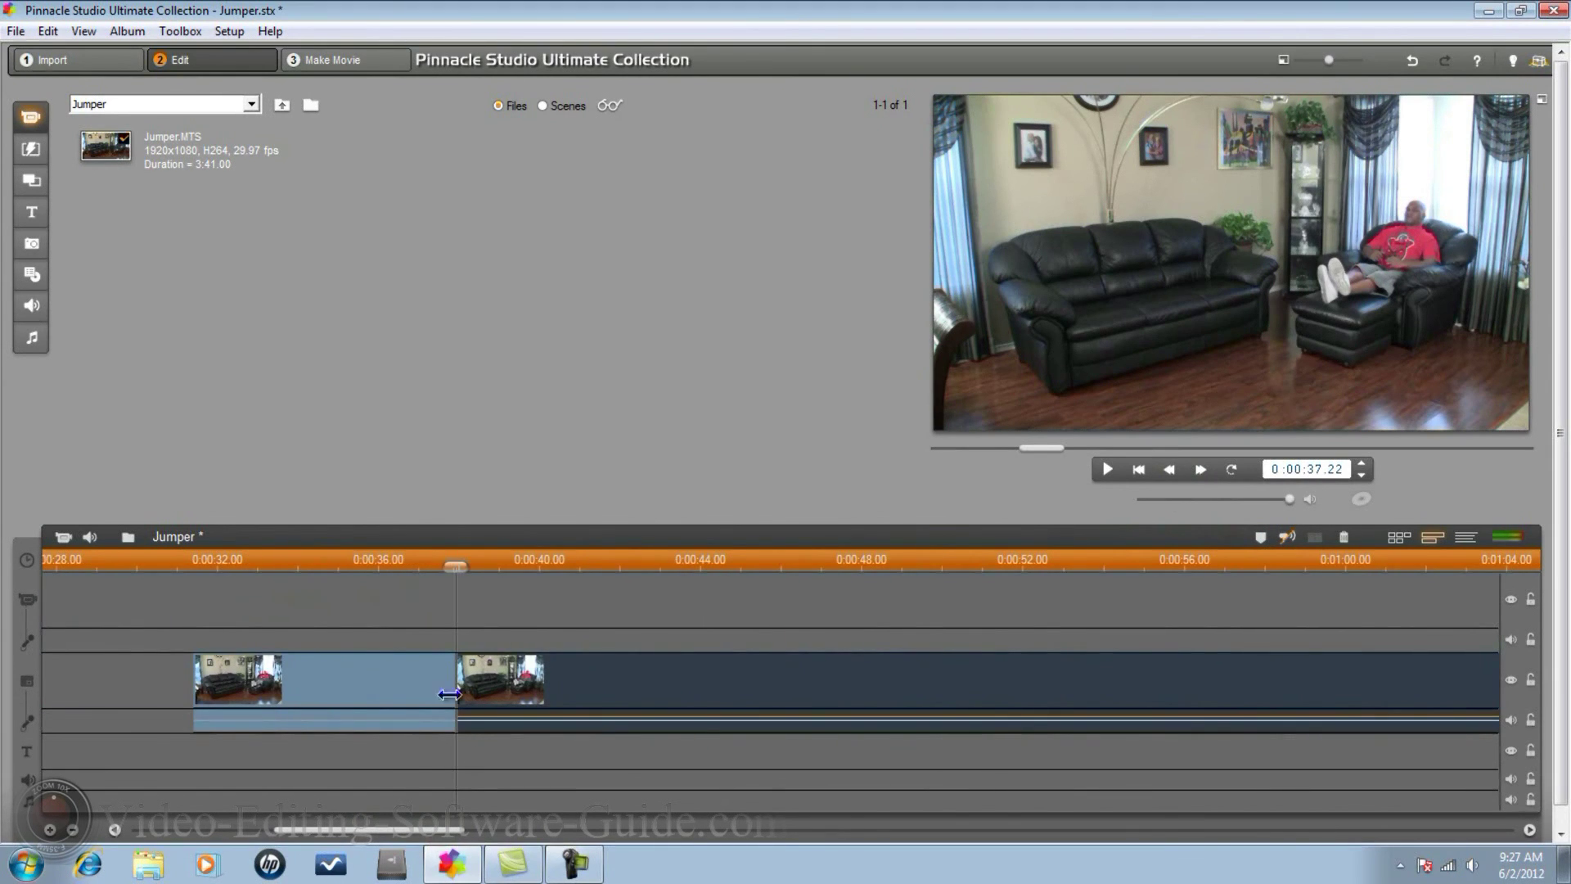
left_click_drag(458, 567, 1018, 636)
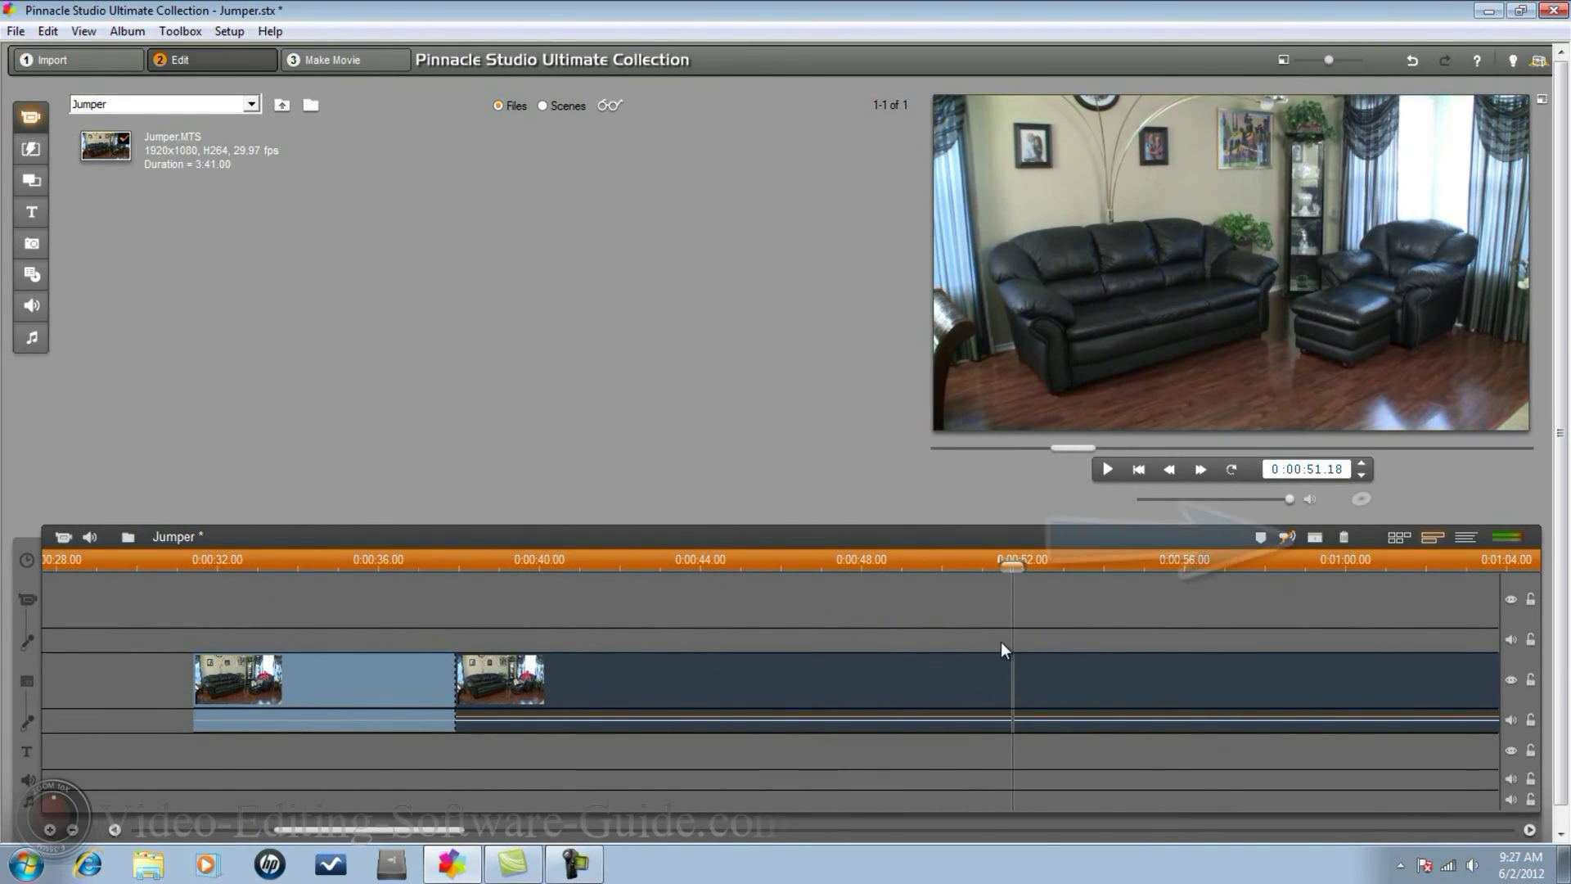
left_click(1318, 537)
left_click(837, 687)
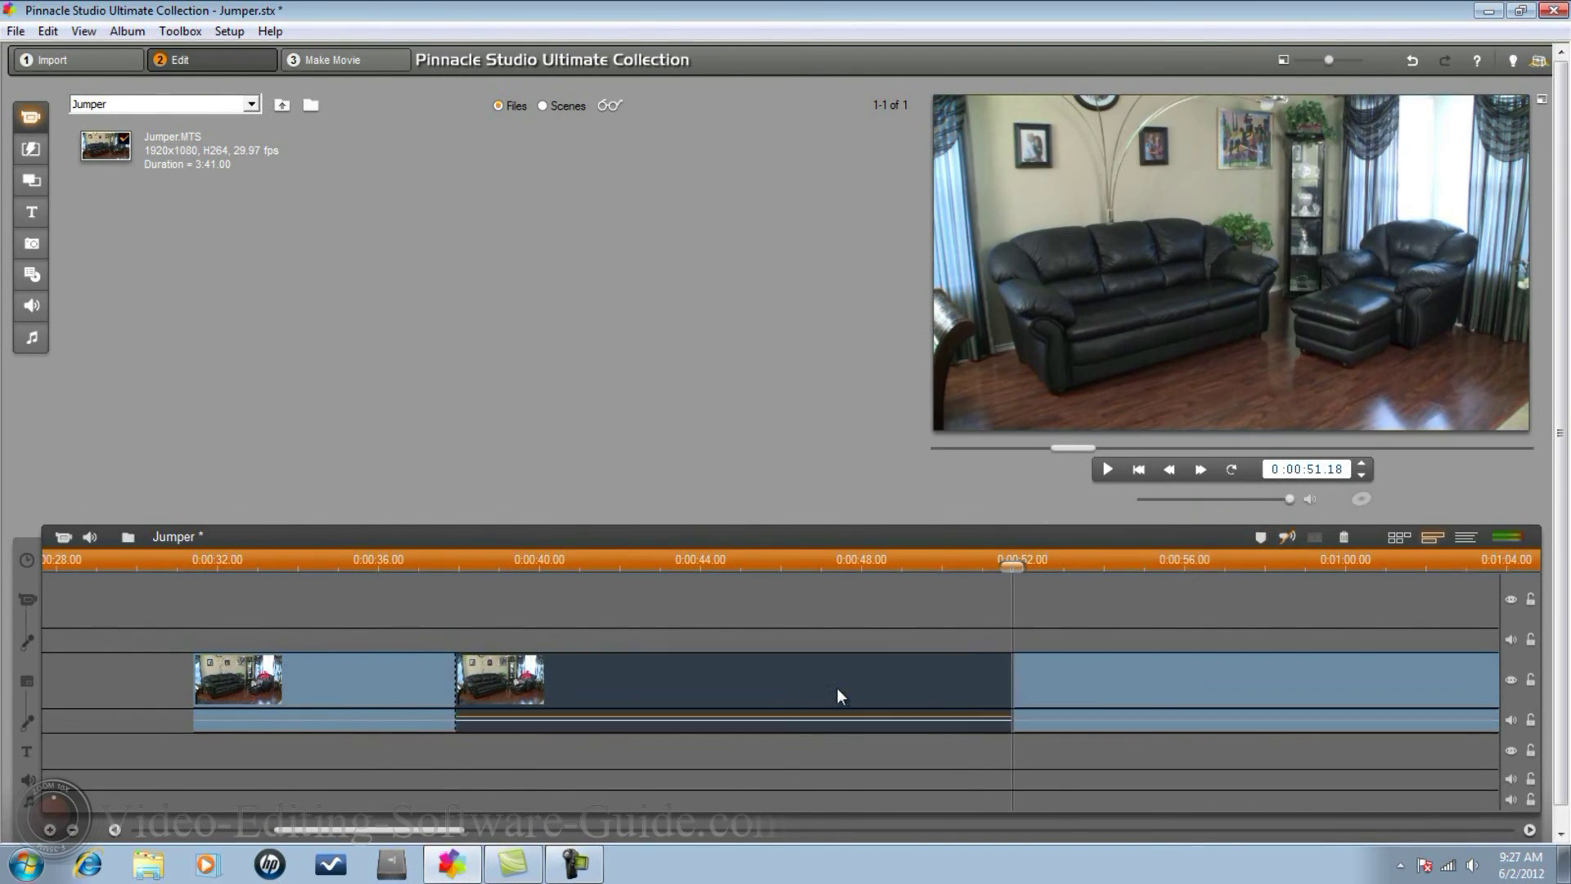
right_click(836, 686)
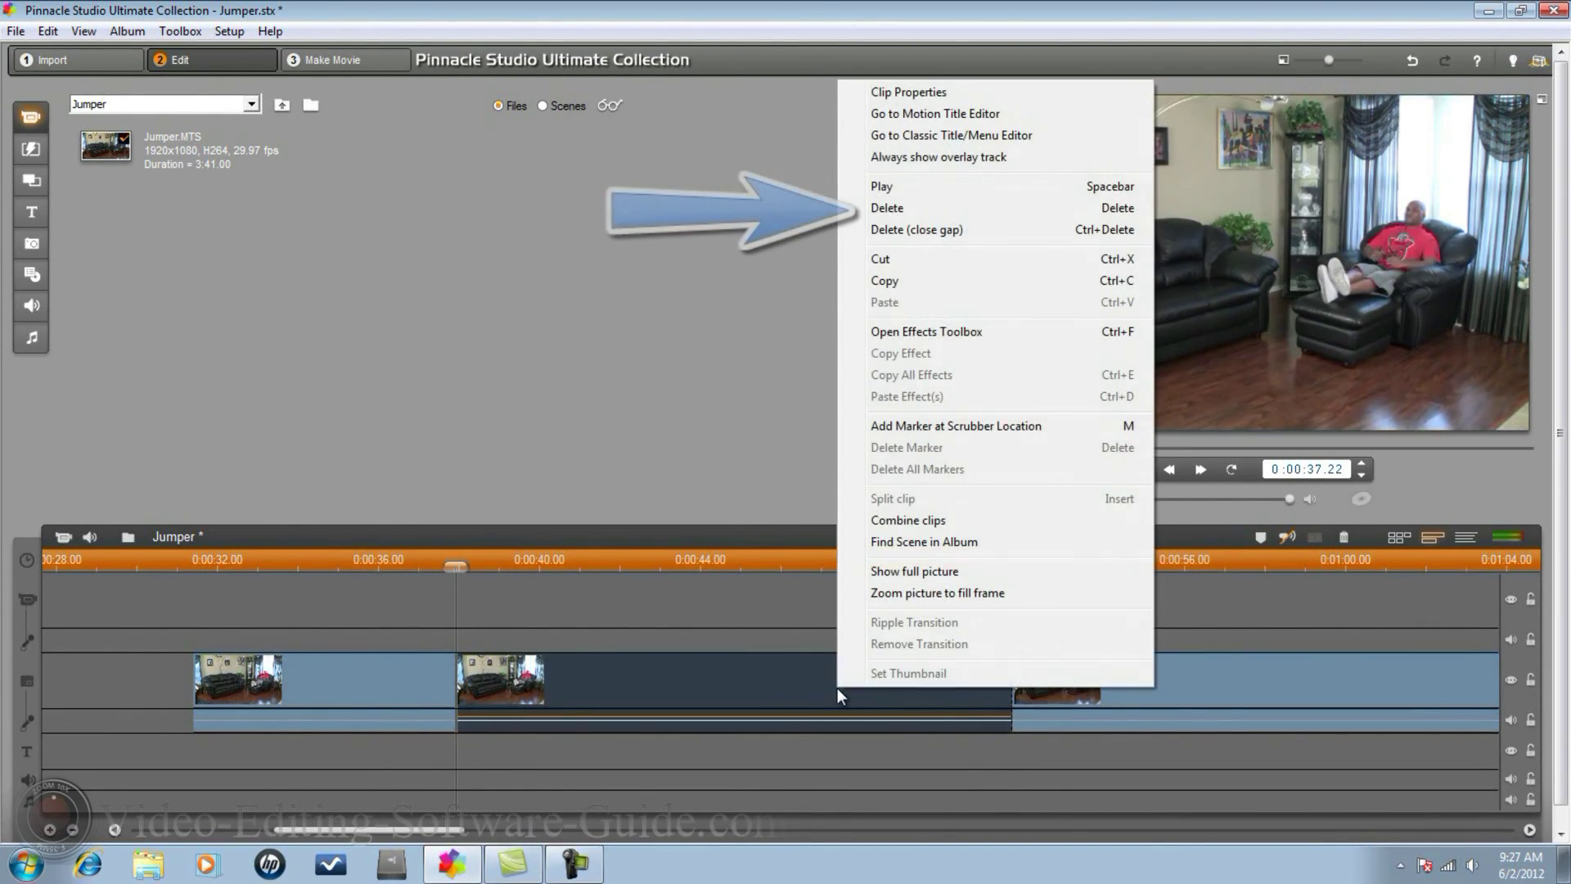
left_click(887, 210)
Move the empty-room clip back to start at 0:00:37.22, directly after the armchair clip, and scrub across the join
left_click_drag(1227, 677, 1156, 687)
left_click_drag(810, 675, 689, 675)
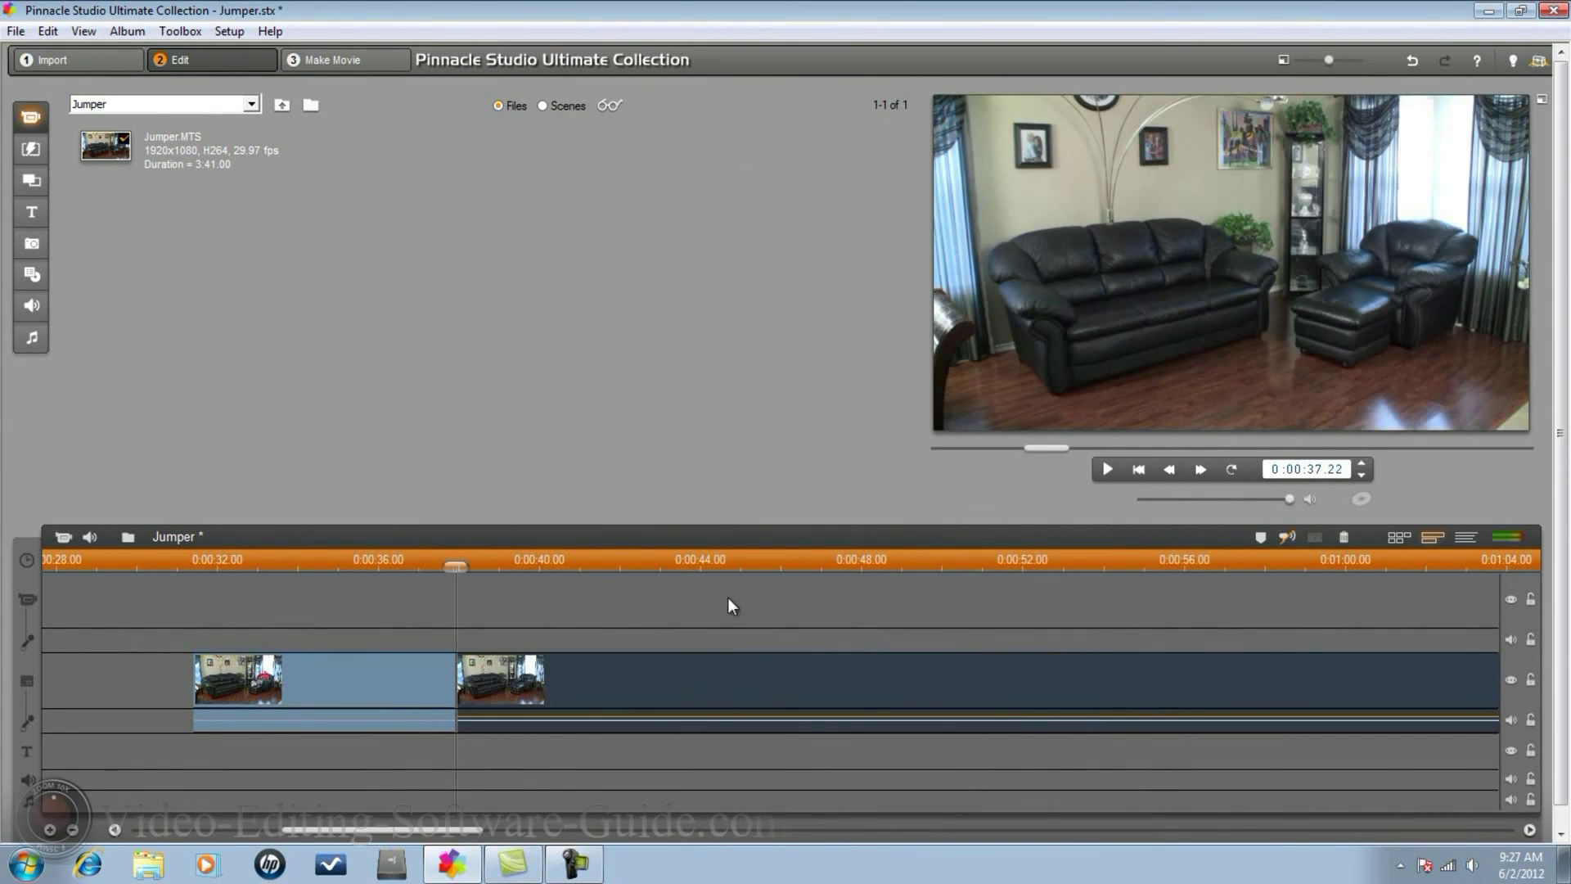
left_click(456, 565)
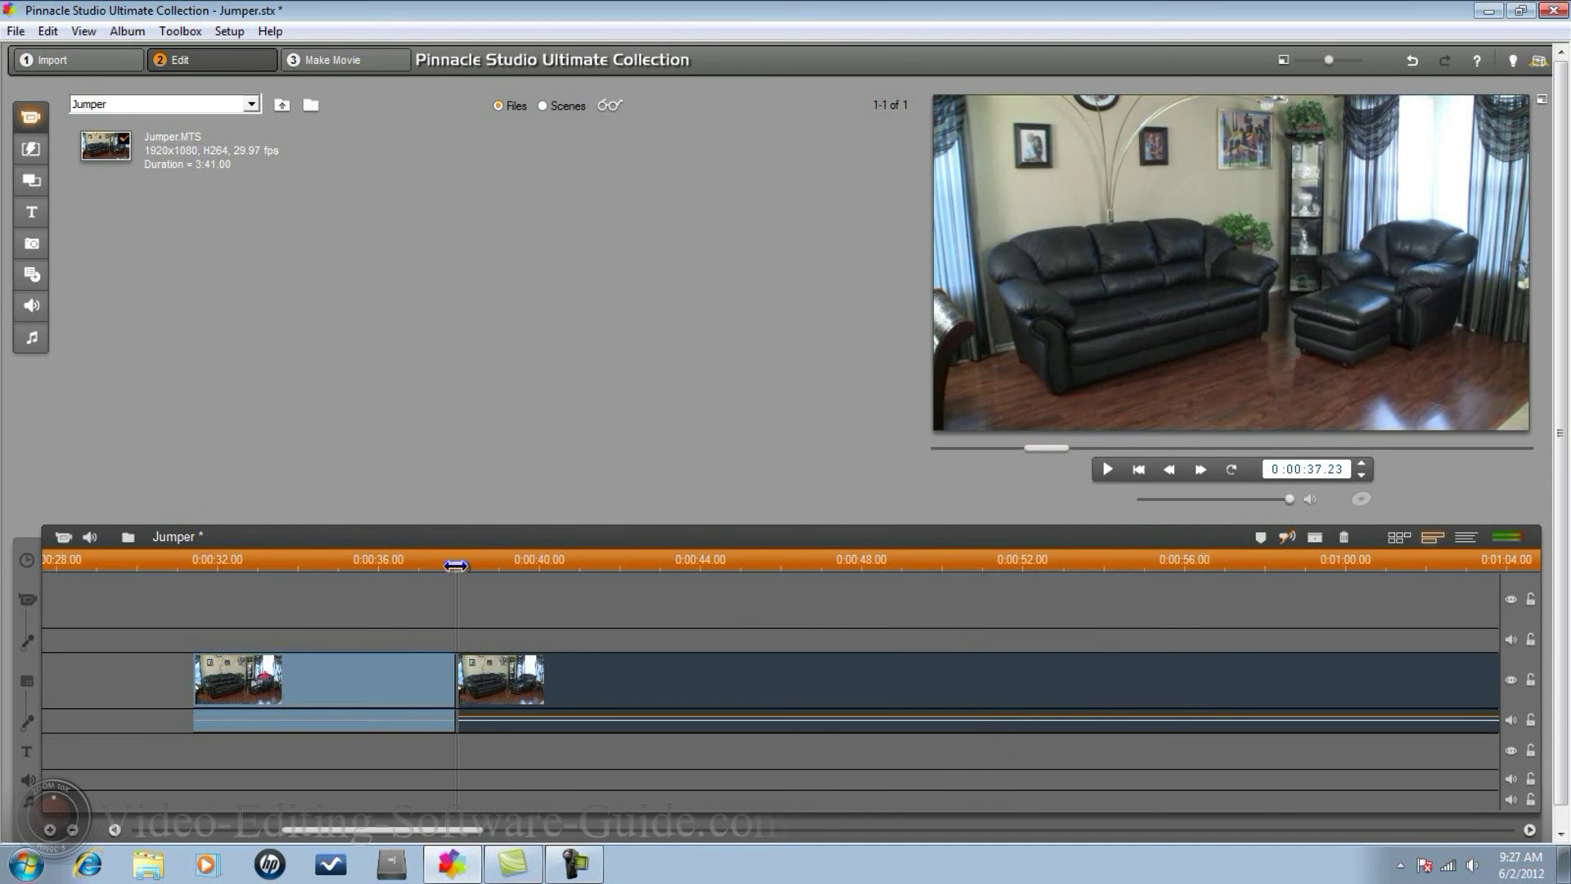
left_click(496, 564)
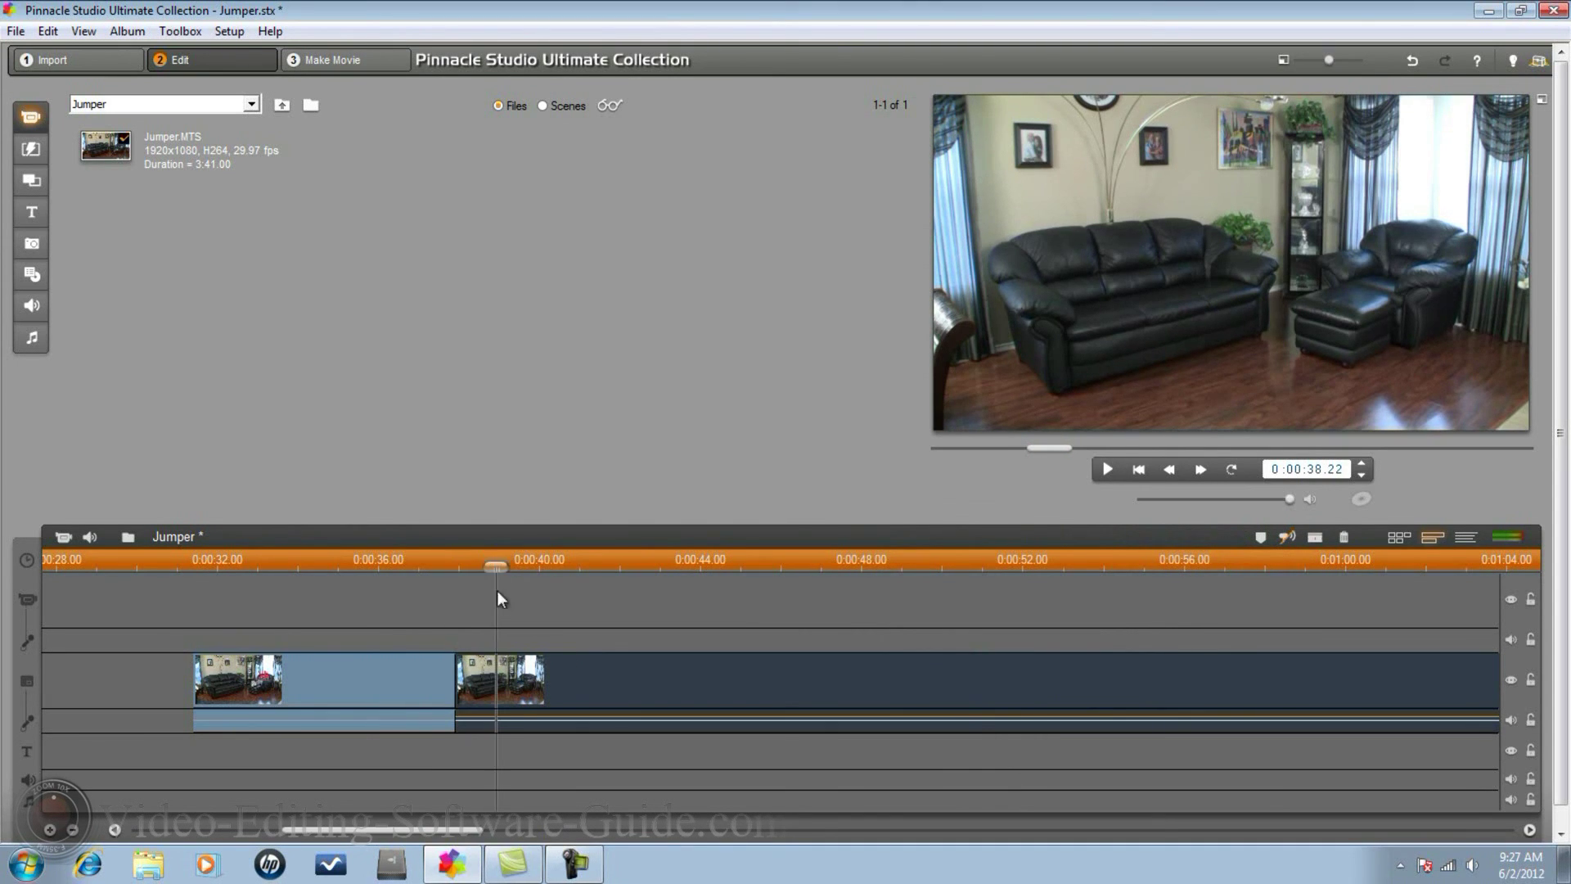
Play the sequence from the start of the armchair clip, and split the empty-room clip at 0:00:42.06
left_click(394, 685)
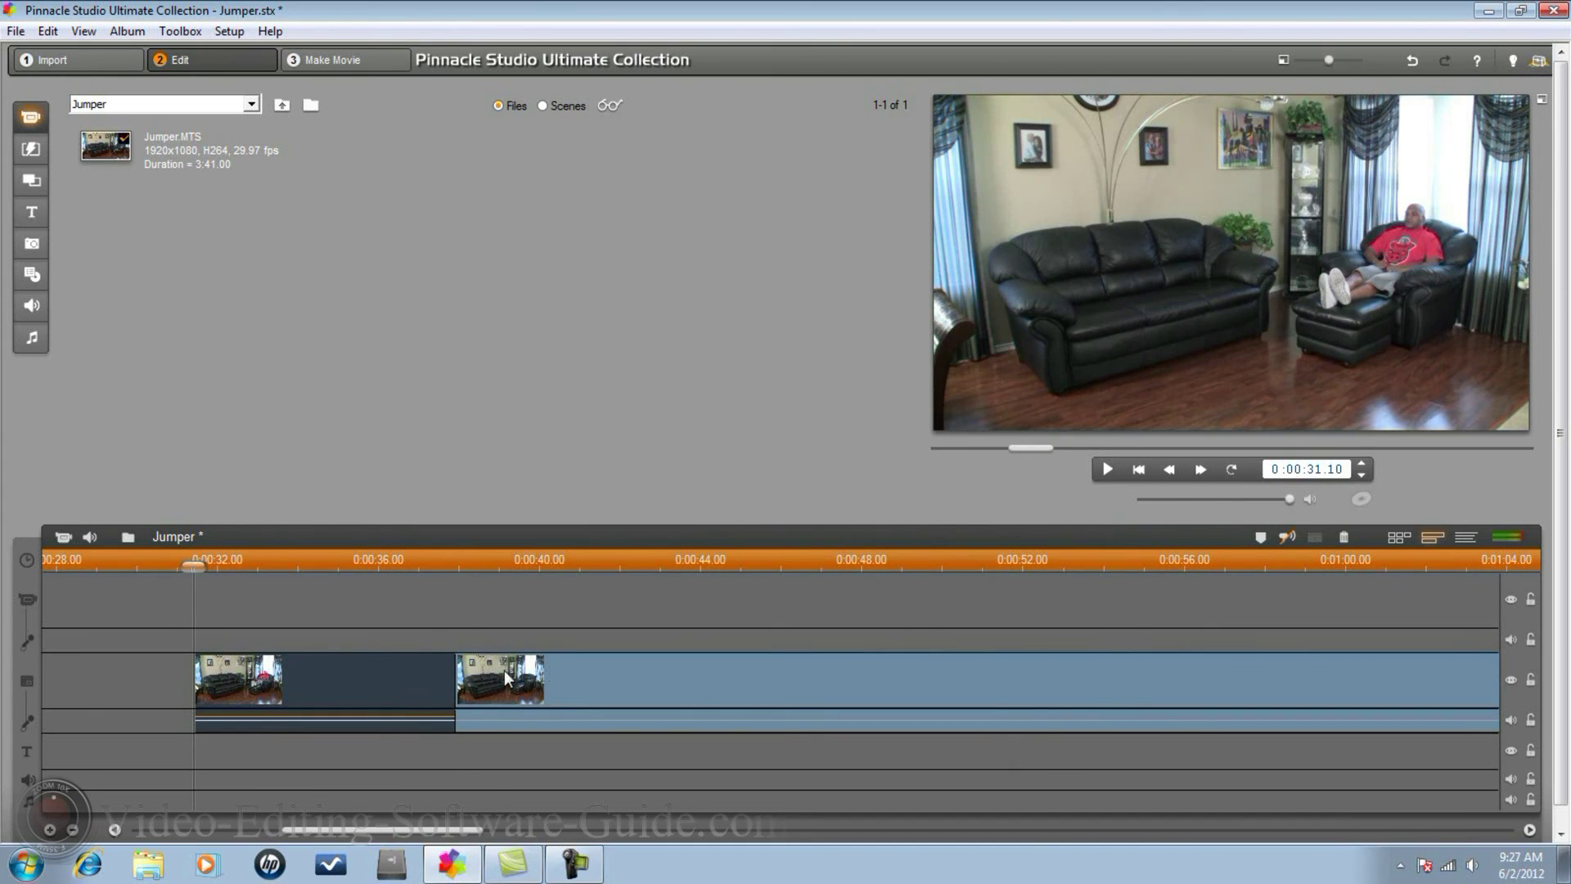
left_click(1106, 469)
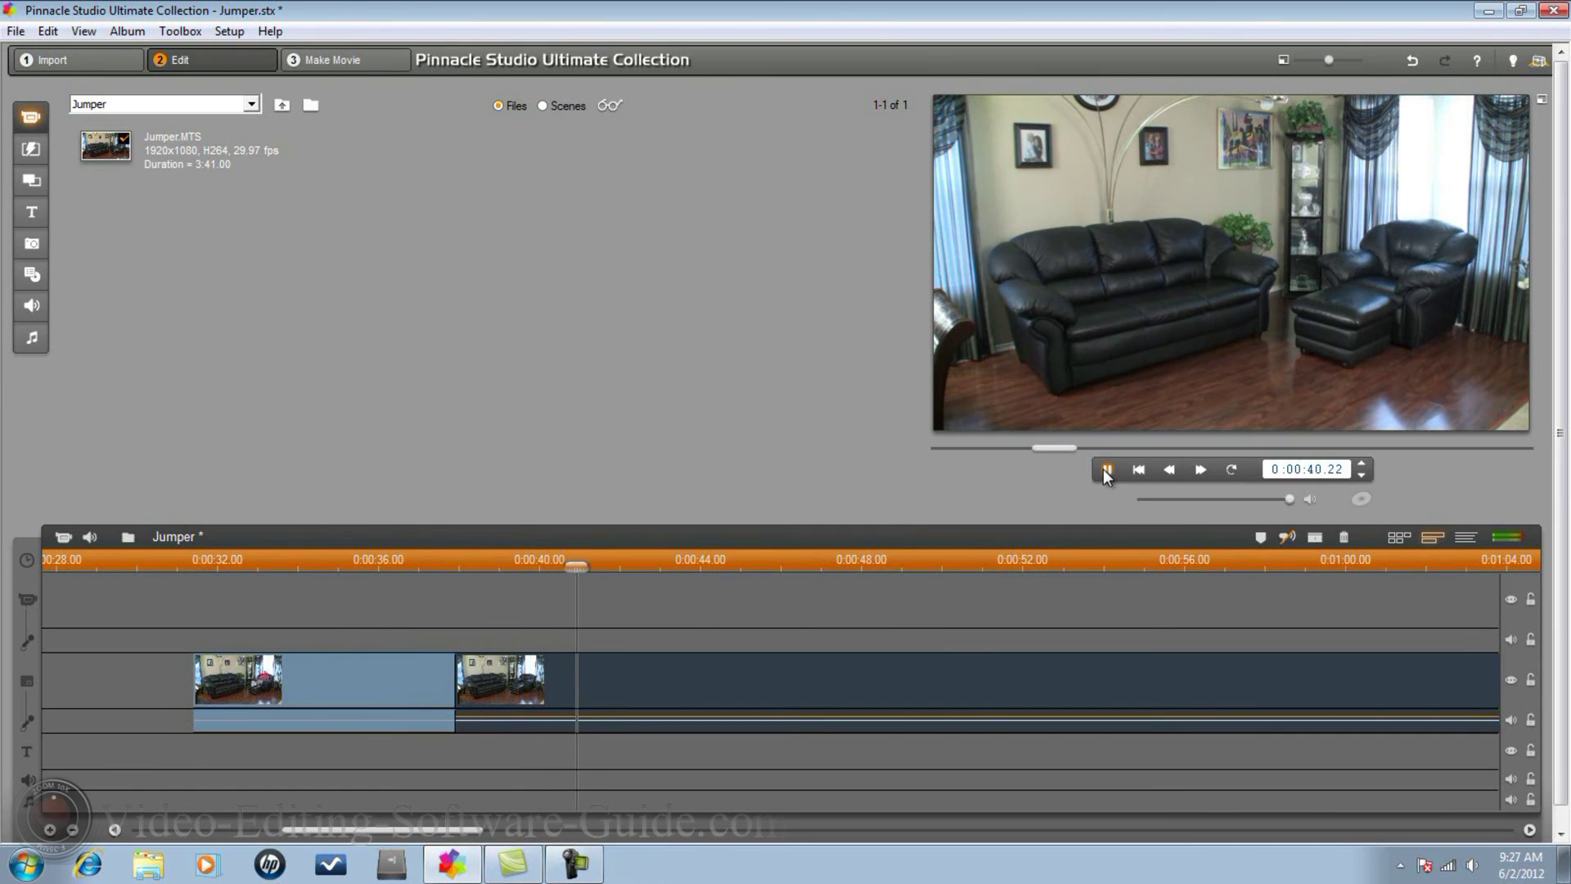
left_click(1105, 469)
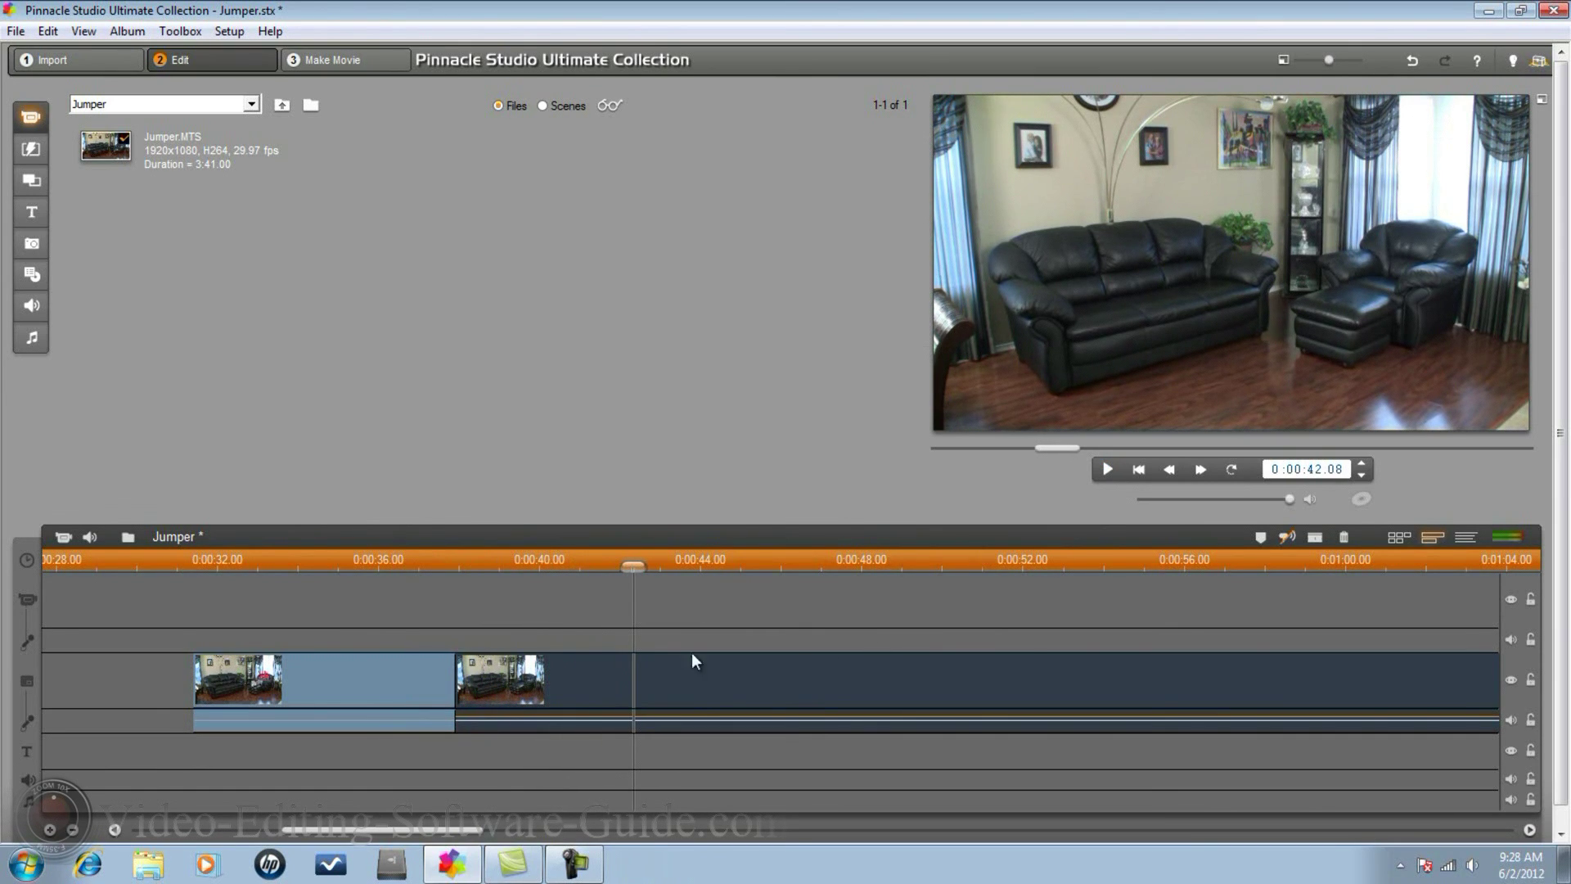
left_click_drag(643, 566, 630, 566)
left_click(1312, 537)
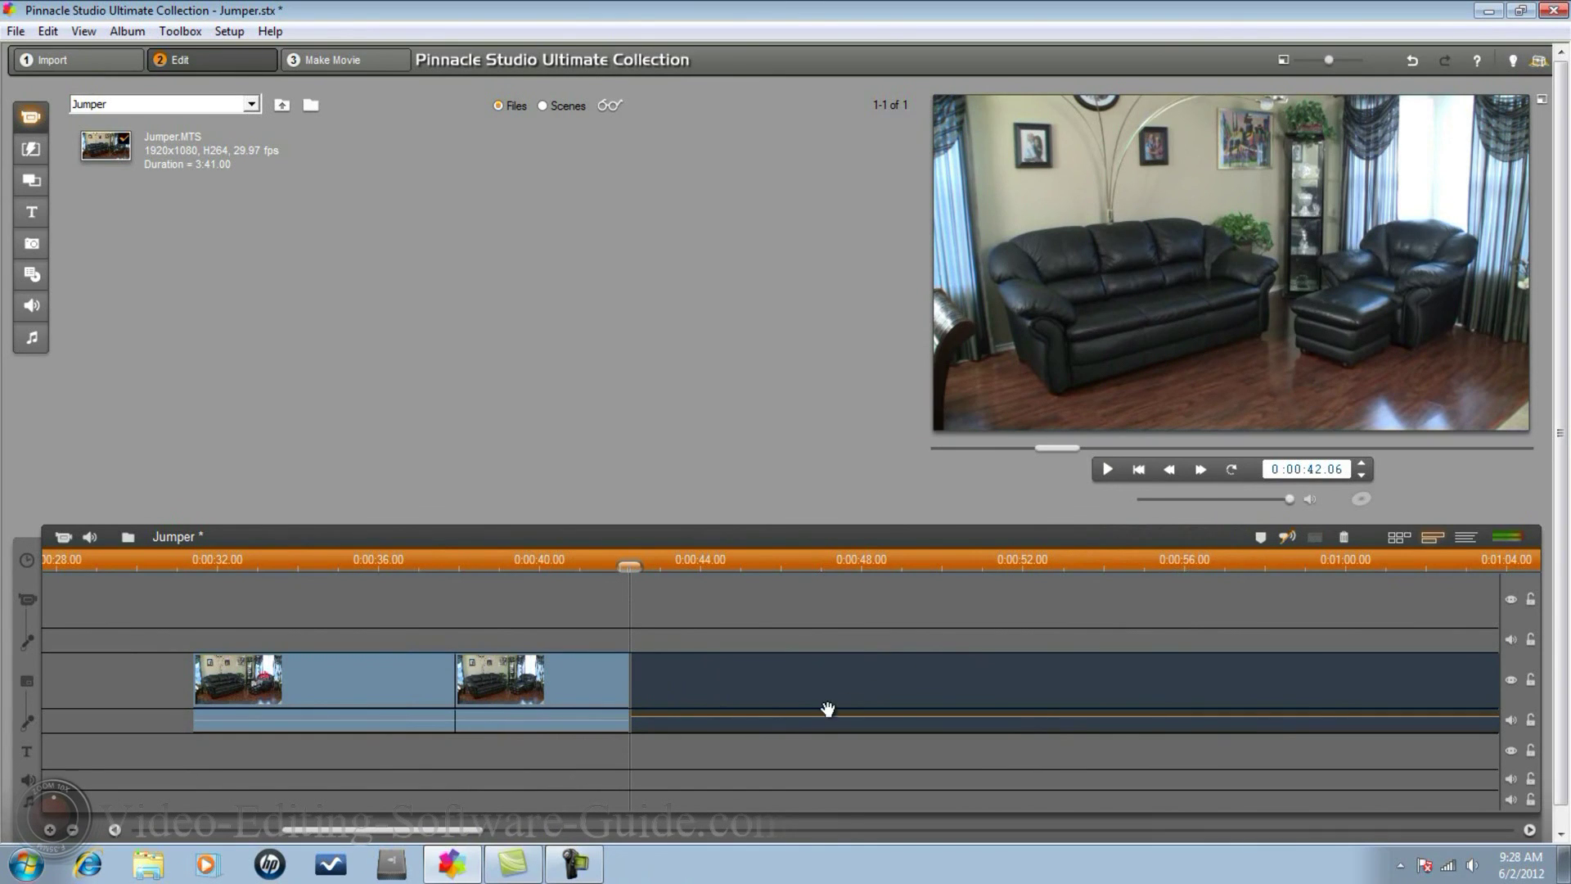
Find the man with raised feet on the sofa near the end of the footage and split the clip at 0:03:09.18
left_click_drag(411, 828, 1321, 811)
left_click(819, 561)
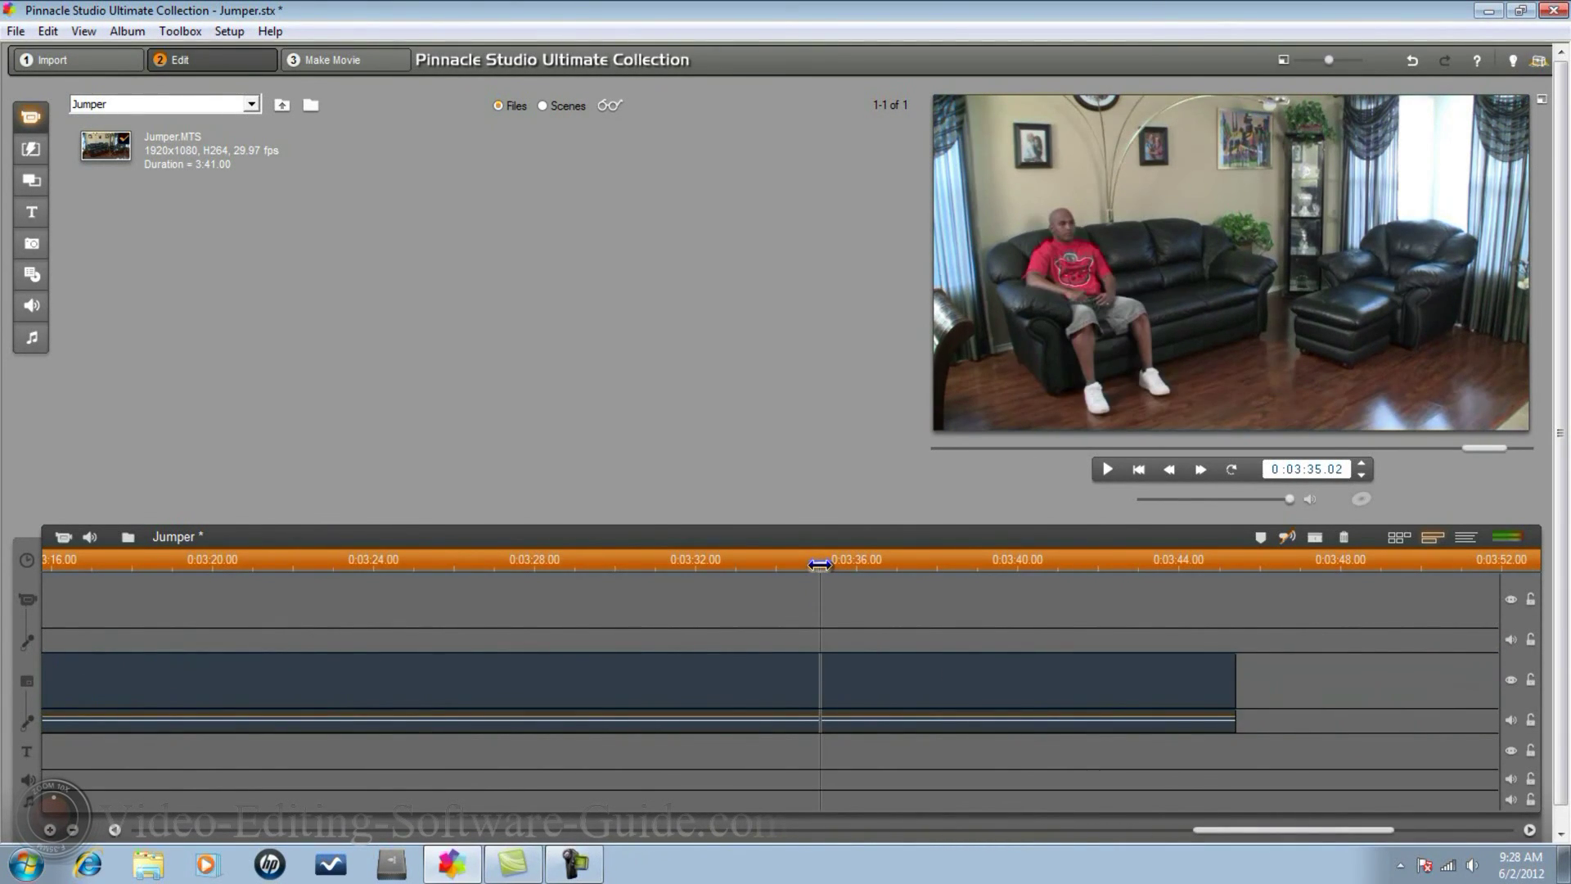
left_click(1103, 470)
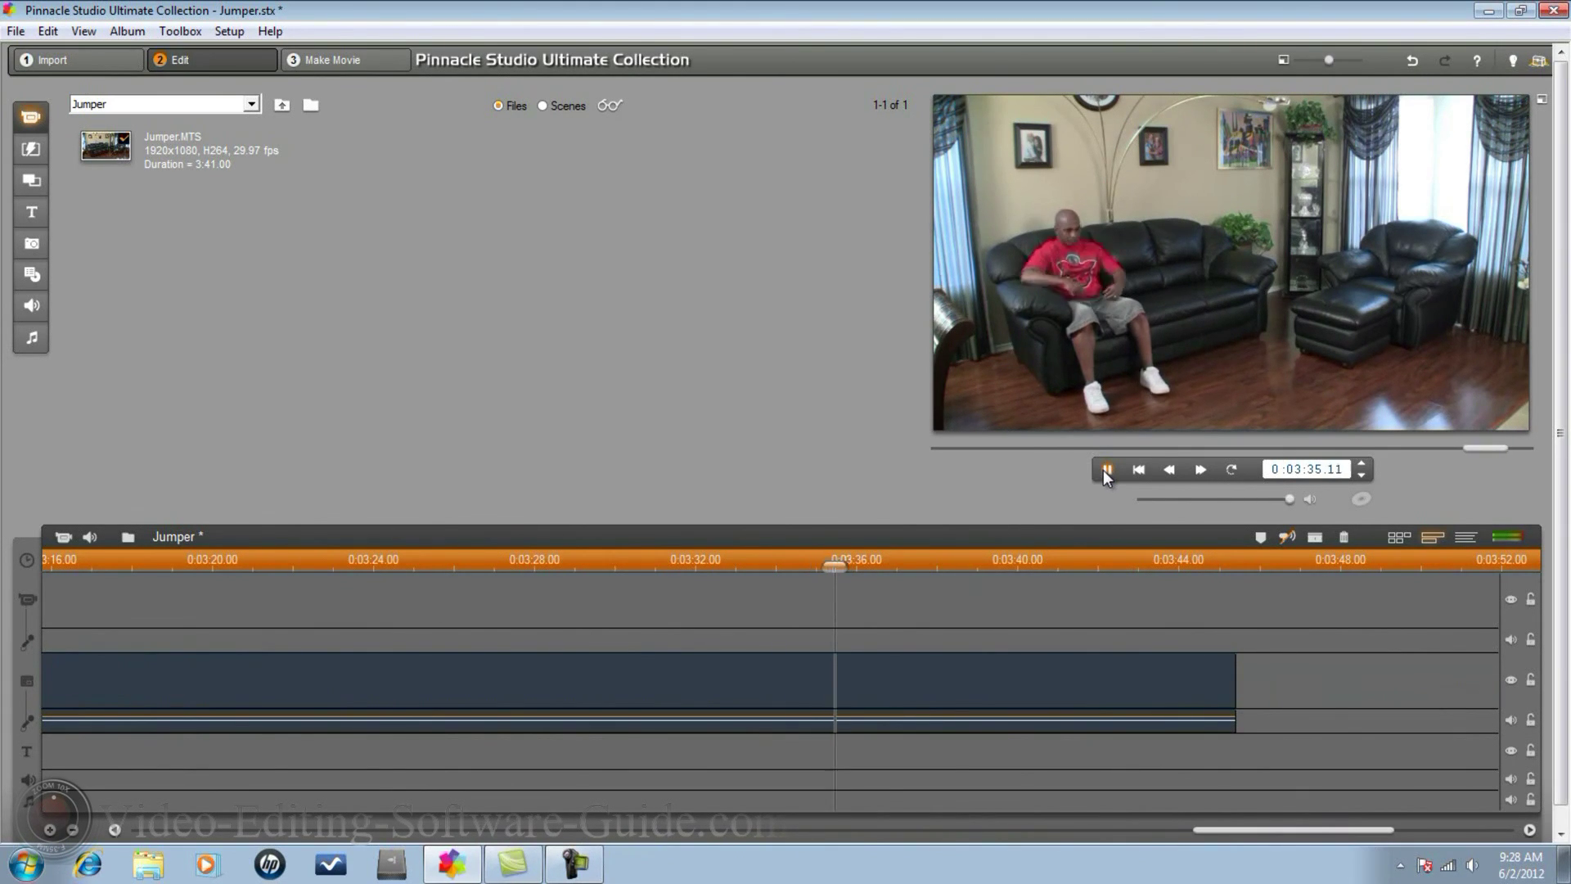
left_click(1103, 470)
left_click(570, 567)
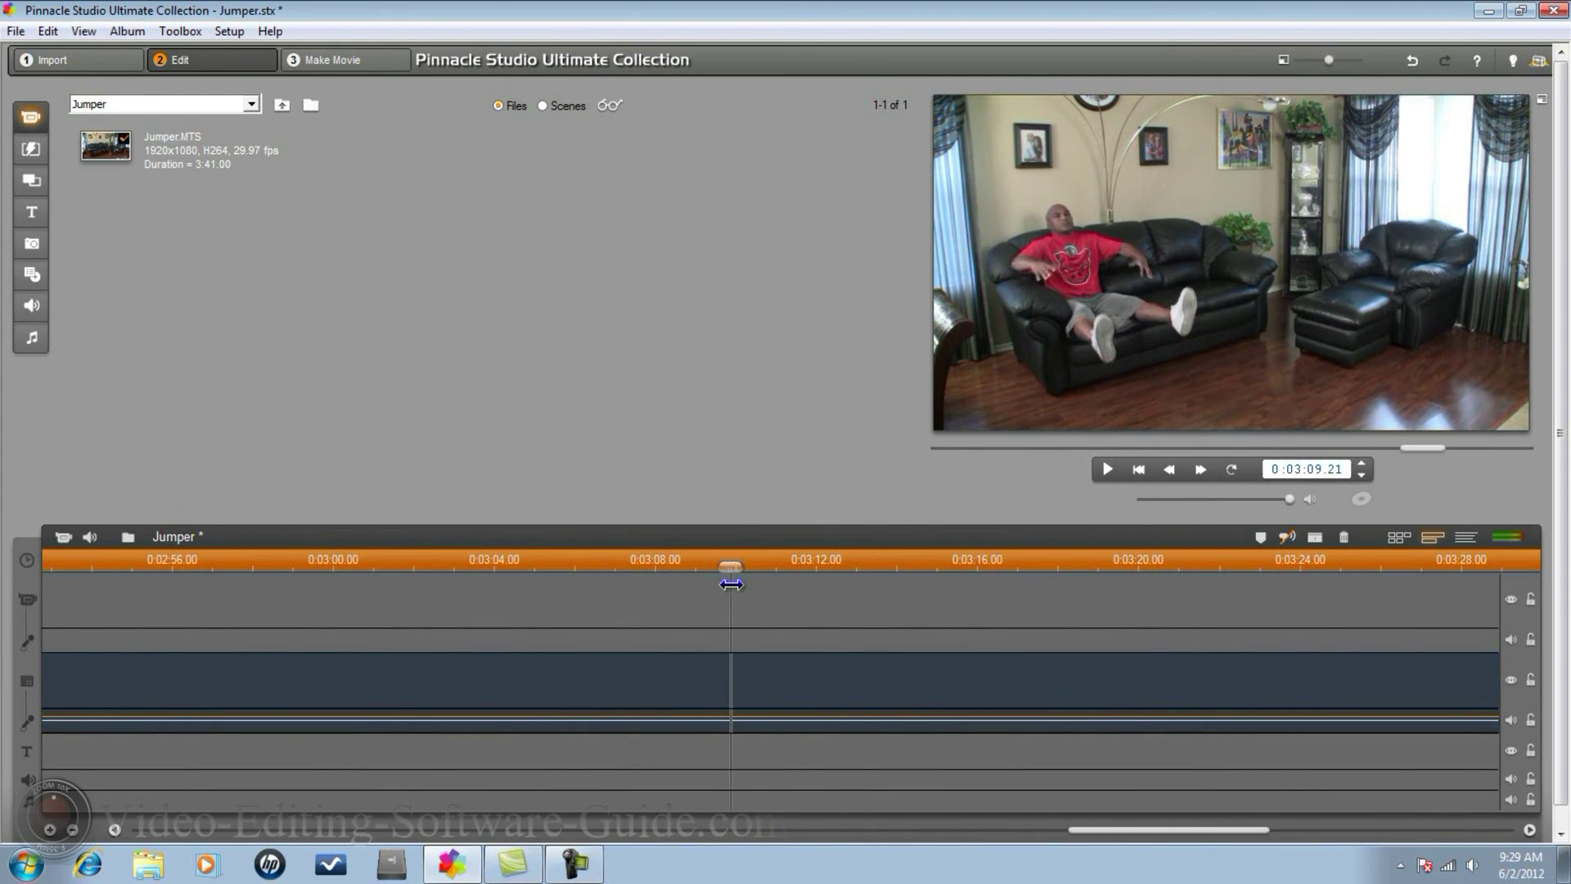
left_click_drag(727, 582, 726, 583)
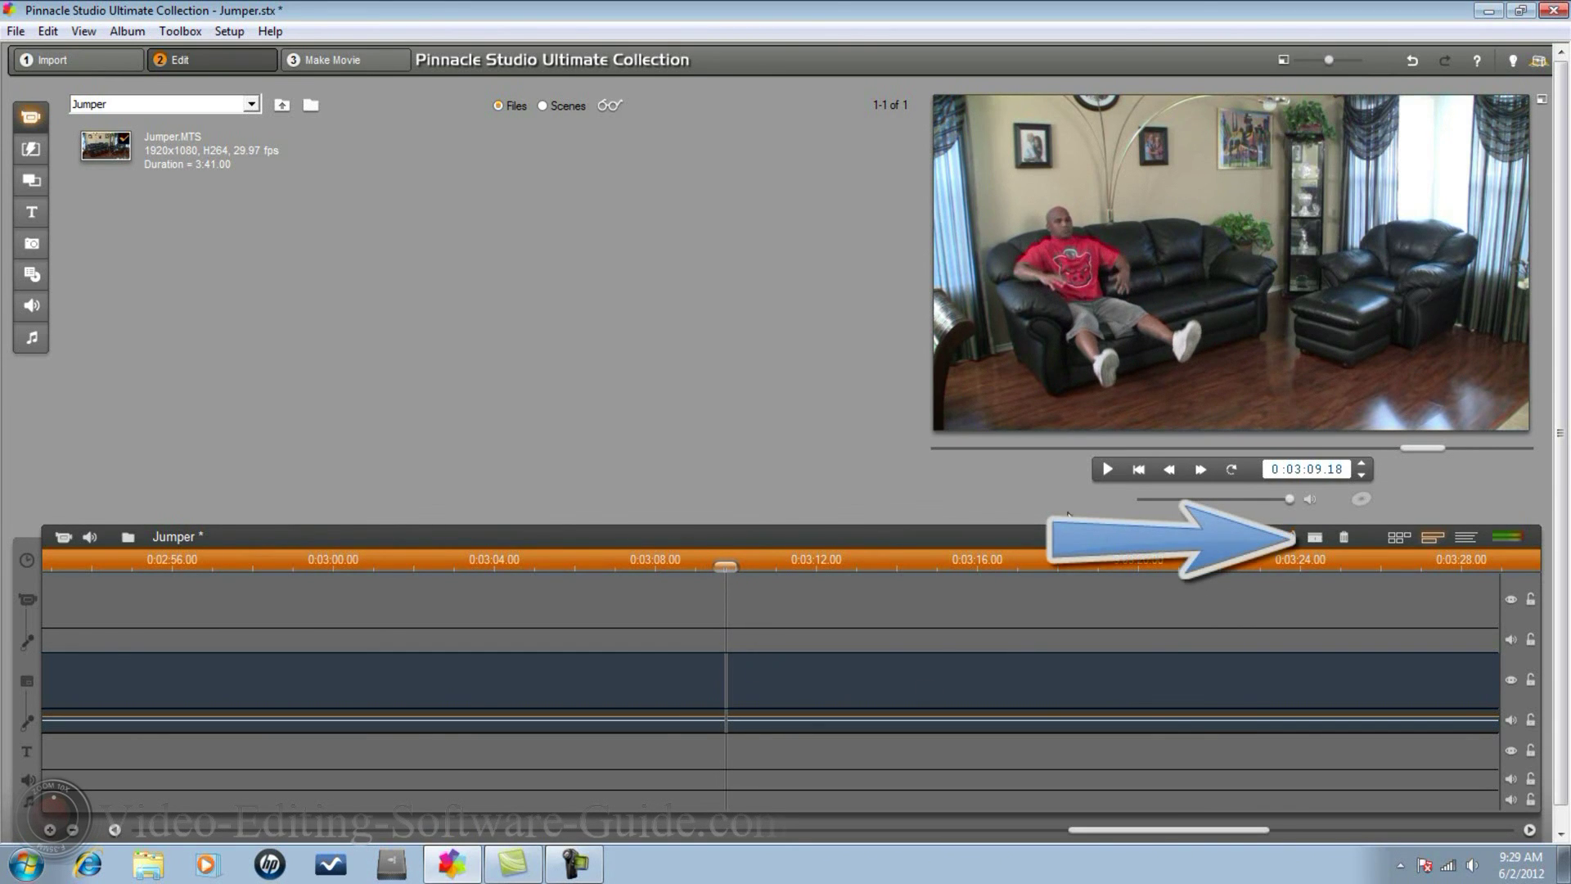
left_click(1313, 542)
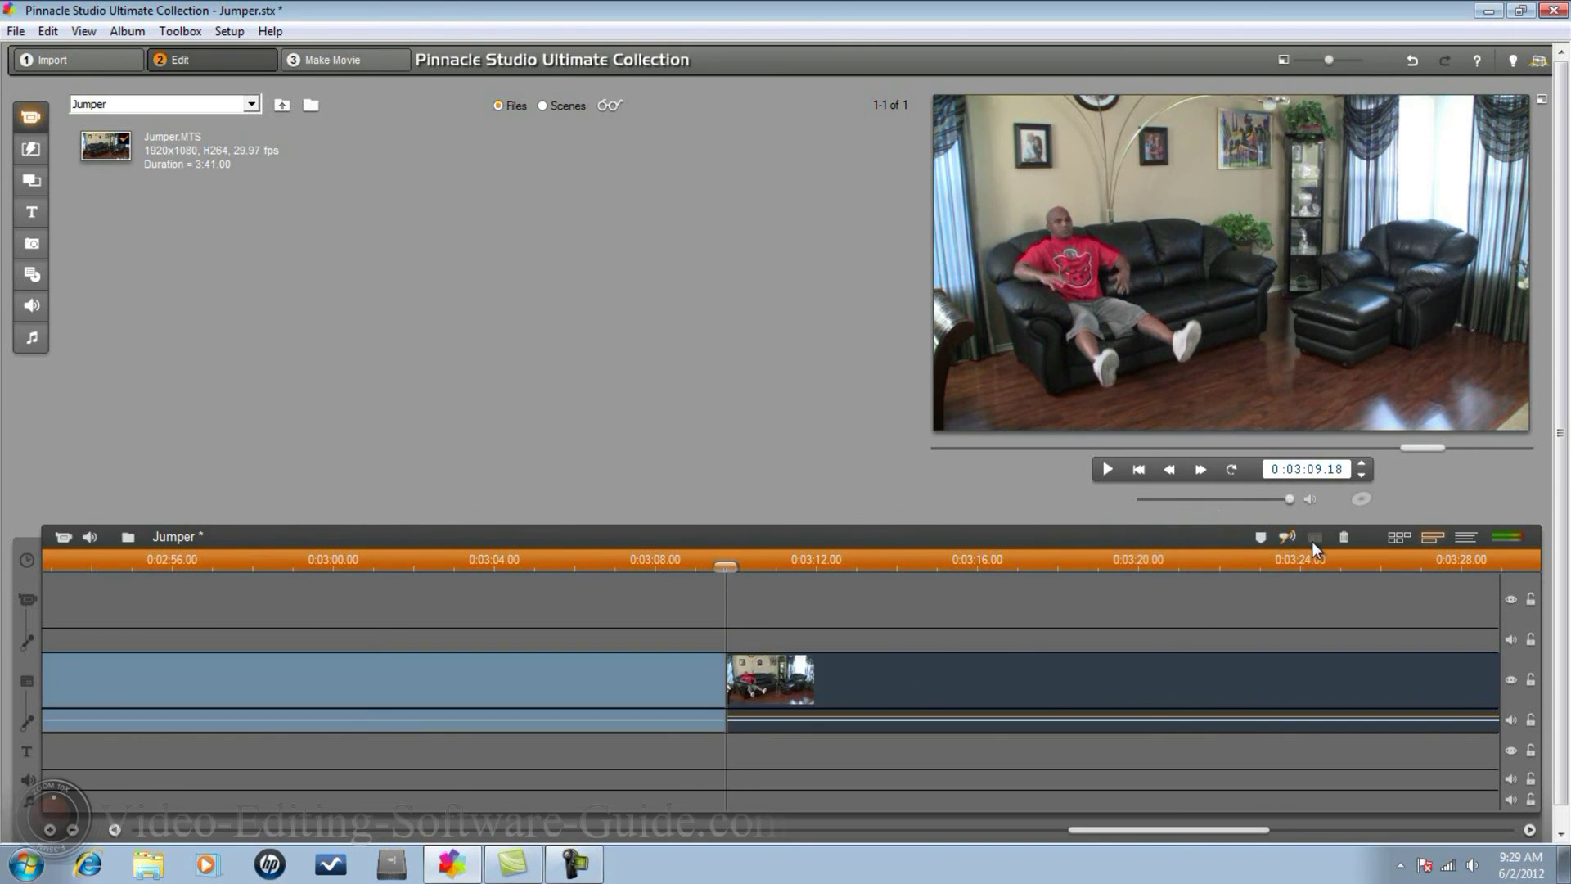
Delete the unwanted section before the cut at 0:03:09.18, leaving the gap open
left_click(622, 689)
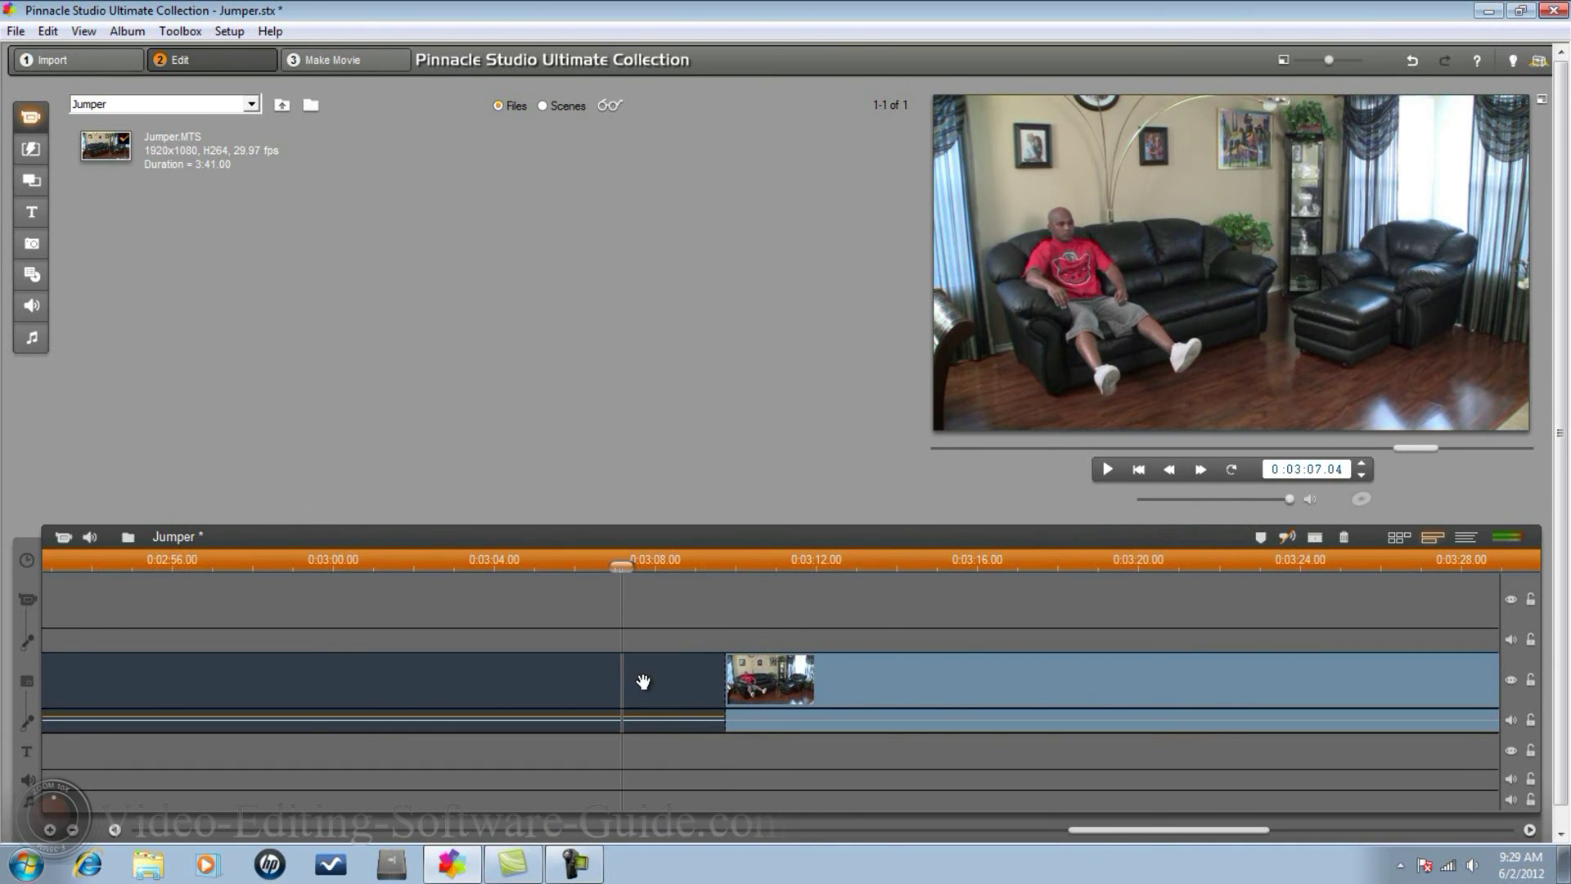
right_click(643, 683)
left_click(534, 691)
right_click(563, 696)
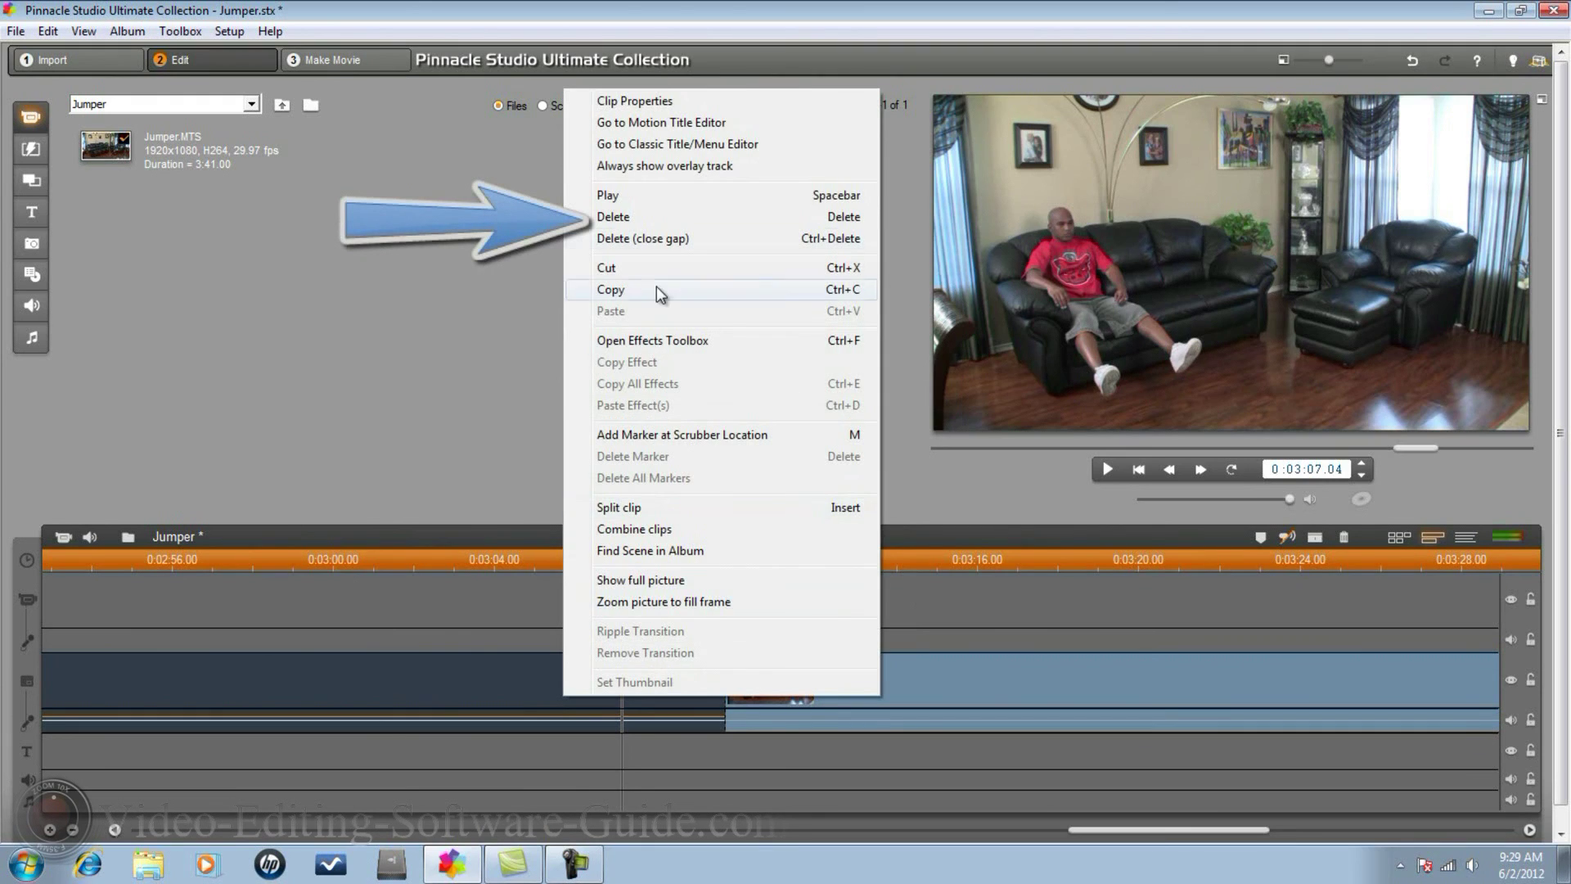
left_click(656, 221)
Move the sofa clip back along the same track to start at 0:00:42.06, directly after the empty-room clip
left_click_drag(720, 828, 1188, 815)
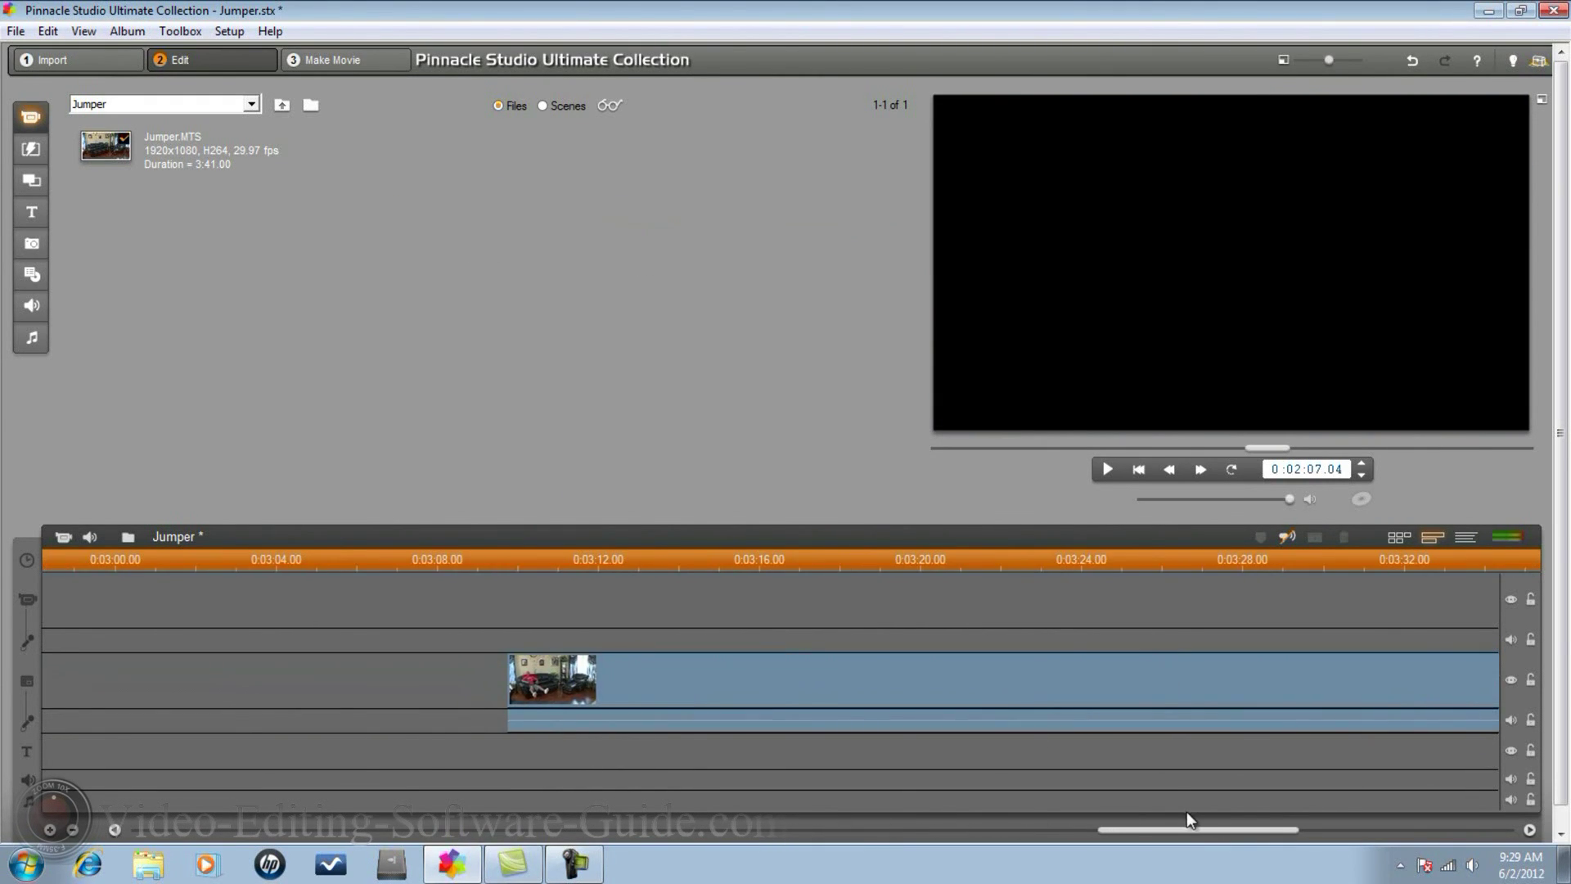
left_click_drag(1169, 671, 1119, 678)
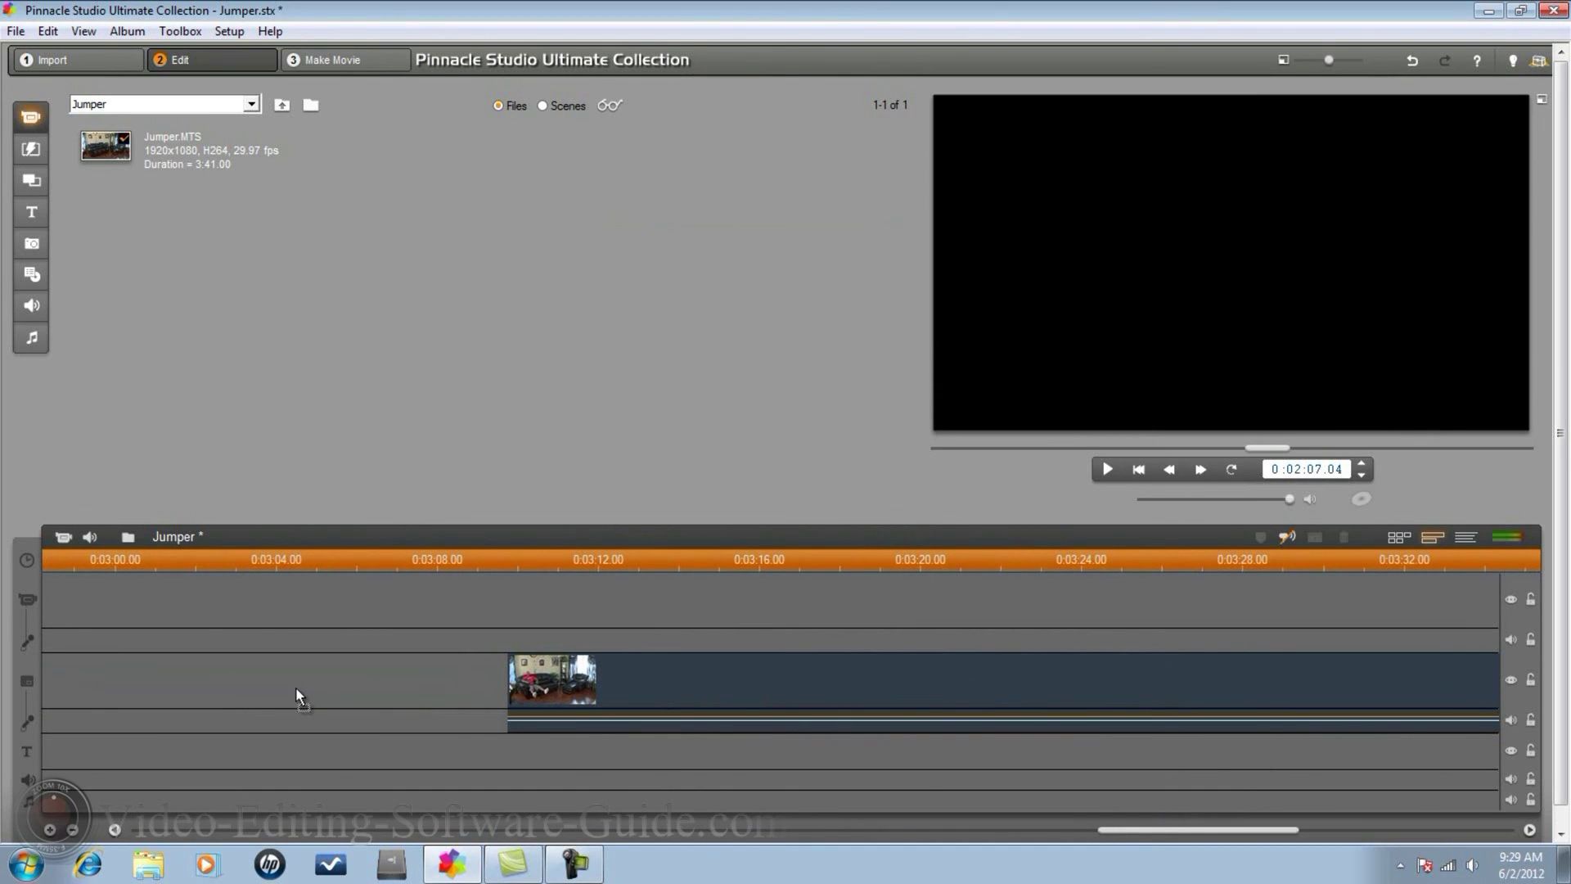
left_click_drag(296, 696, 238, 687)
left_click_drag(803, 830, 665, 829)
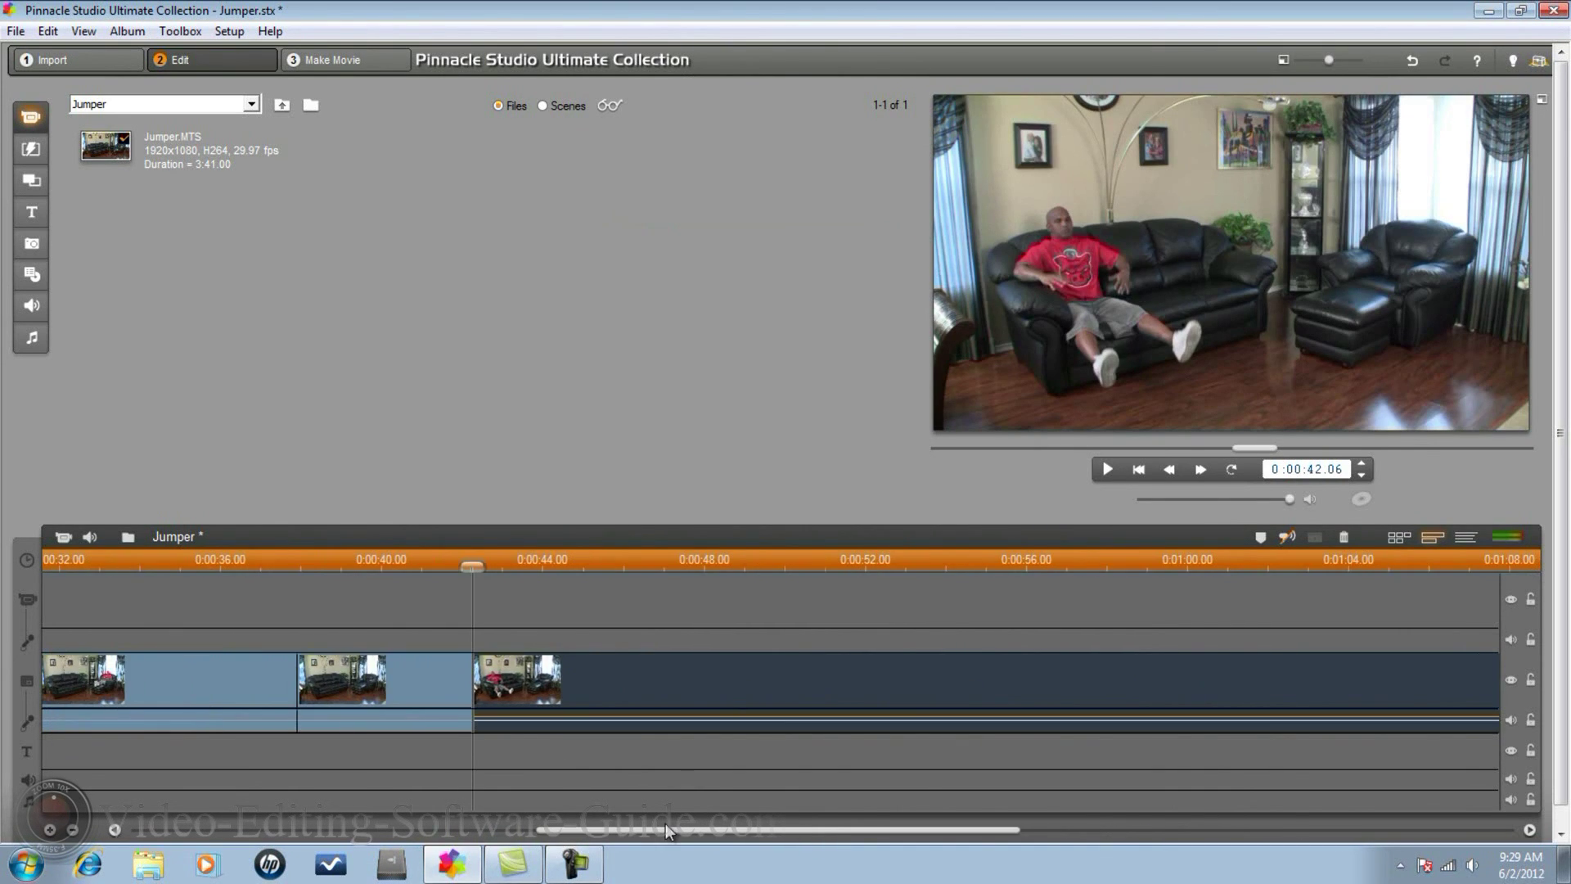
Split the sofa clip at 0:00:49.15 and delete the section after the cut
left_click_drag(469, 564, 769, 745)
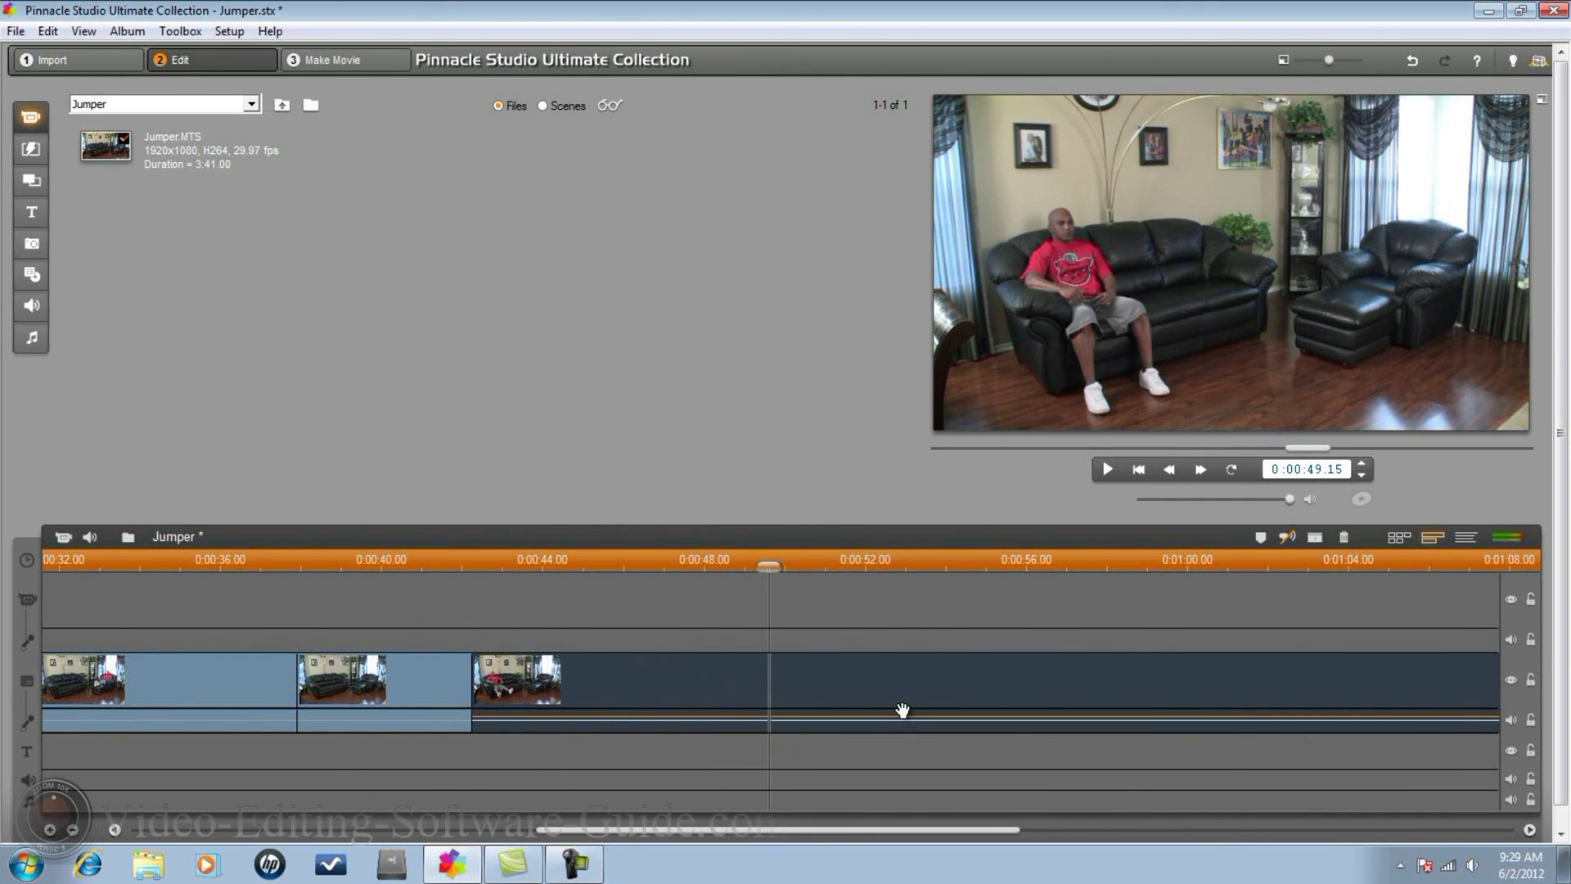
left_click(1312, 538)
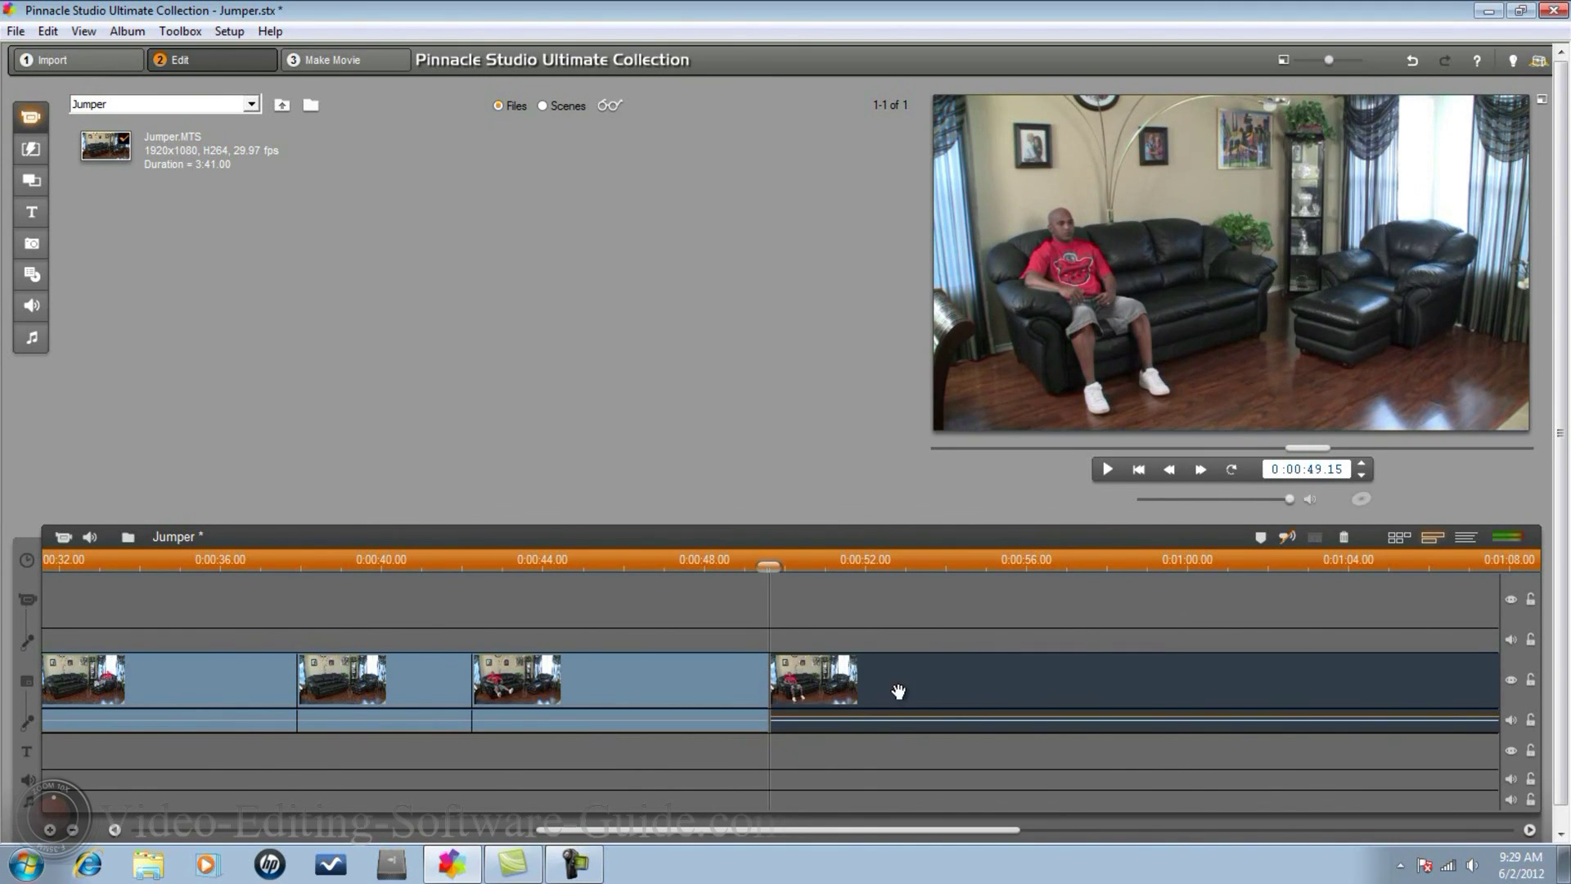
right_click(911, 690)
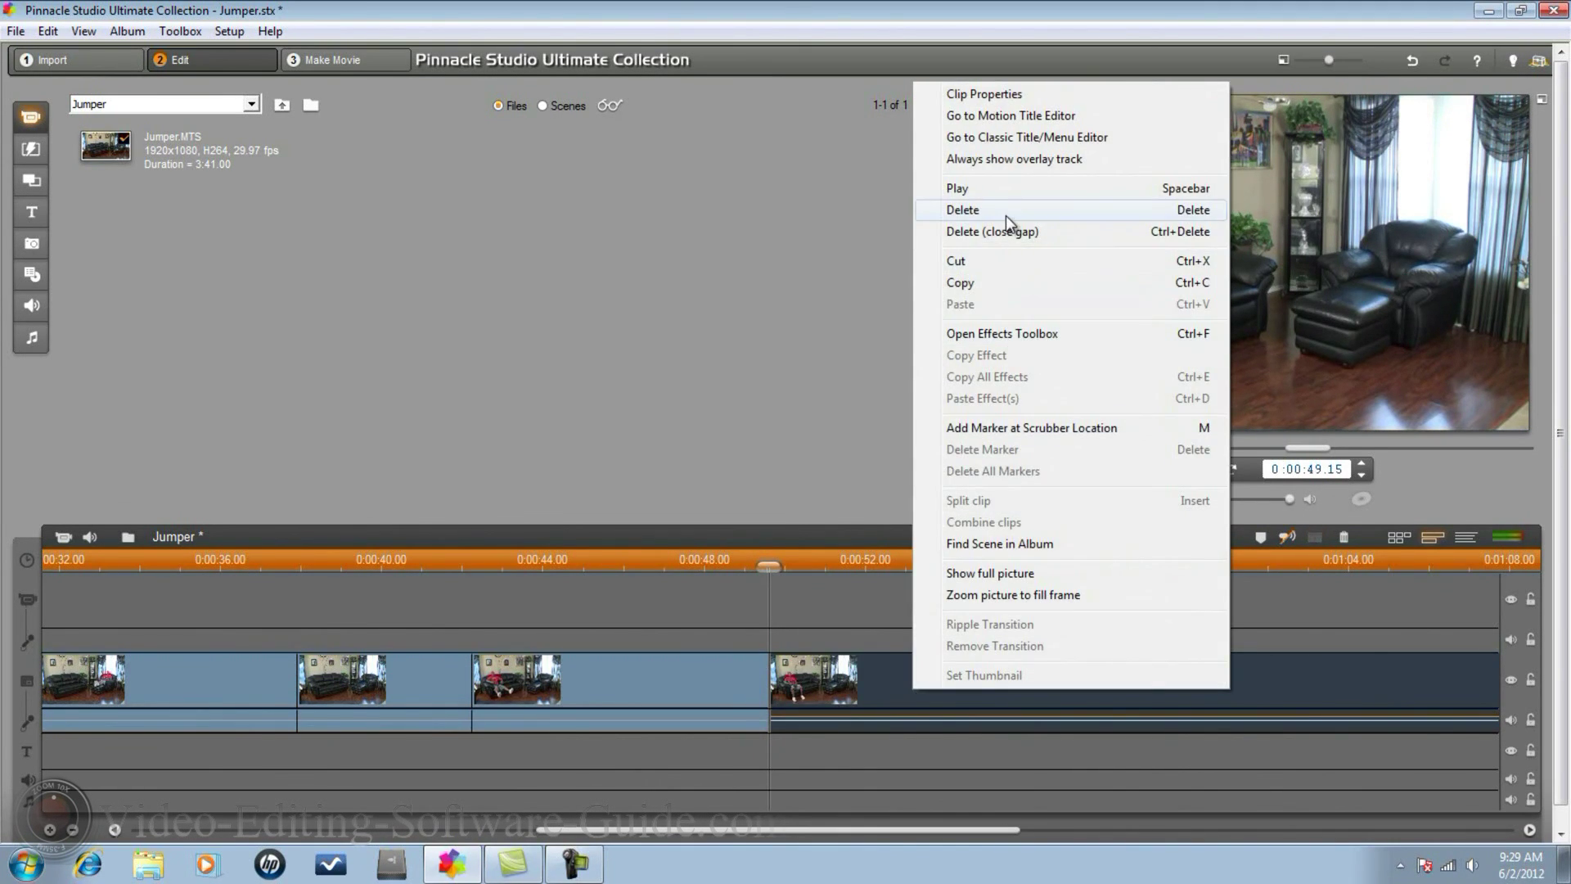
left_click(1005, 214)
Scrub back through the joined sequence and review the armchair, empty-room and sofa clips
left_click_drag(819, 833, 707, 831)
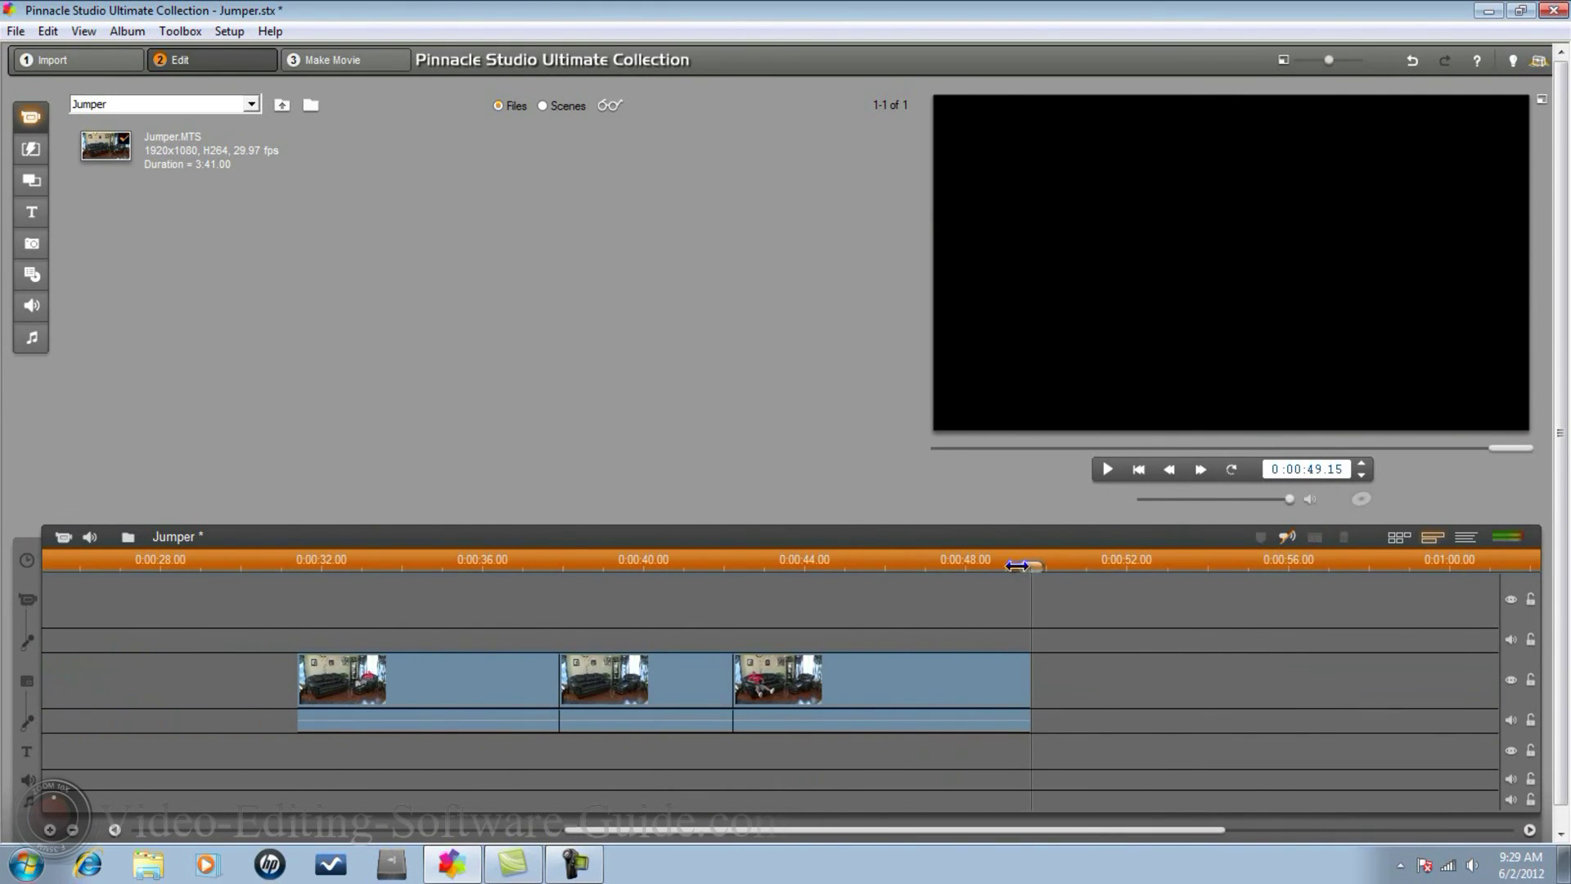
left_click_drag(1018, 565, 493, 630)
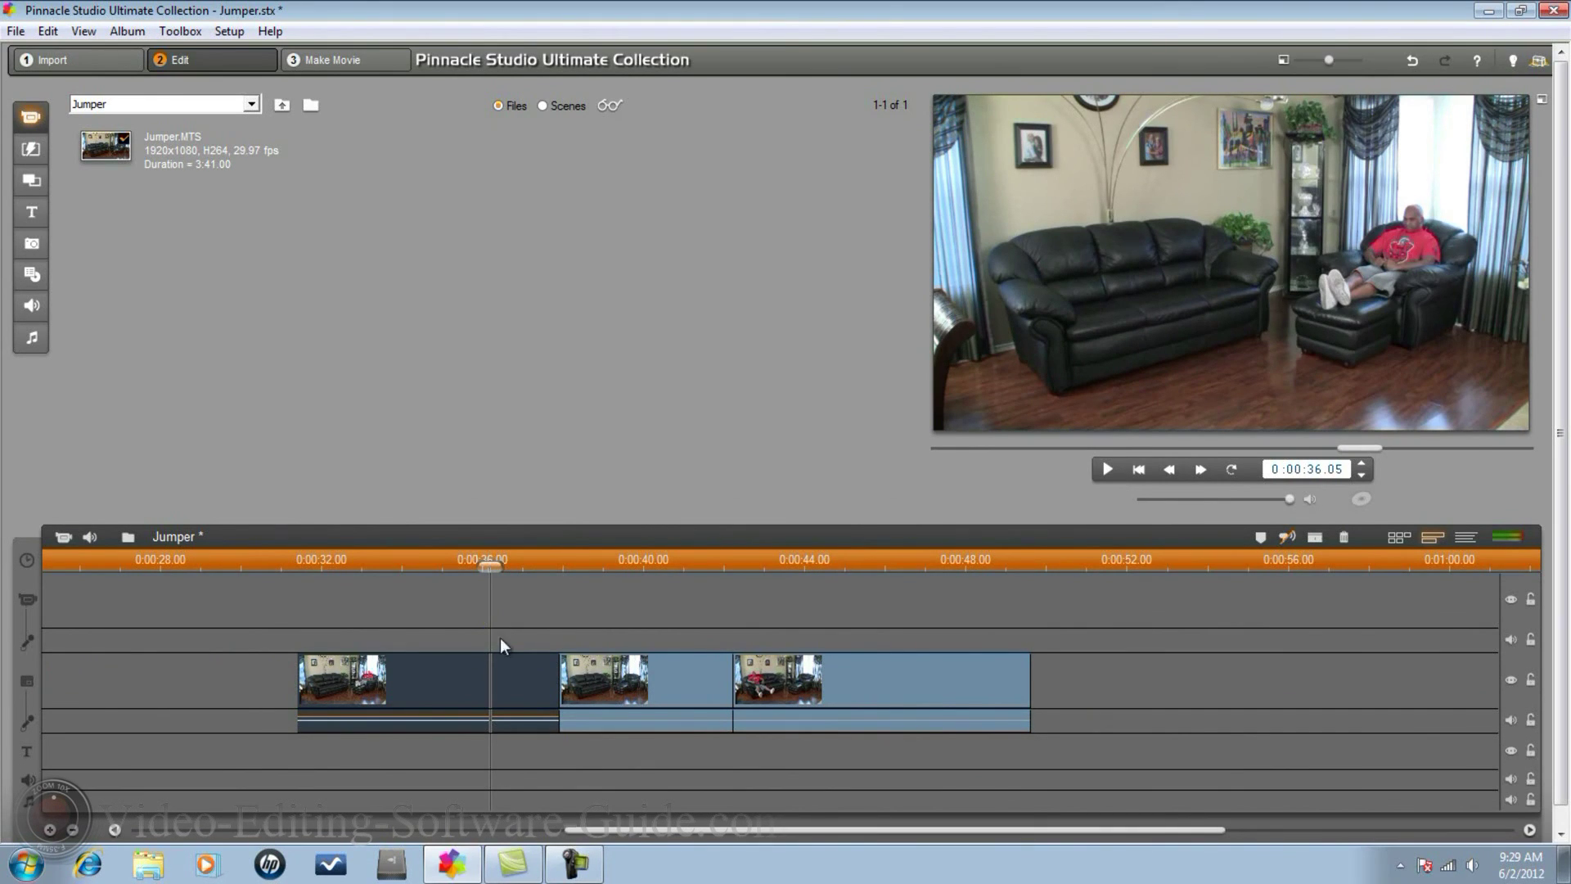
left_click(690, 681)
left_click(872, 680)
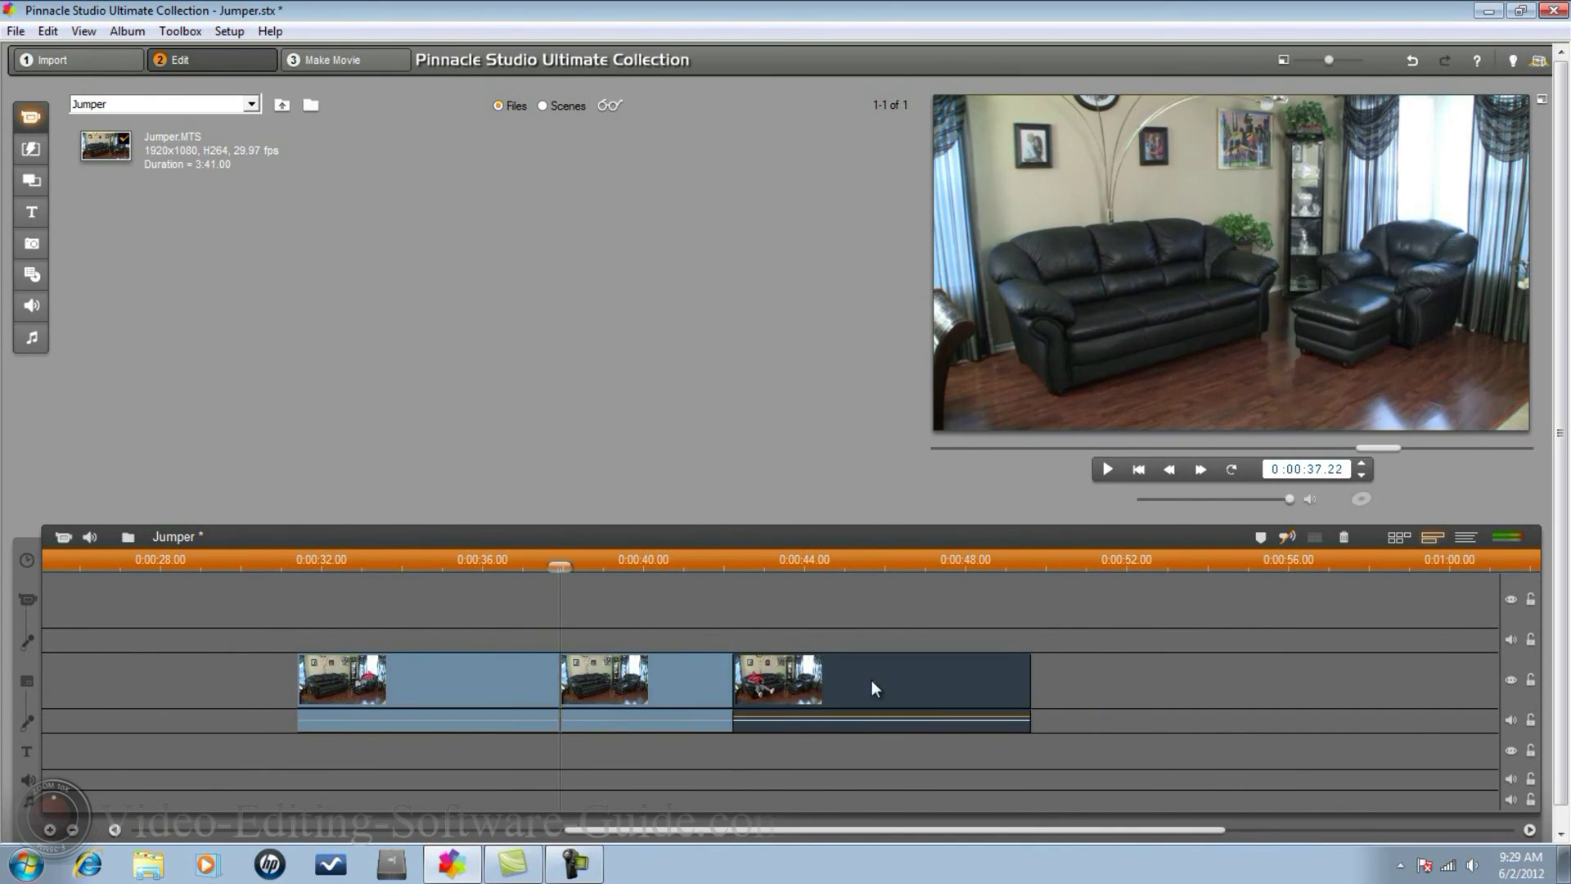
left_click(680, 694)
Add the Shine video effect from the Red Giant Trapcode Shine category to the armchair clip
left_click(495, 690)
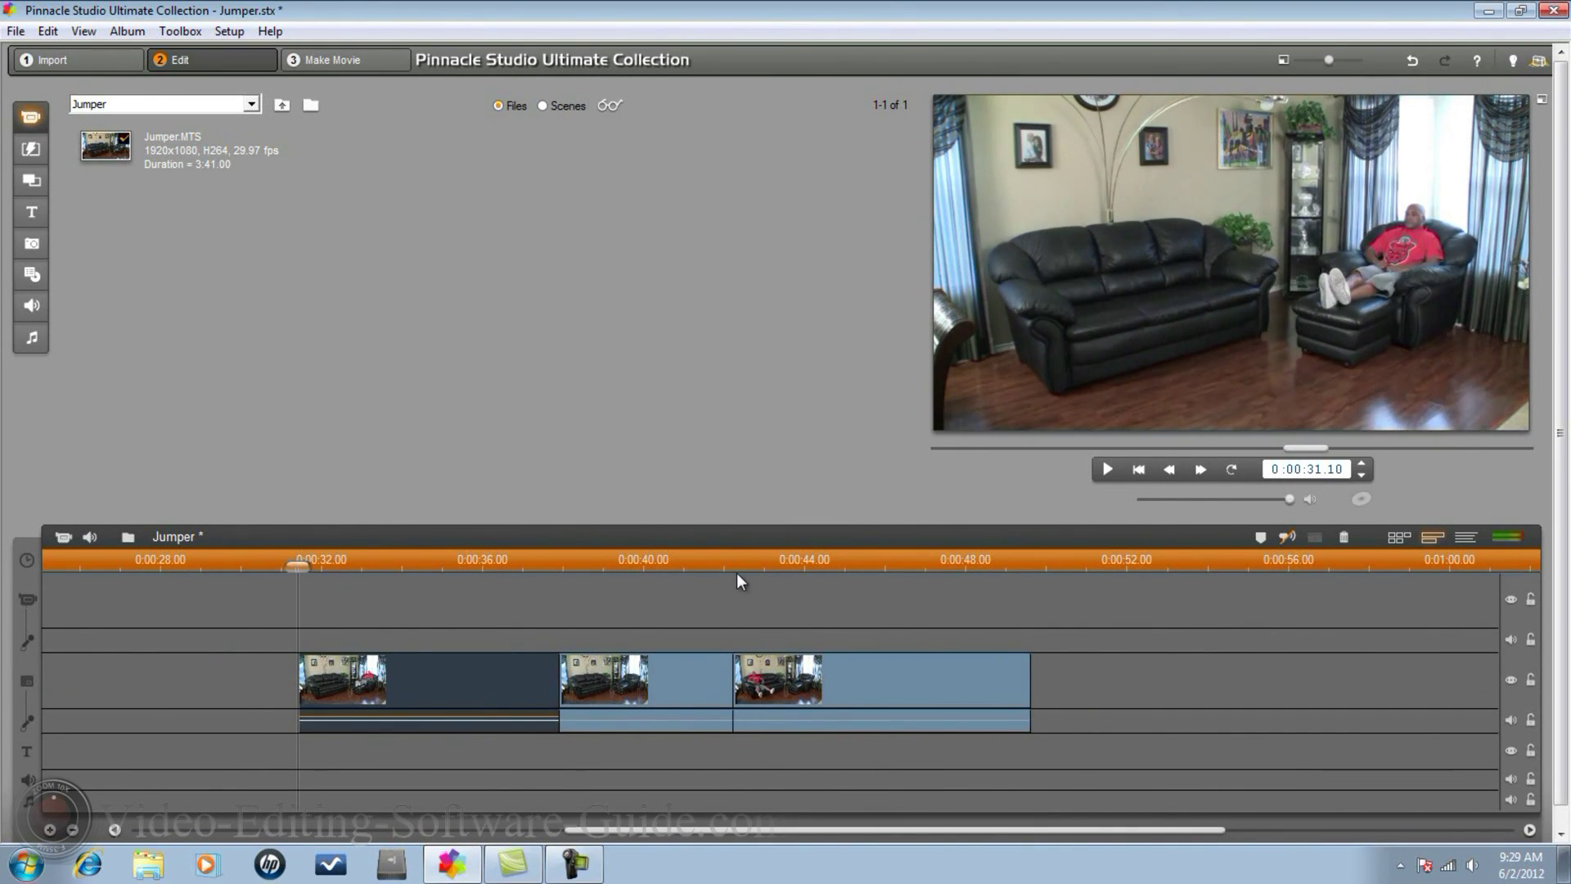
right_click(445, 686)
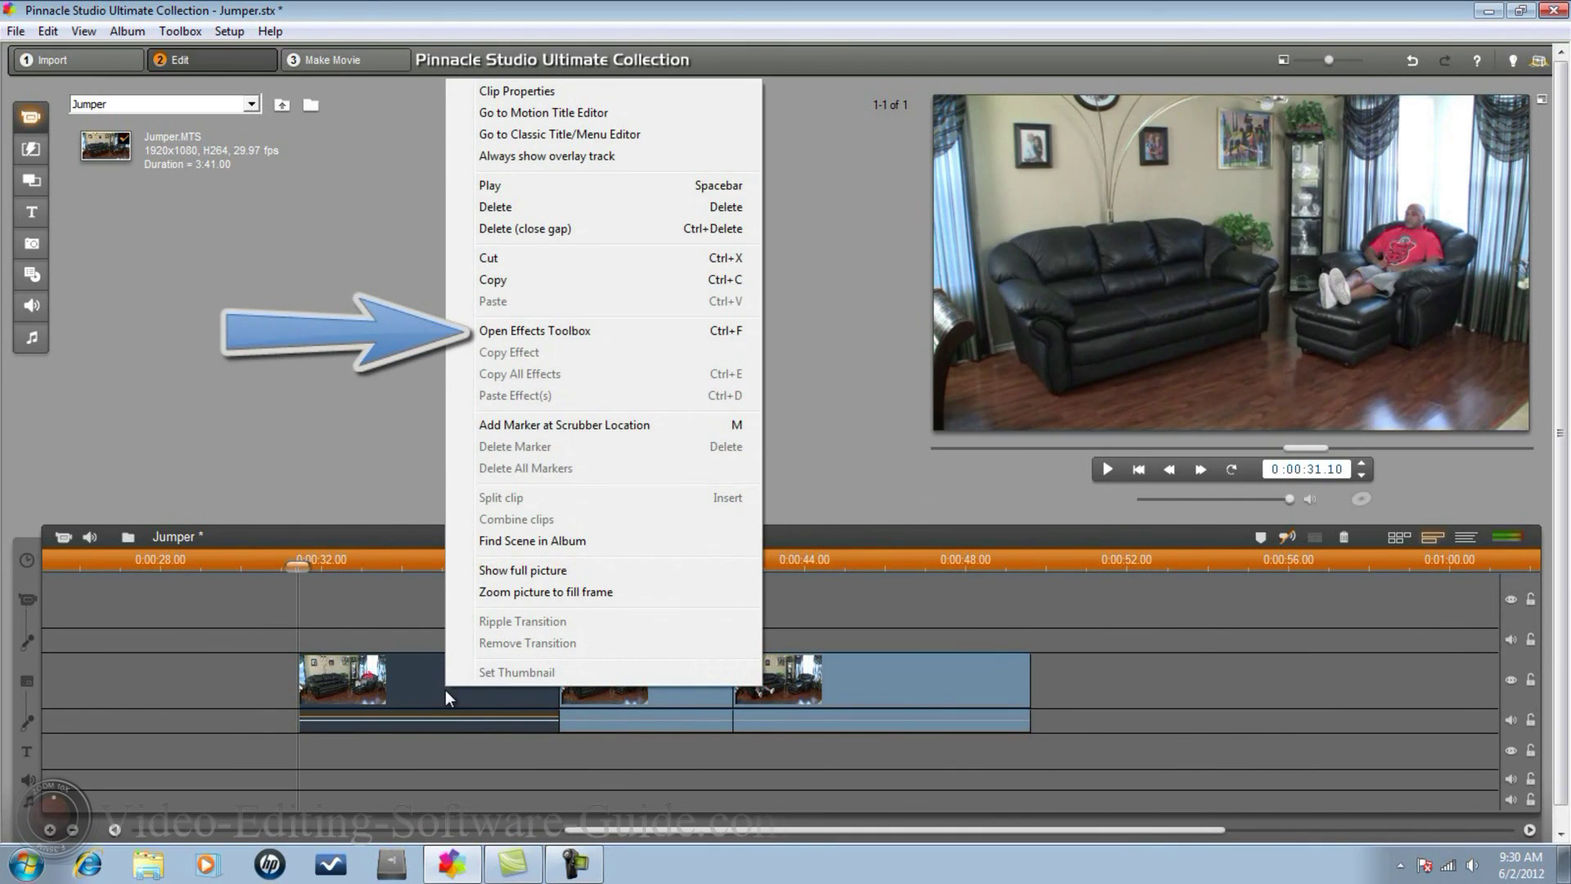
left_click(559, 332)
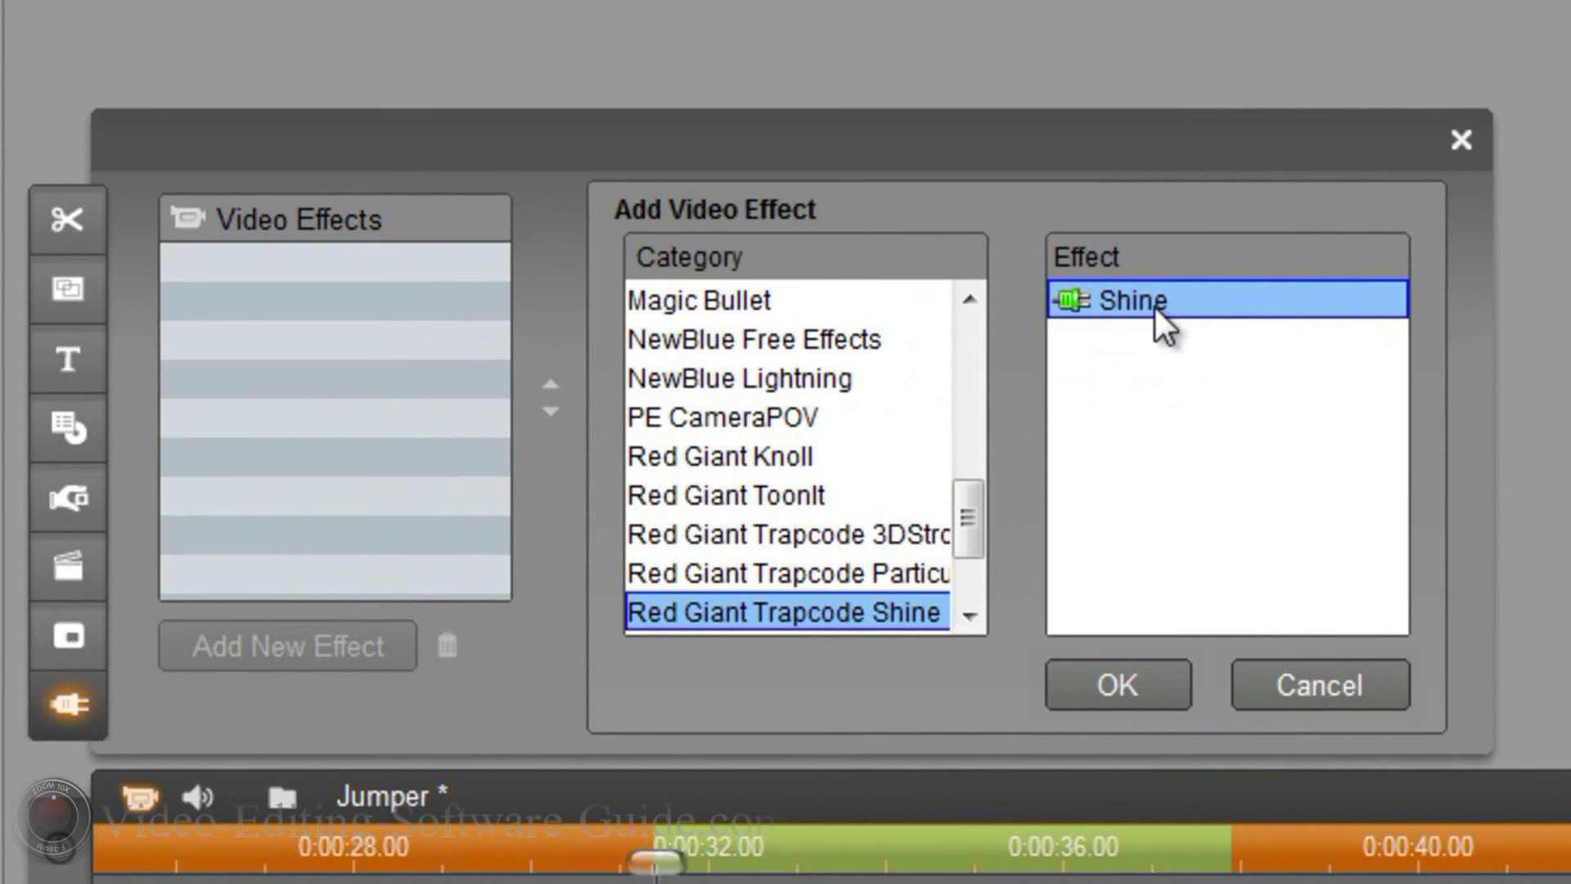
left_click(1108, 673)
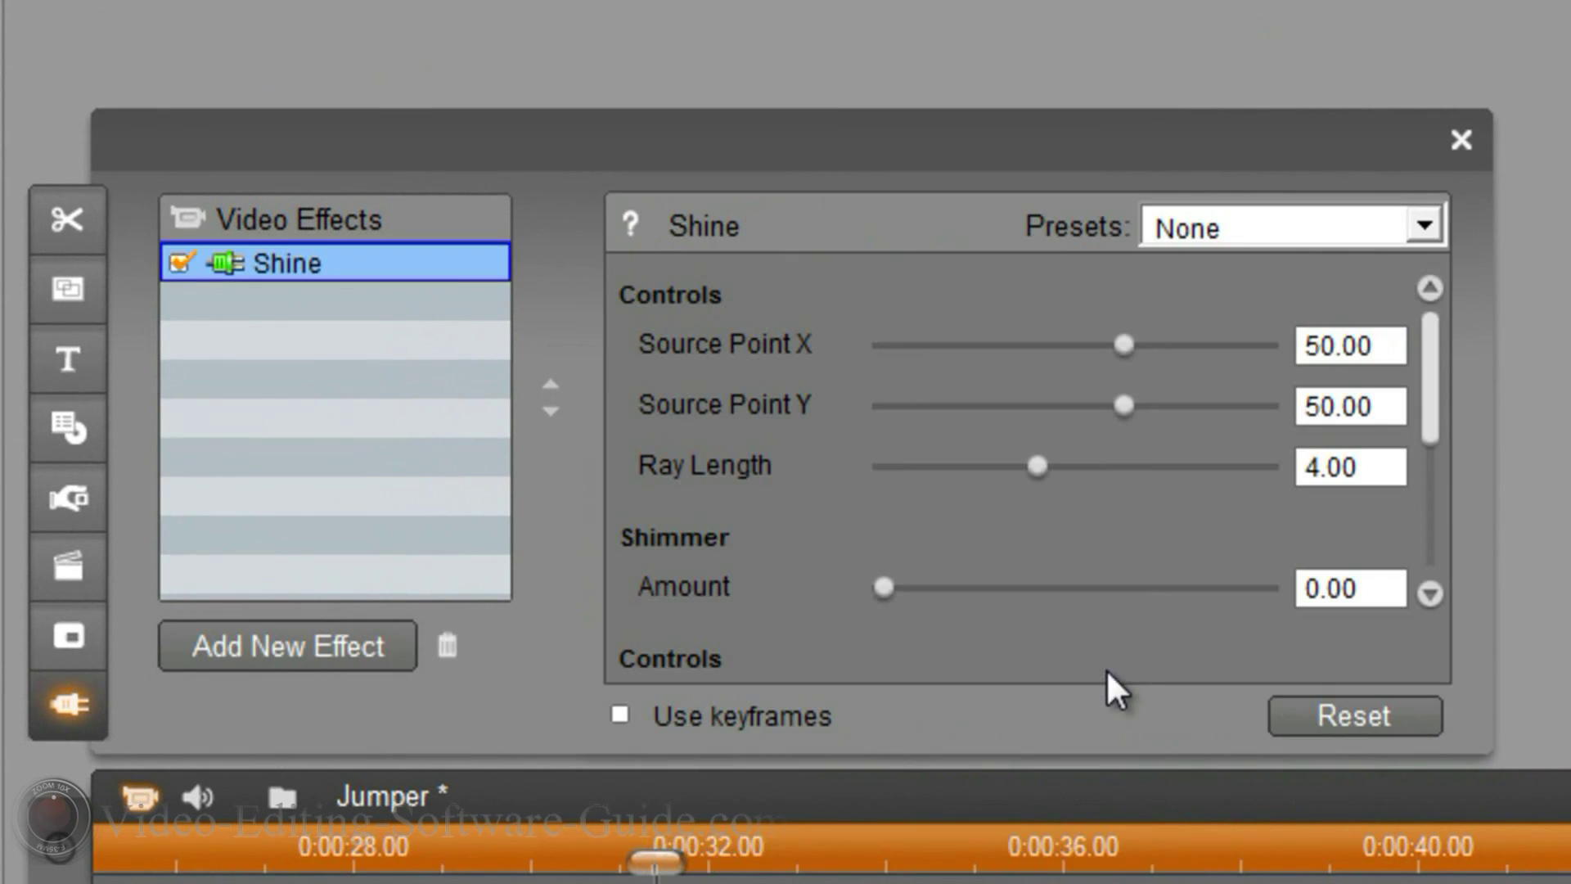
Apply the HD Shimmer Aura preset to the Shine effect and set Colorize to None
left_click(1437, 222)
left_click_drag(1490, 330, 1520, 411)
left_click(1364, 477)
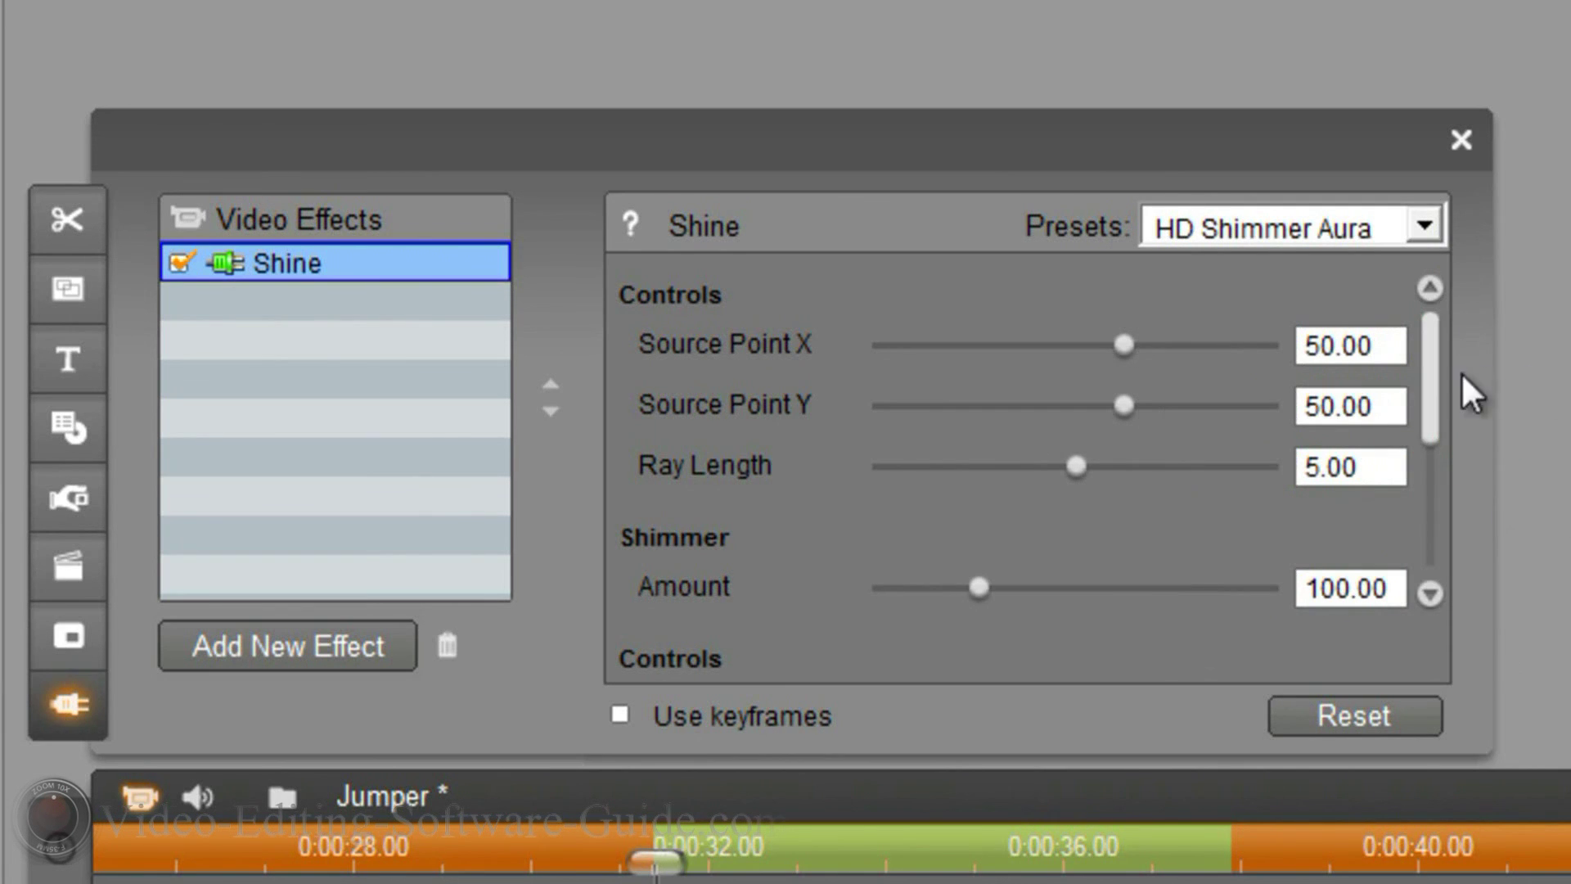
left_click_drag(1432, 367, 1435, 493)
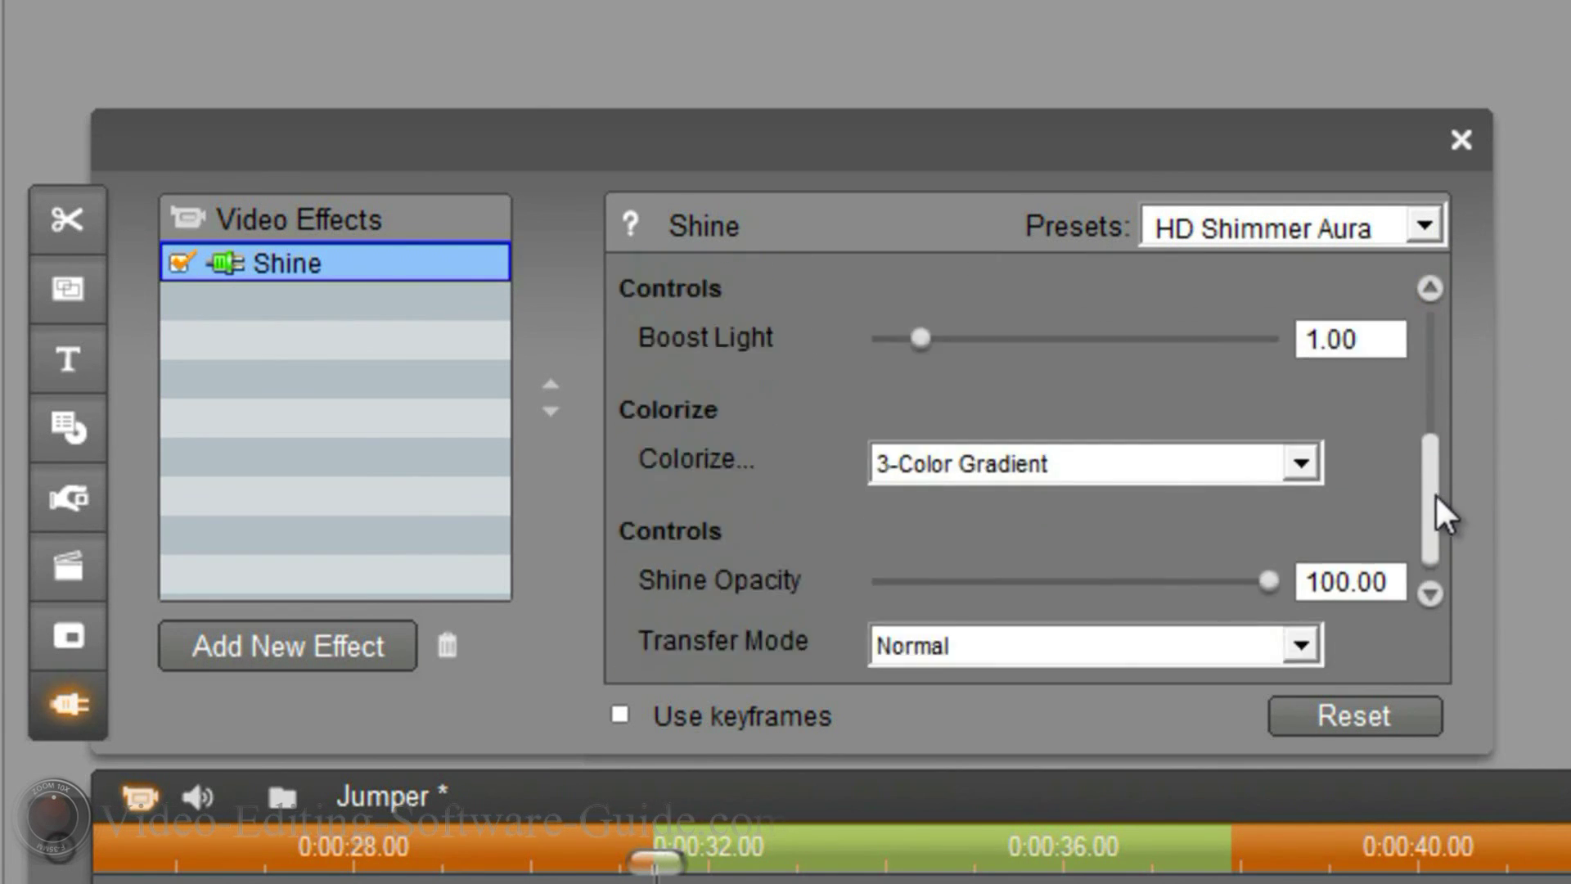
left_click(1300, 464)
left_click(1167, 507)
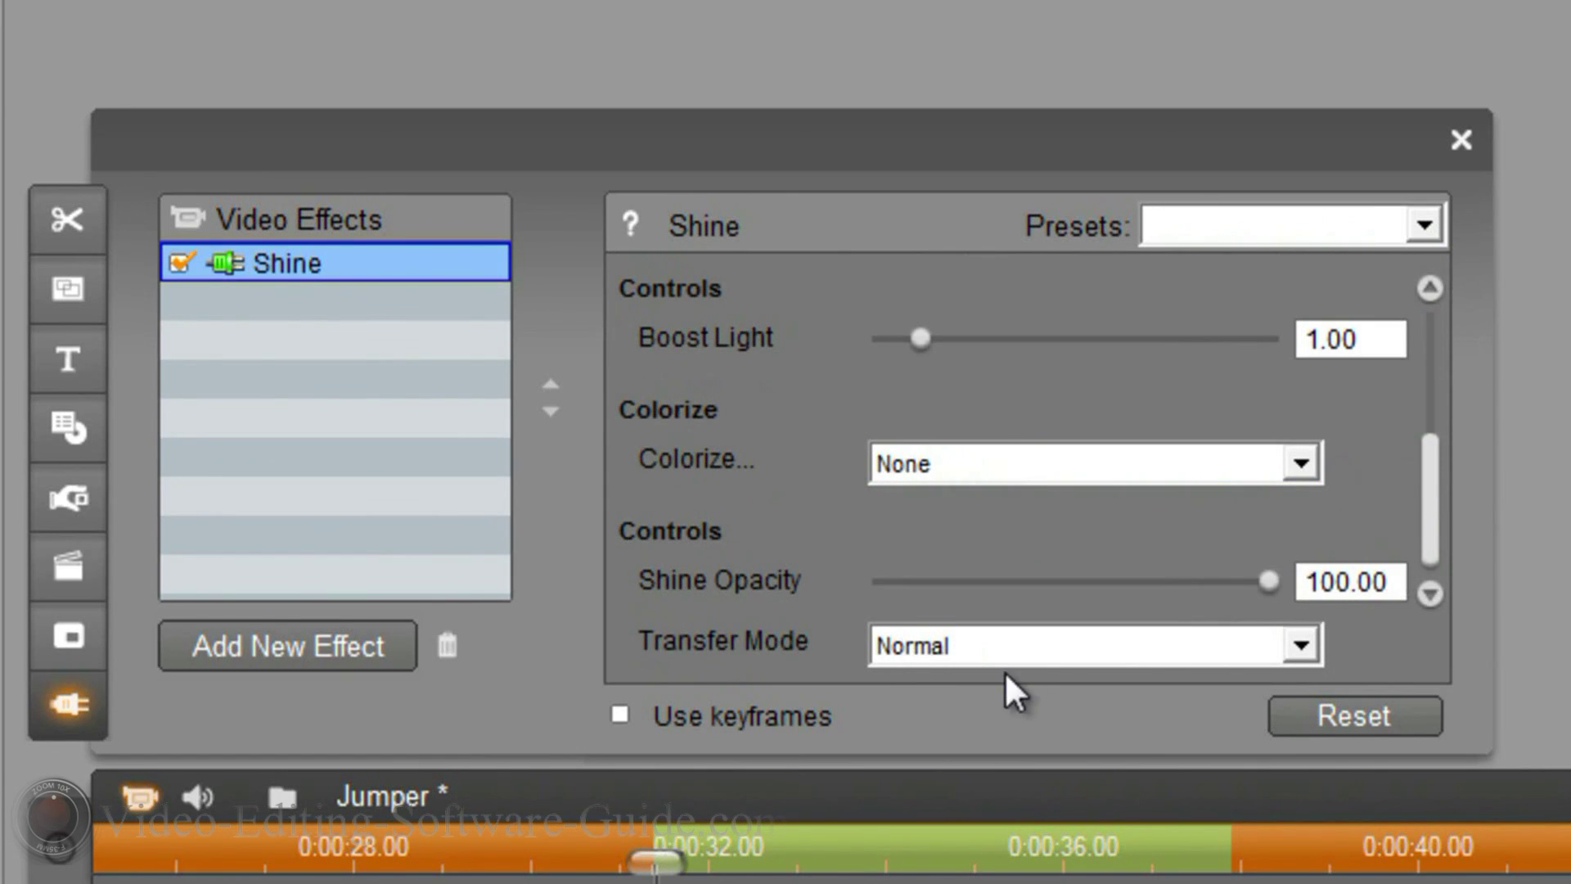
Set the Shine effect's Source Point X to 78.65 and Source Point Y to 48.00
left_click_drag(1438, 501, 1452, 358)
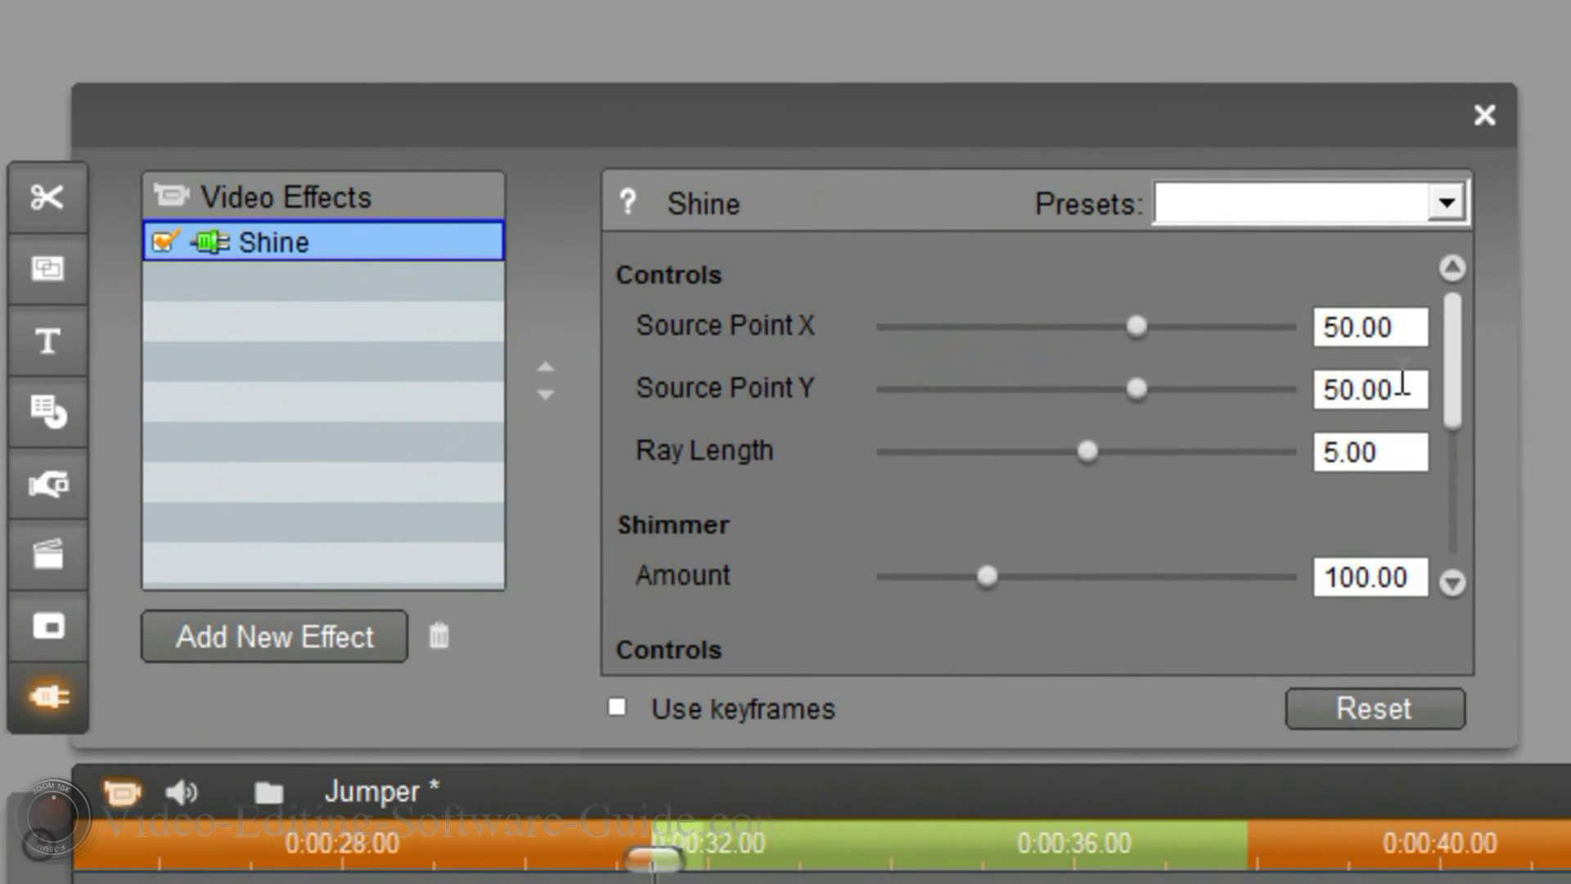
left_click_drag(1411, 326, 1229, 328)
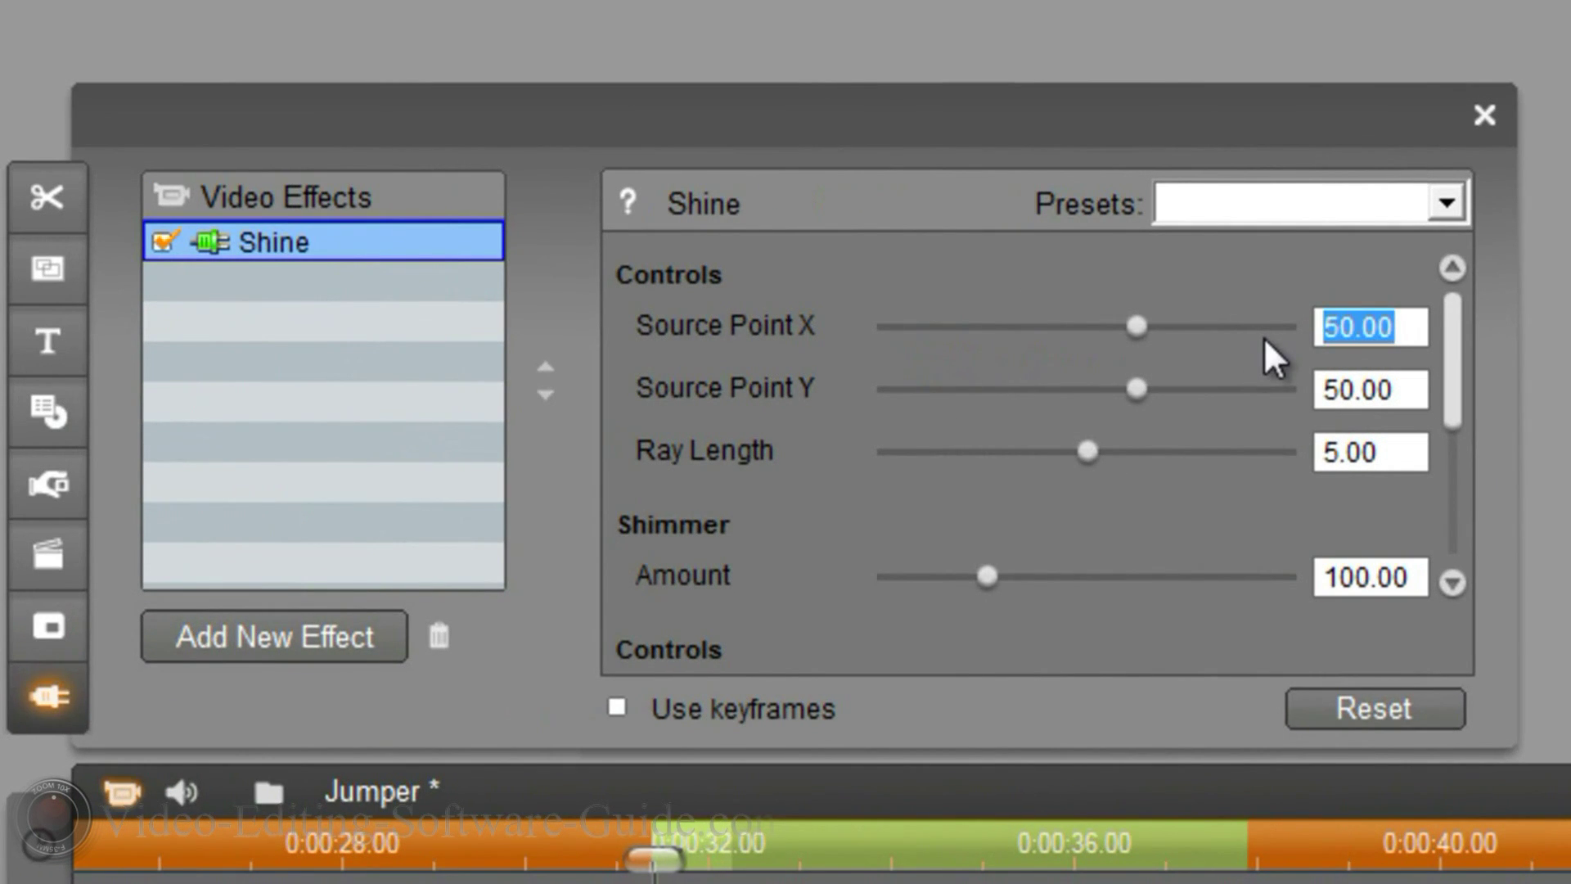
type("78.6")
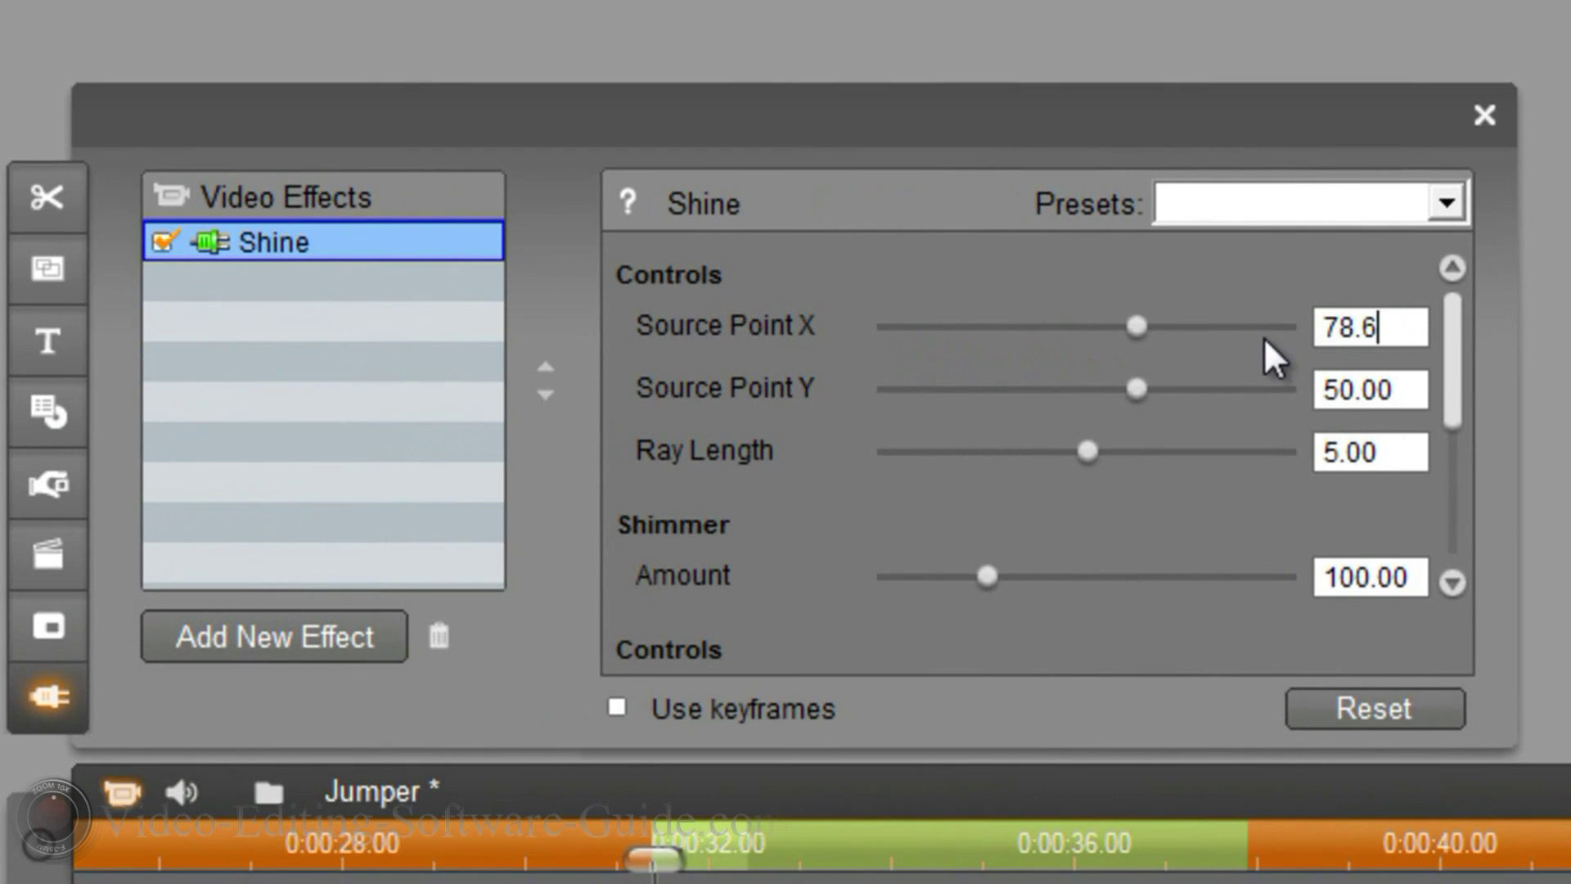
type("5")
key("Return")
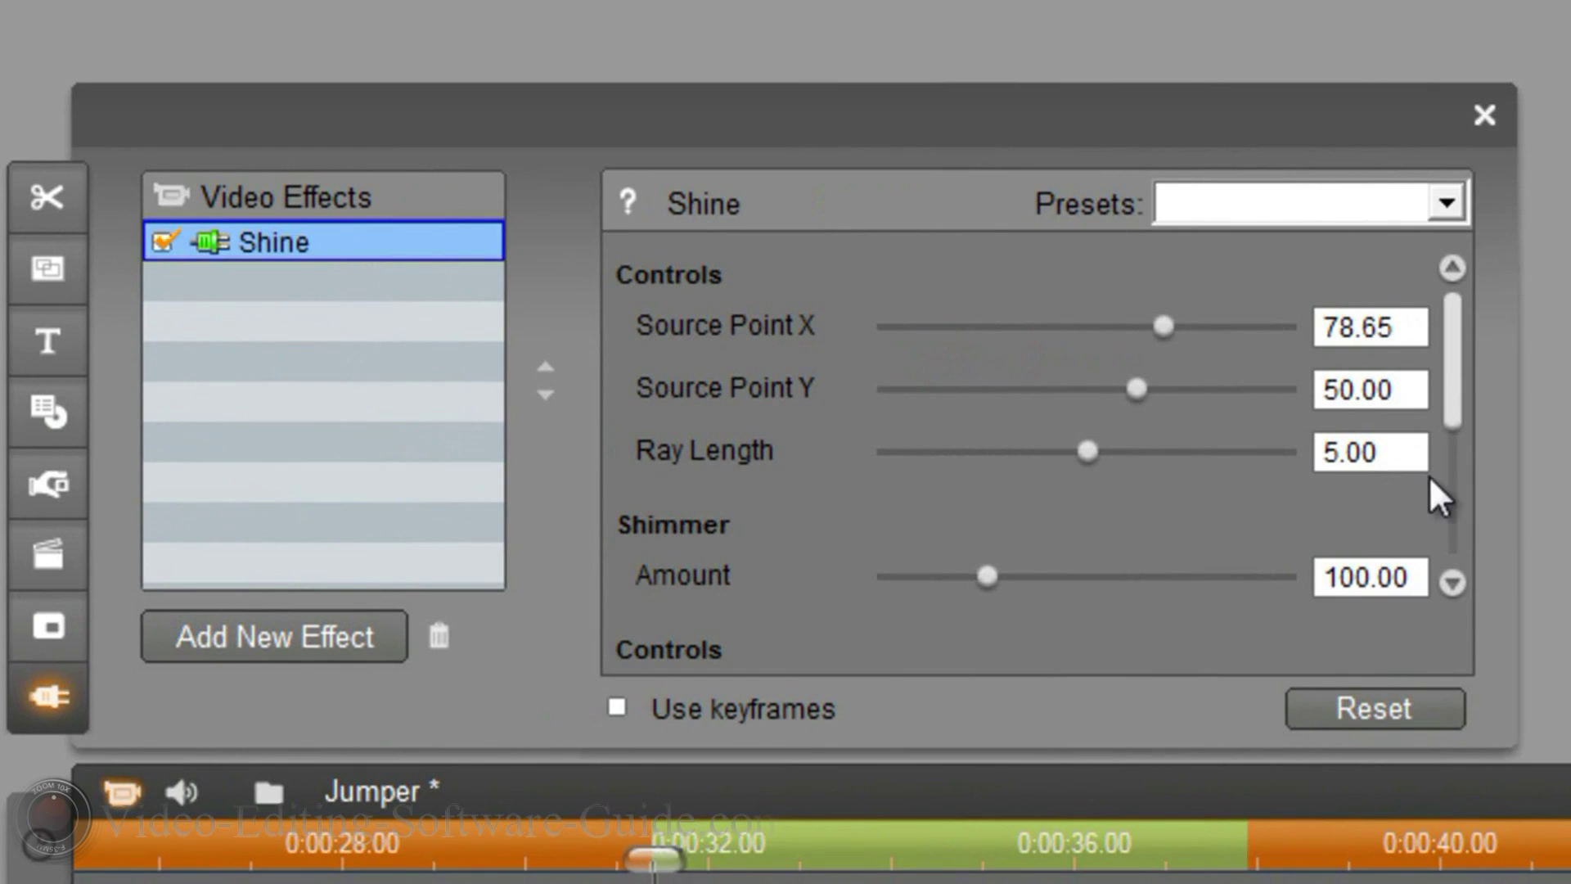
left_click_drag(1393, 390, 1235, 393)
type("48.00")
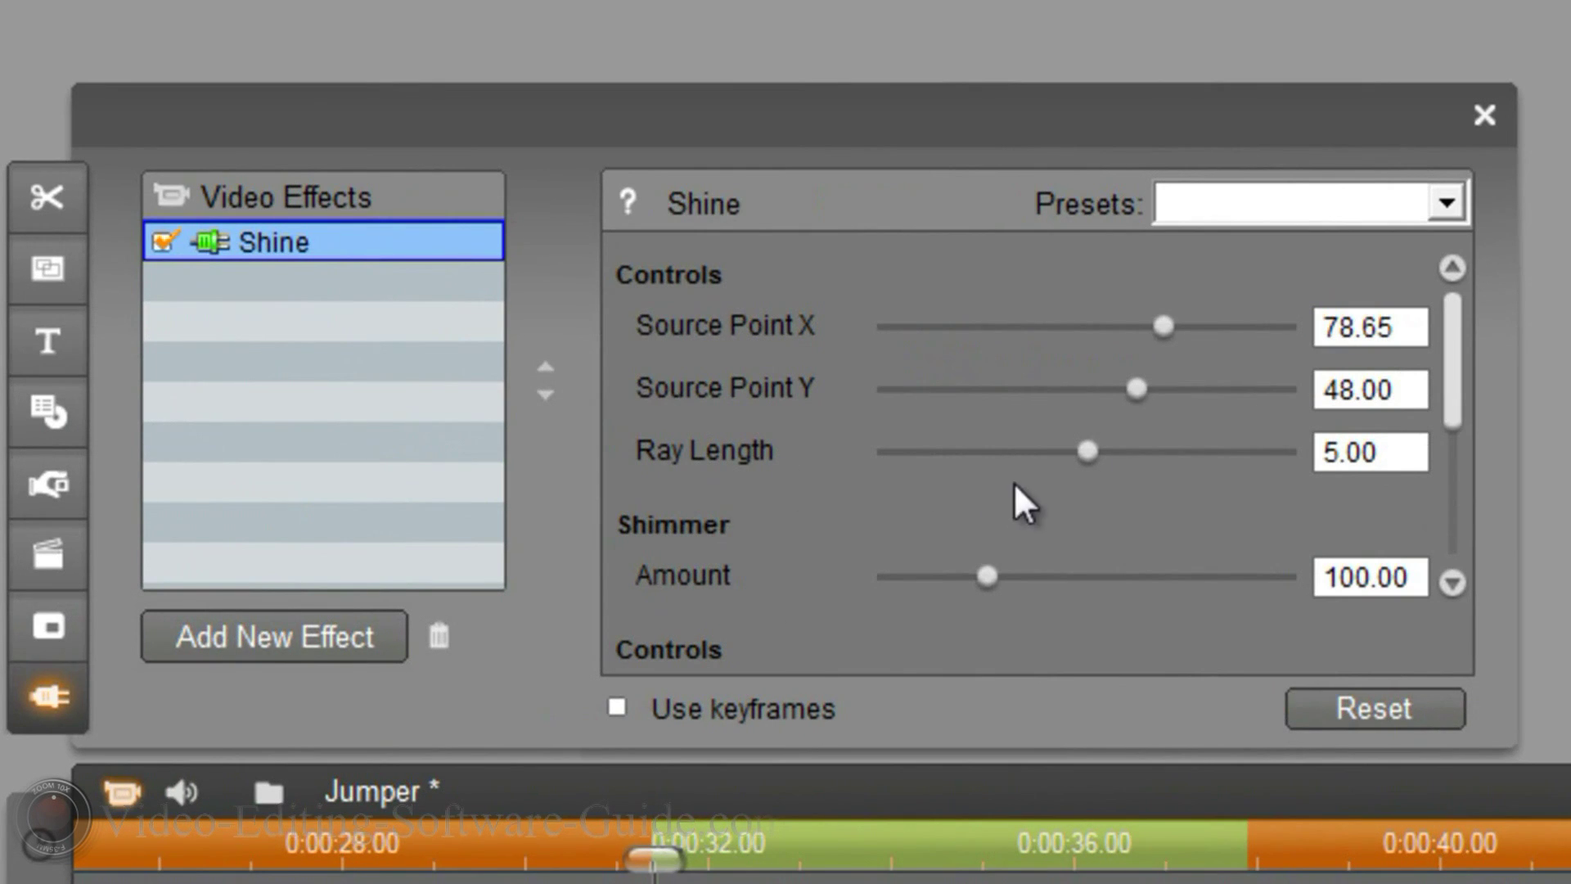
Set the Shine effect's Ray Length to 0.50
left_click(1404, 450)
left_click_drag(1404, 450, 1303, 451)
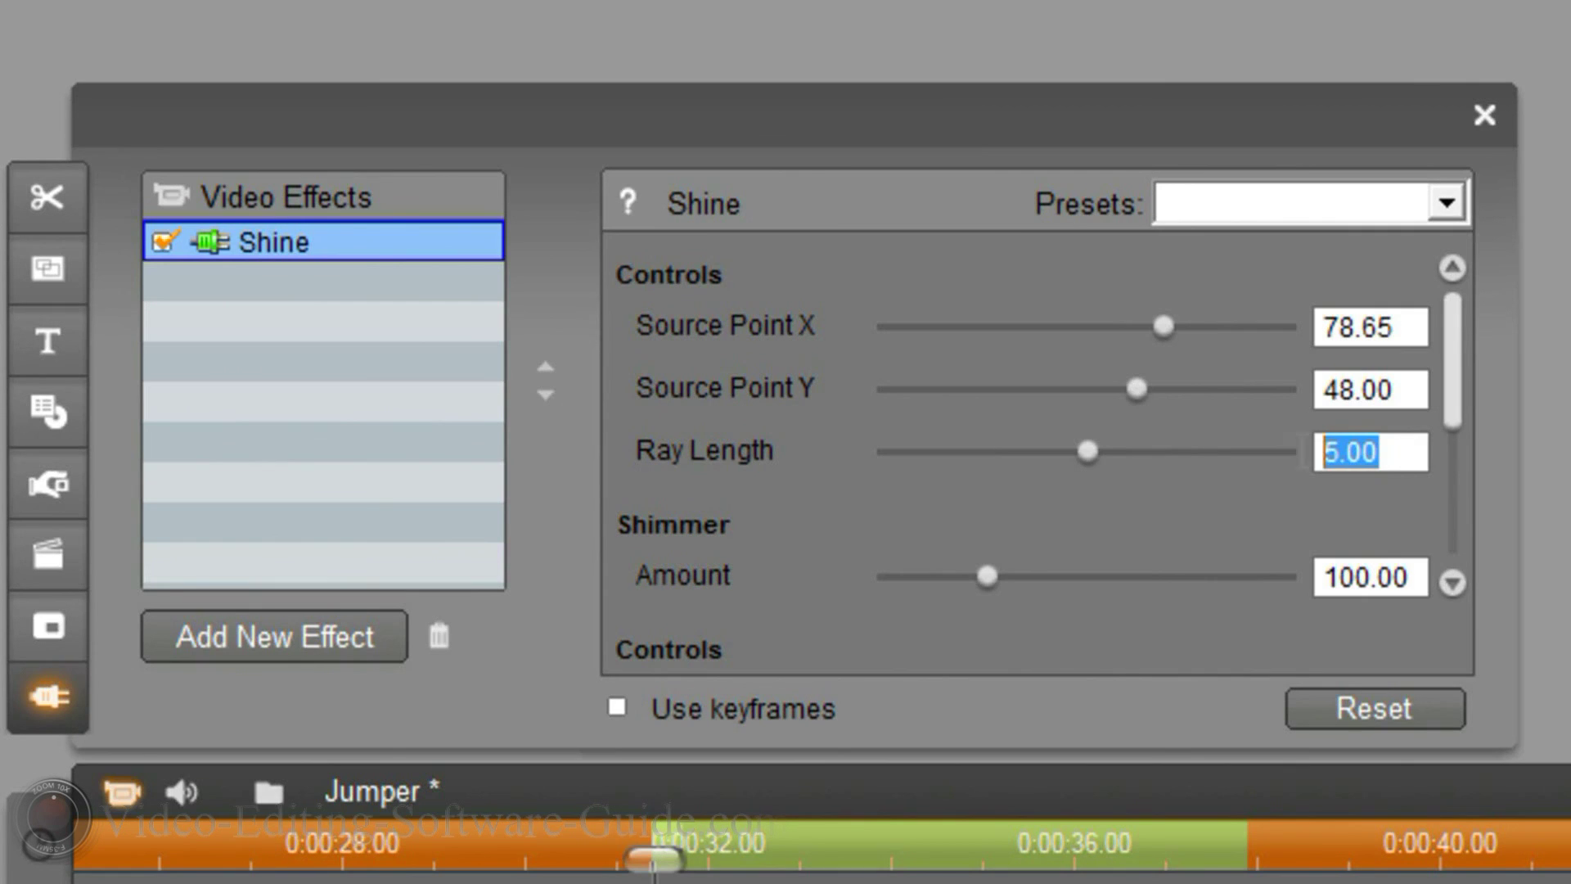
left_click(1389, 452)
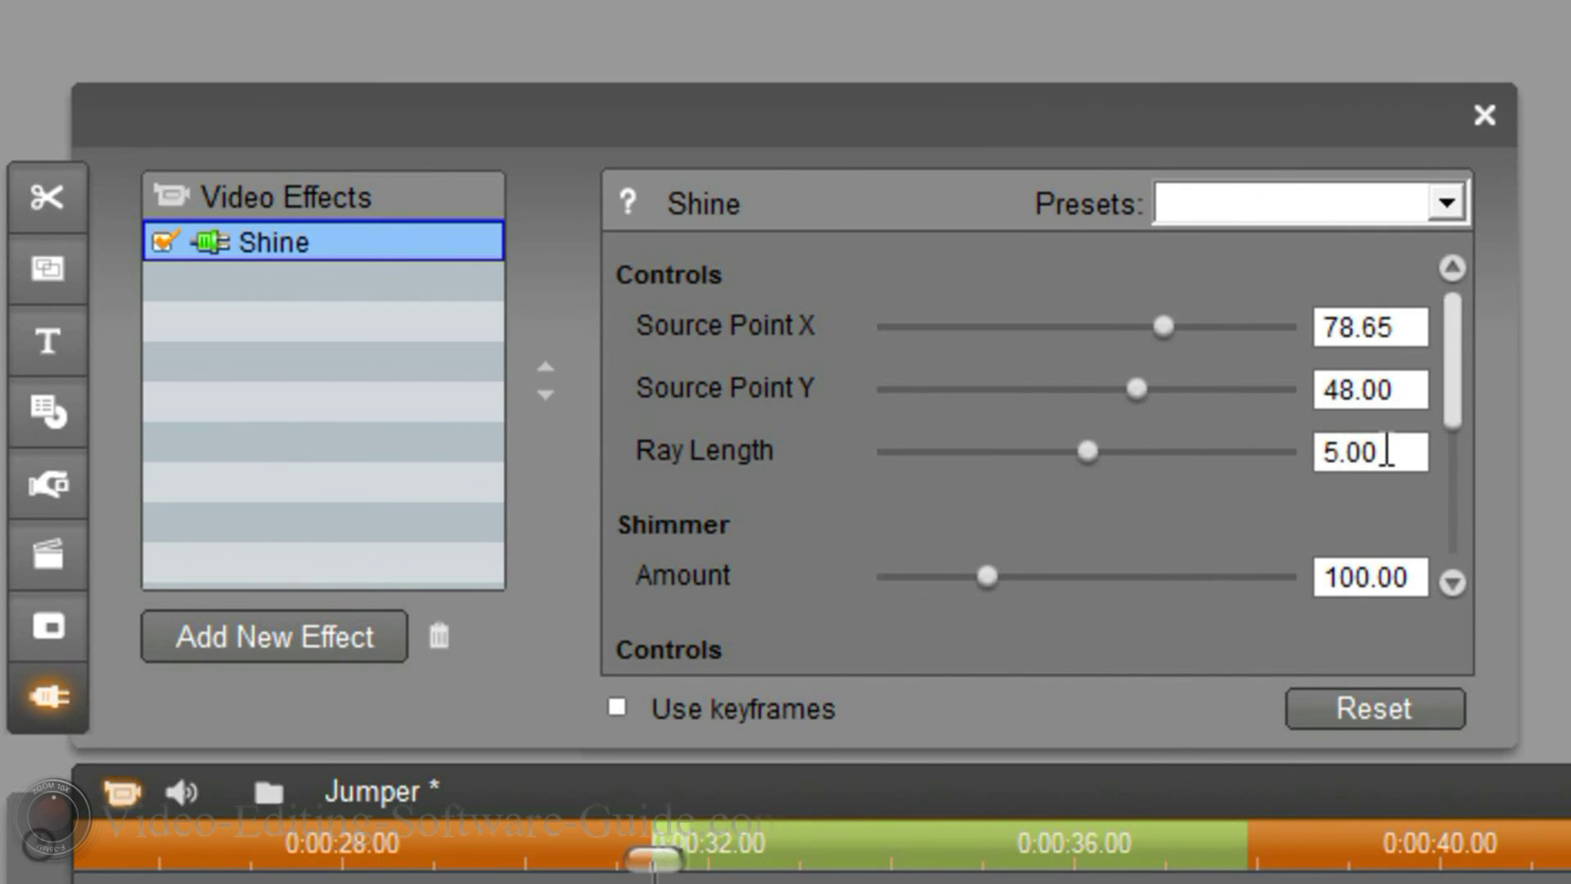
left_click_drag(1389, 452, 1144, 475)
type("0.50")
key("Return")
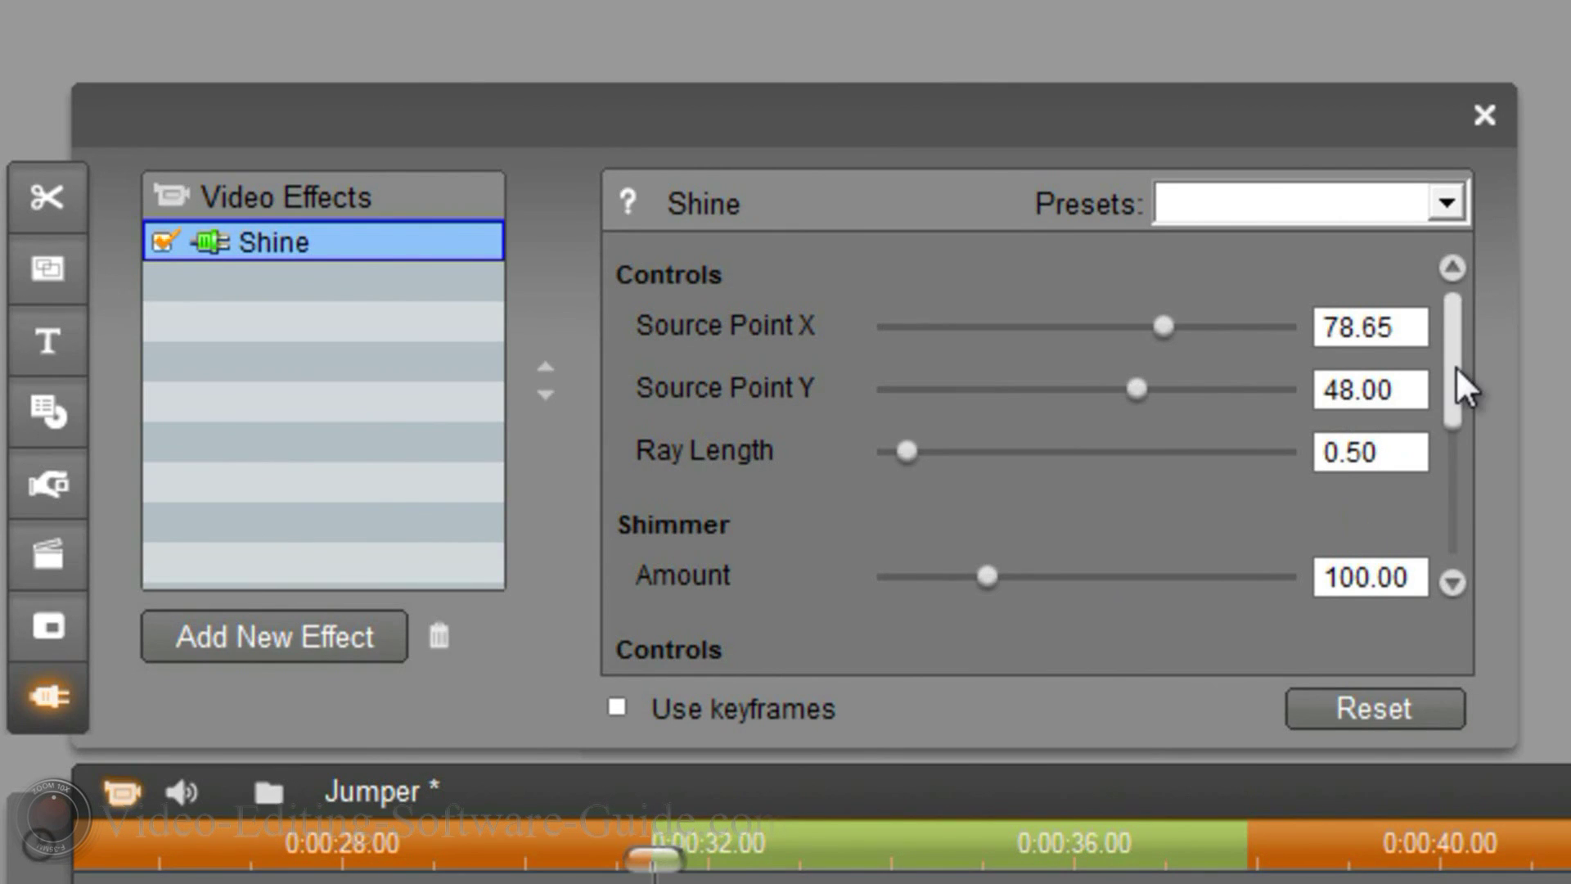
Set the Shimmer Amount to 31.46 and Boost Light to 0.22
scroll(1456, 365, "down", 1)
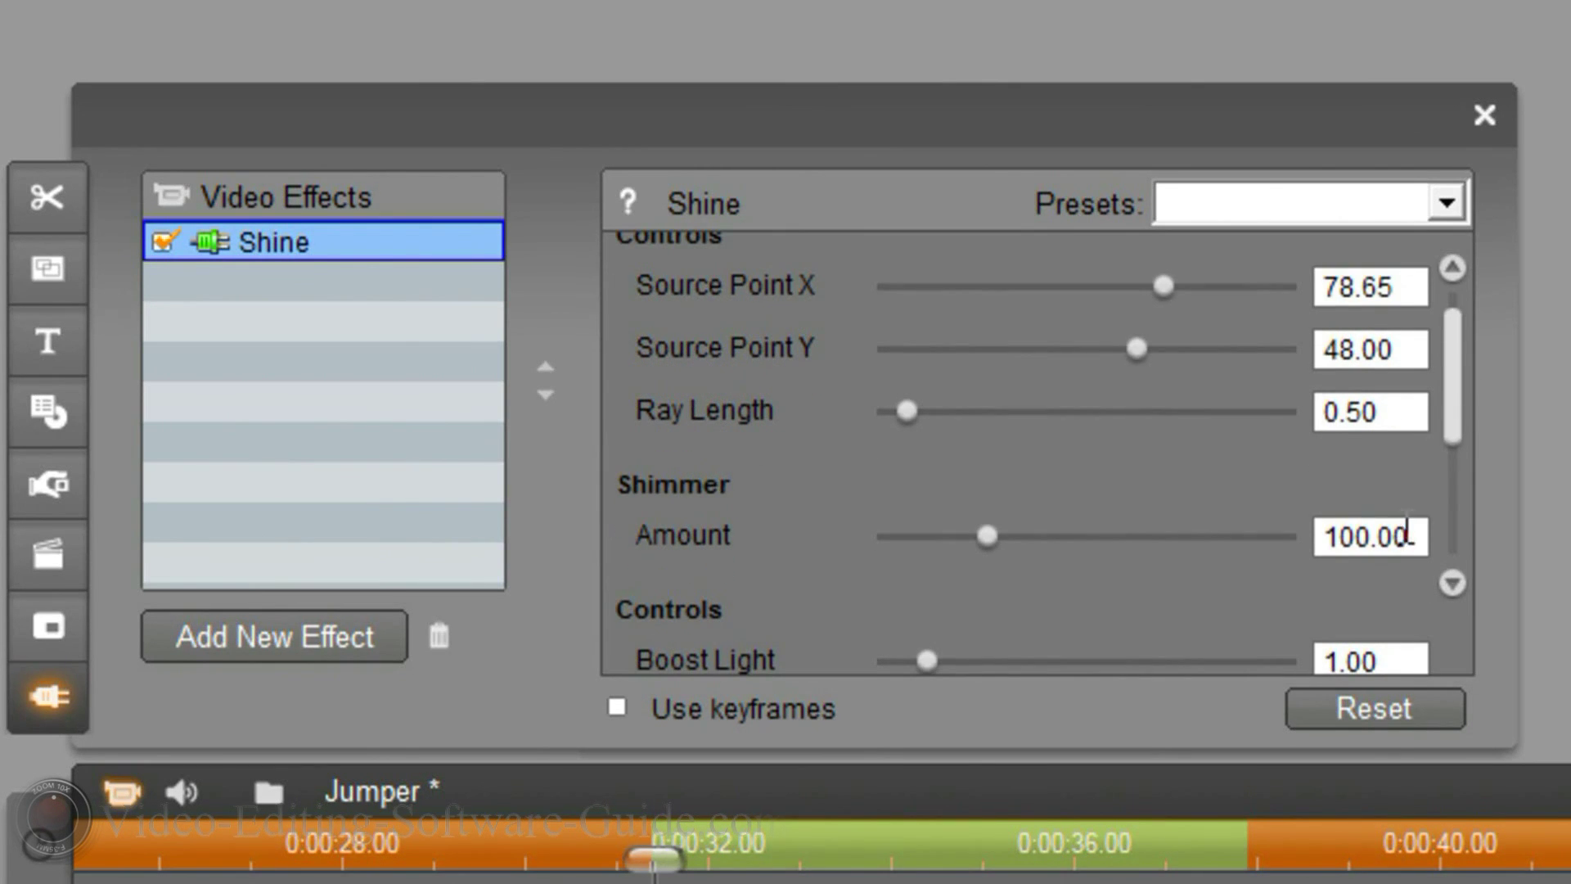
left_click_drag(1403, 531, 1221, 528)
type("31.46")
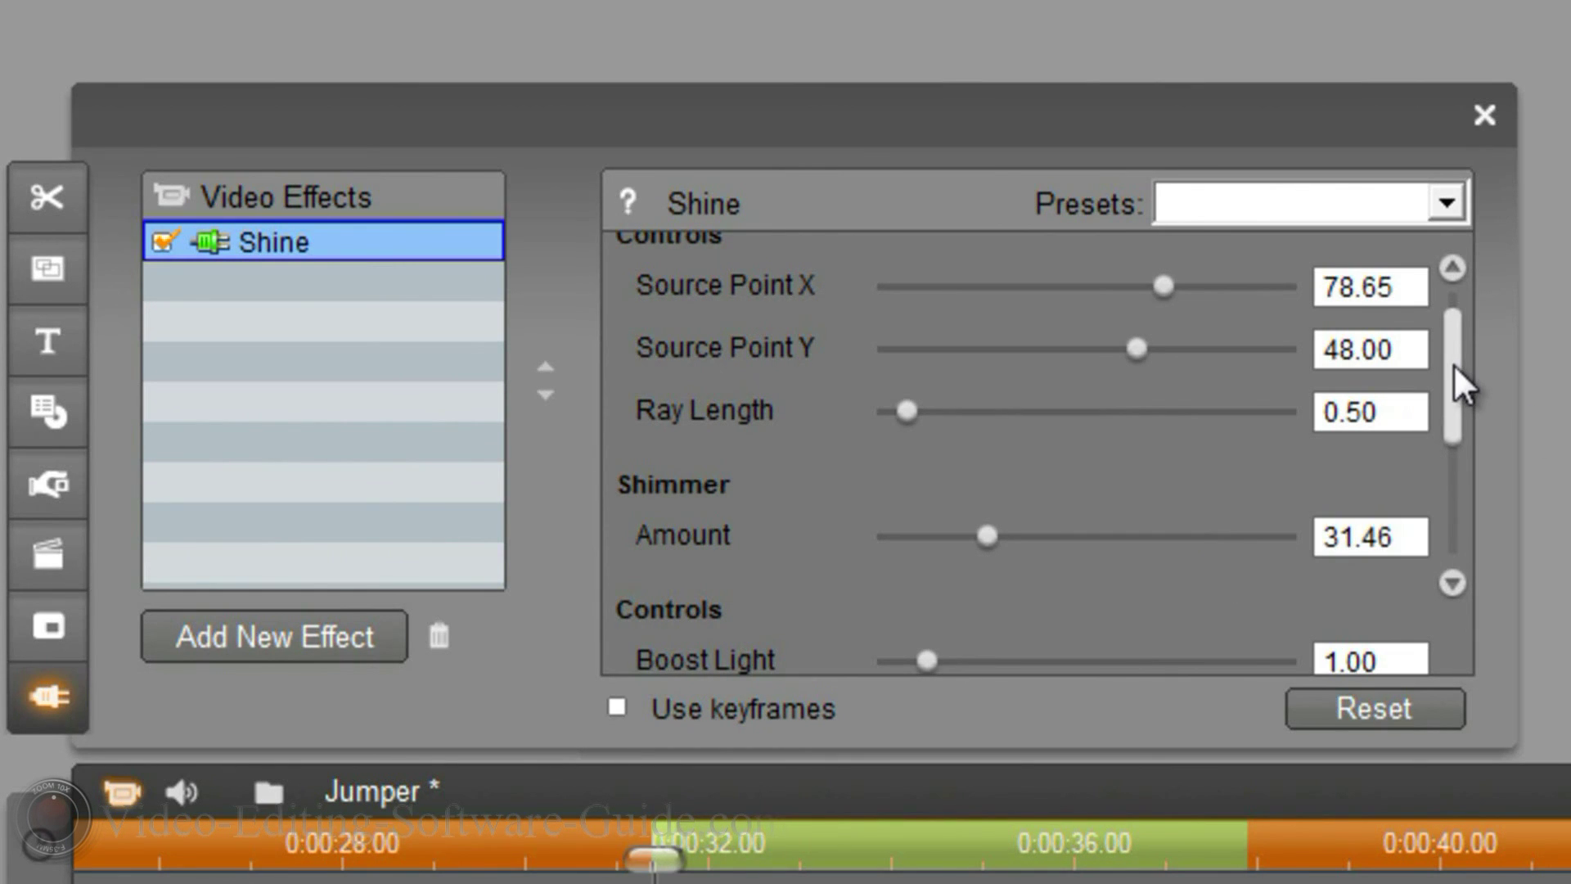
left_click_drag(1453, 364, 1462, 401)
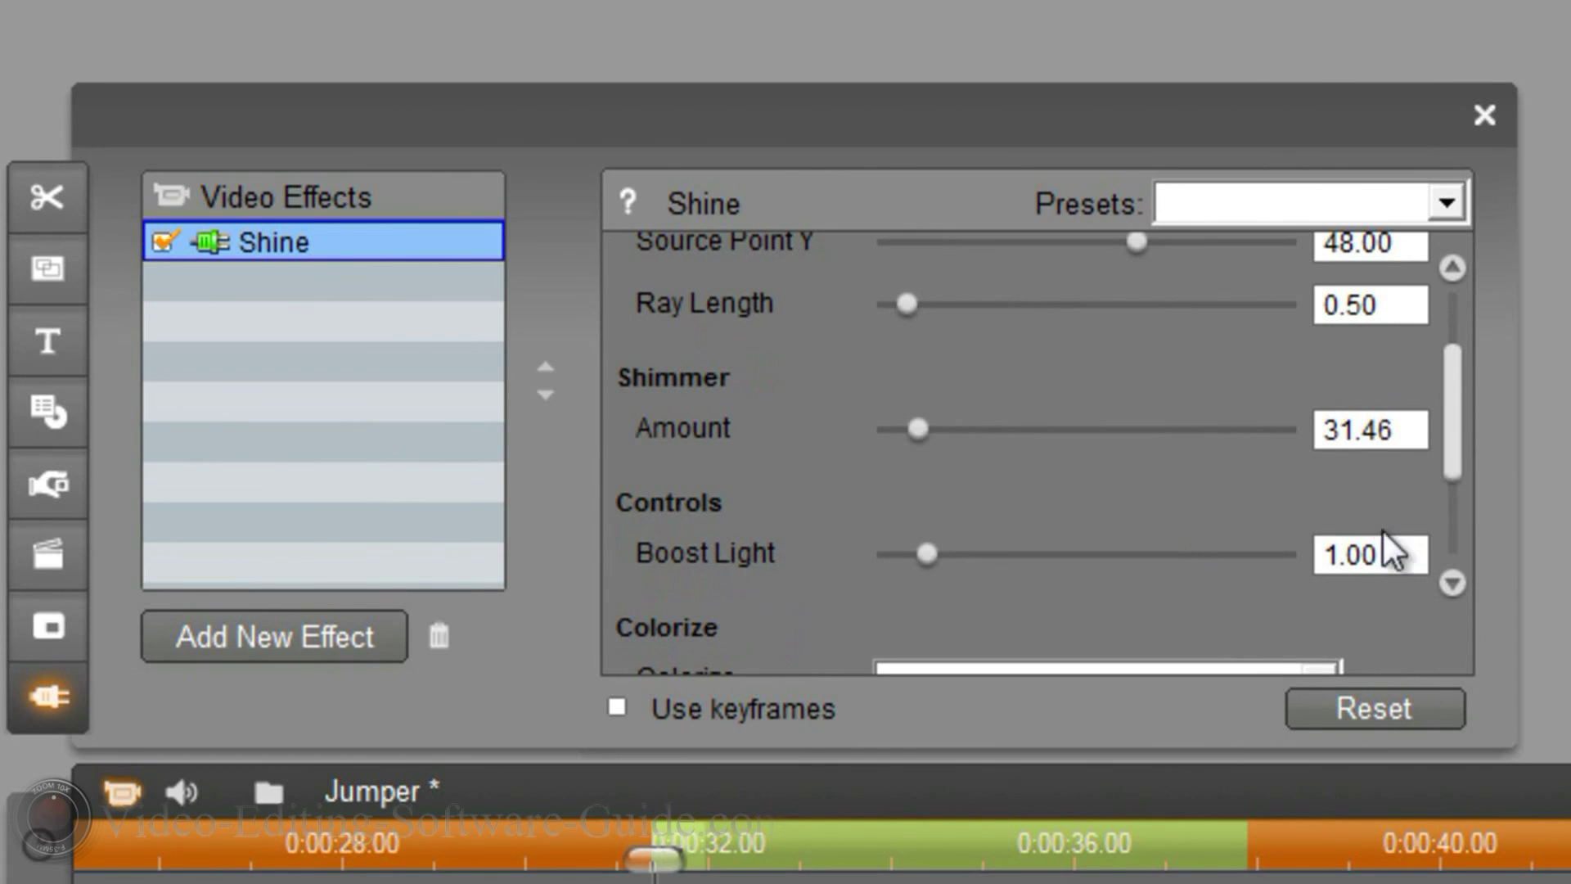
double_click(1365, 555)
type("0.22")
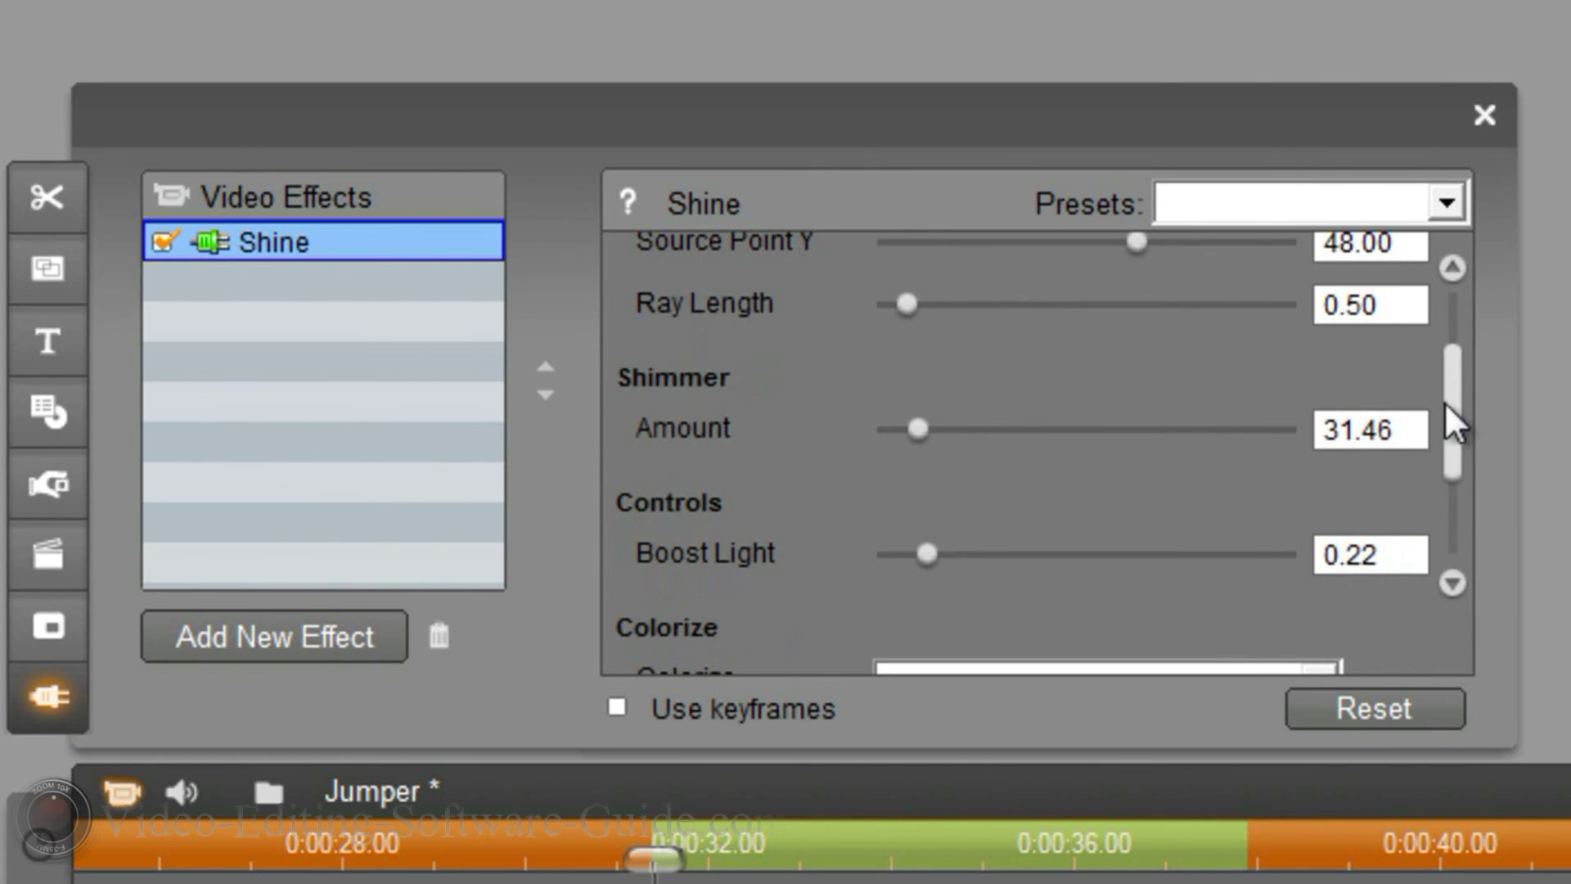
Set the Shine Opacity to 80.89
left_click_drag(1451, 388, 1462, 483)
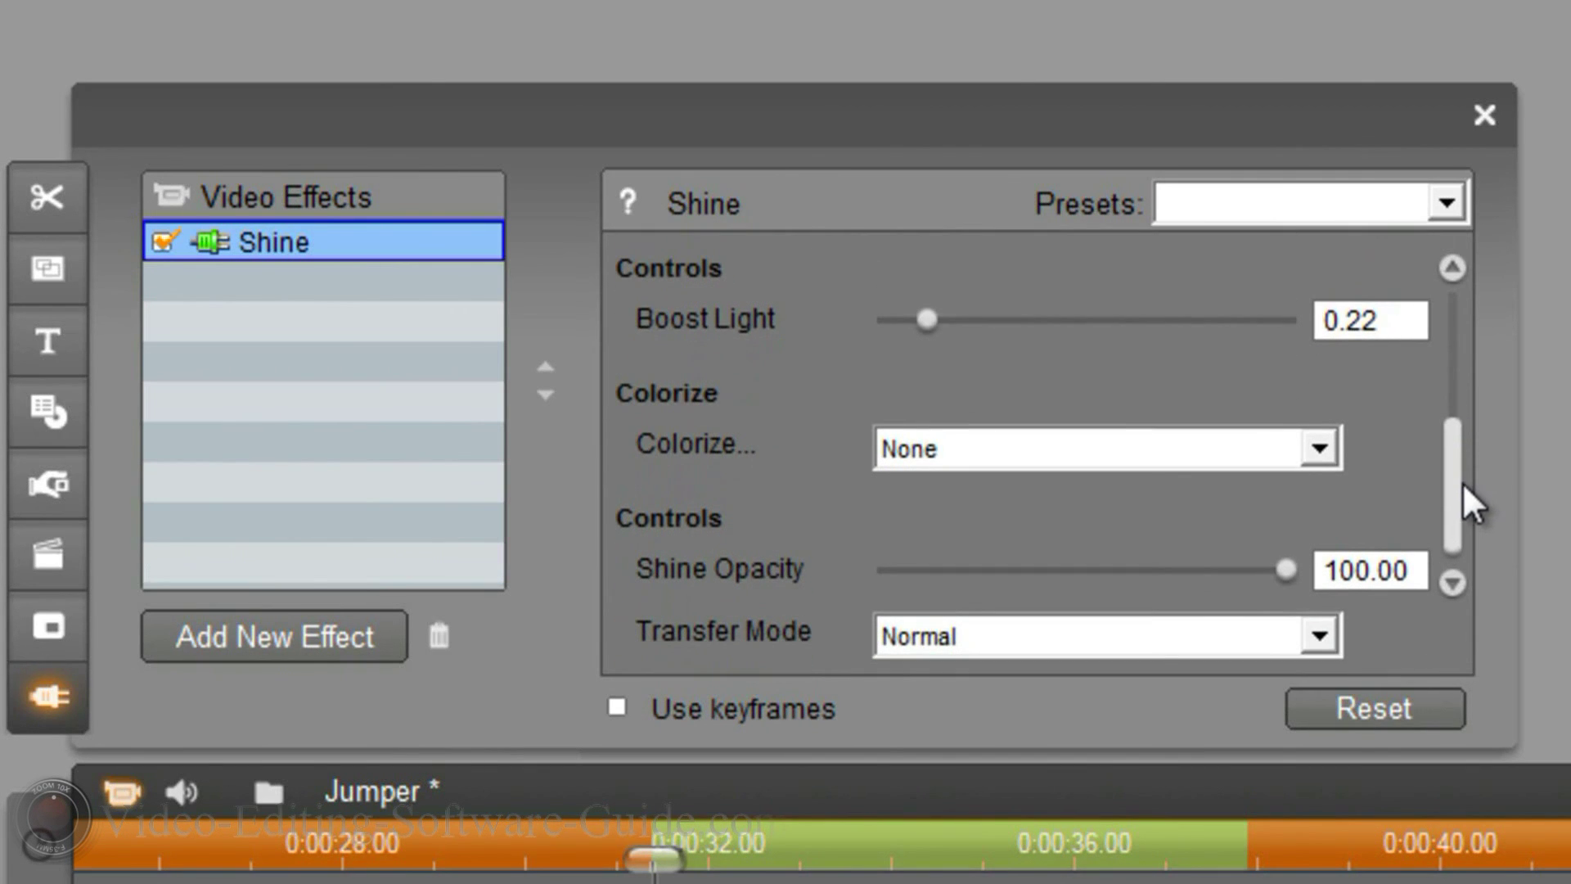
left_click(1412, 571)
double_click(1416, 570)
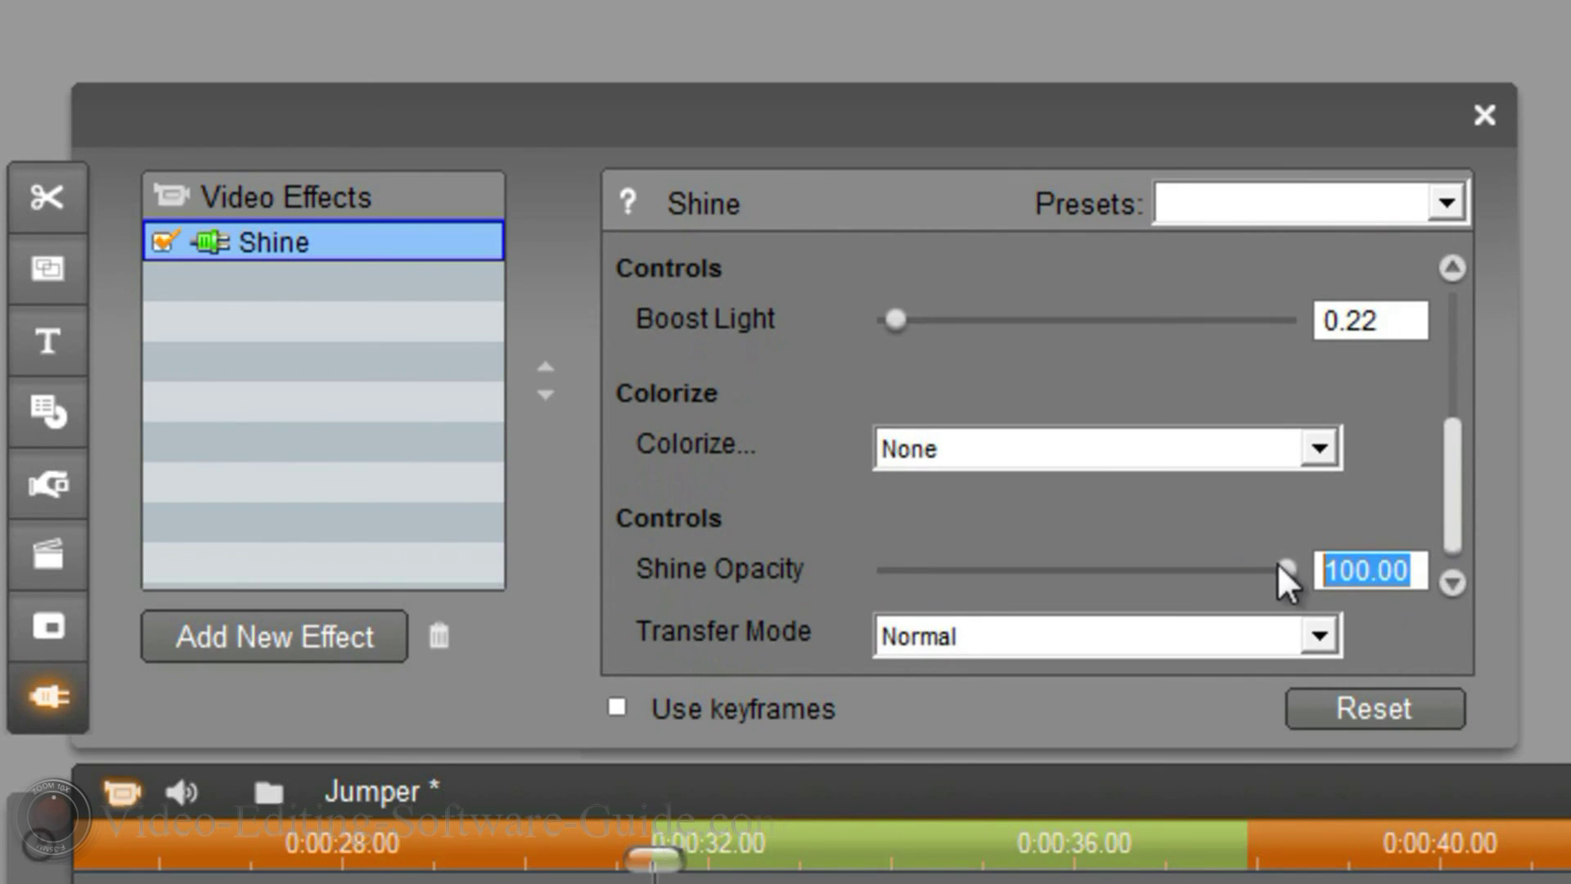
type("80.89")
key("Return")
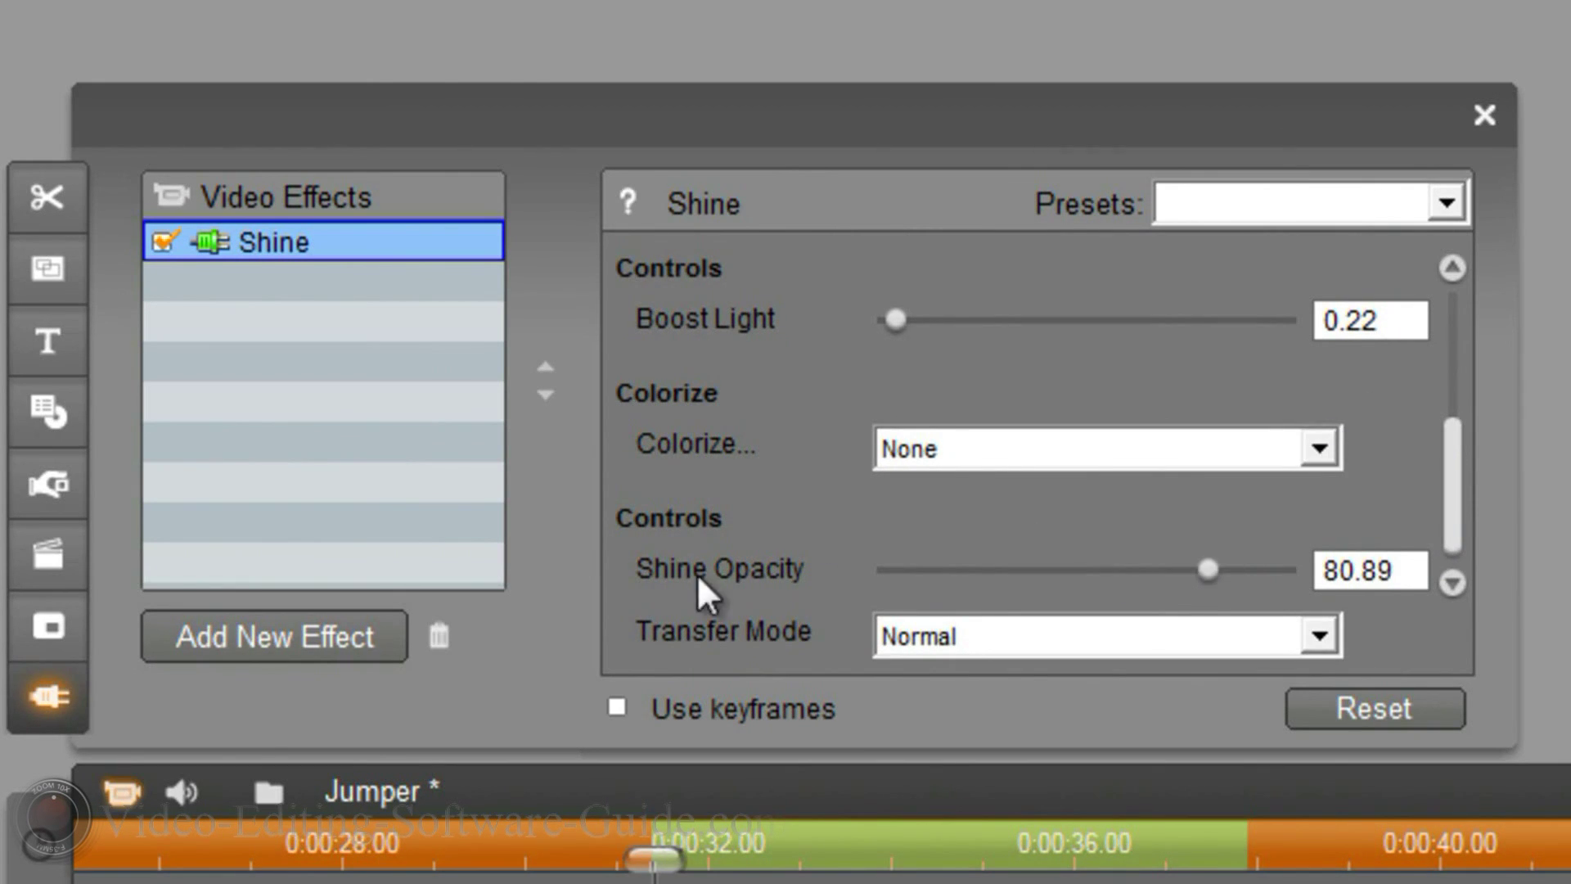
Enable keyframes for the Shine effect, check keyframe 2 at the clip's end and return to keyframe 1
left_click(618, 705)
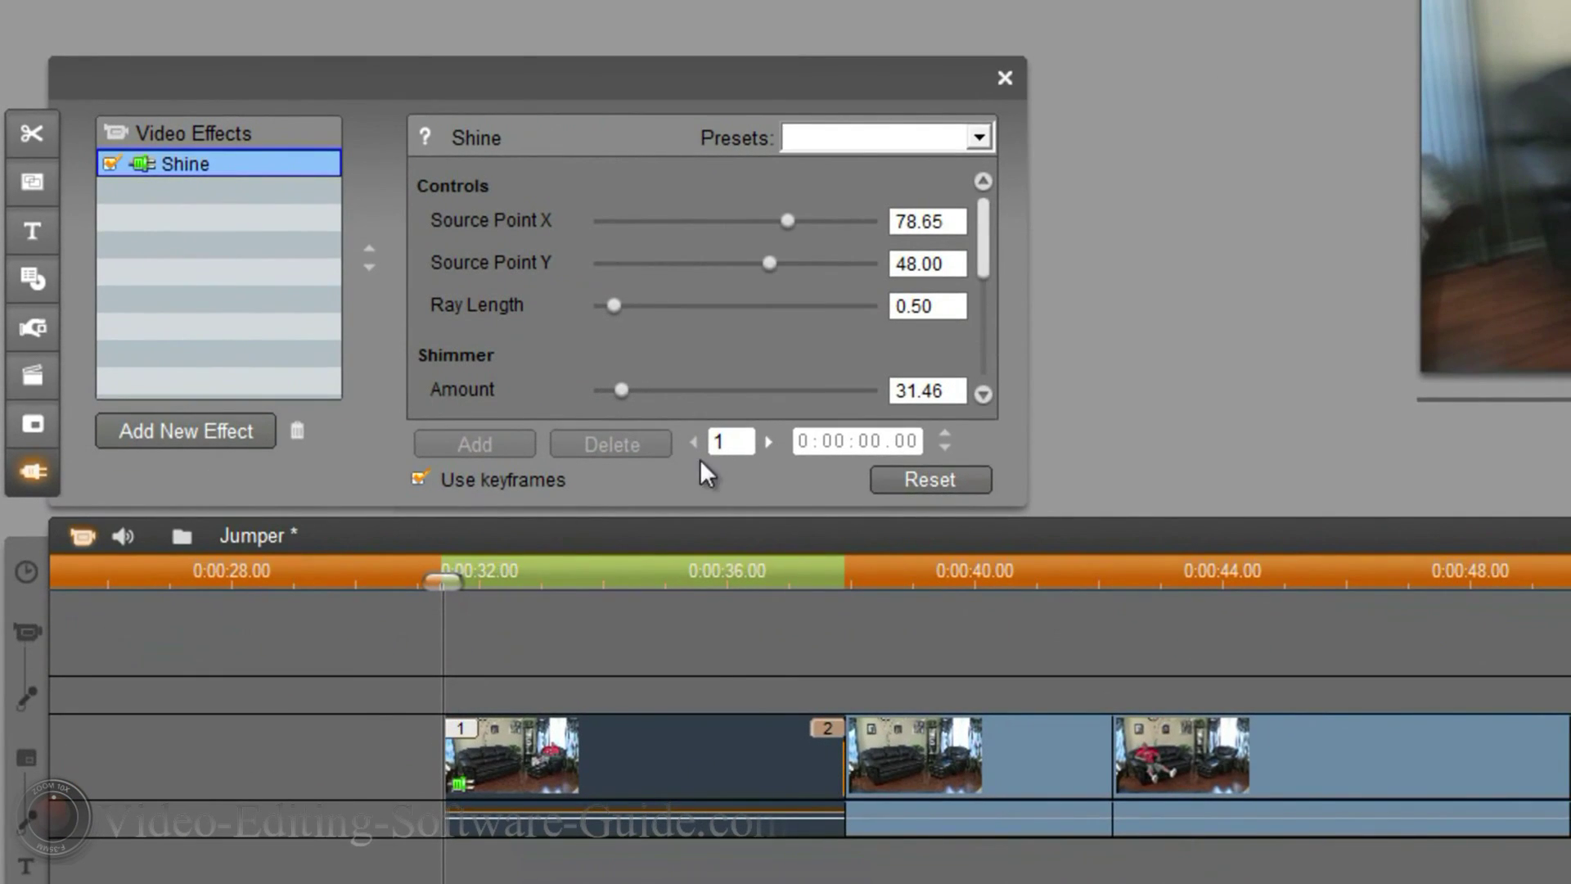
left_click(772, 440)
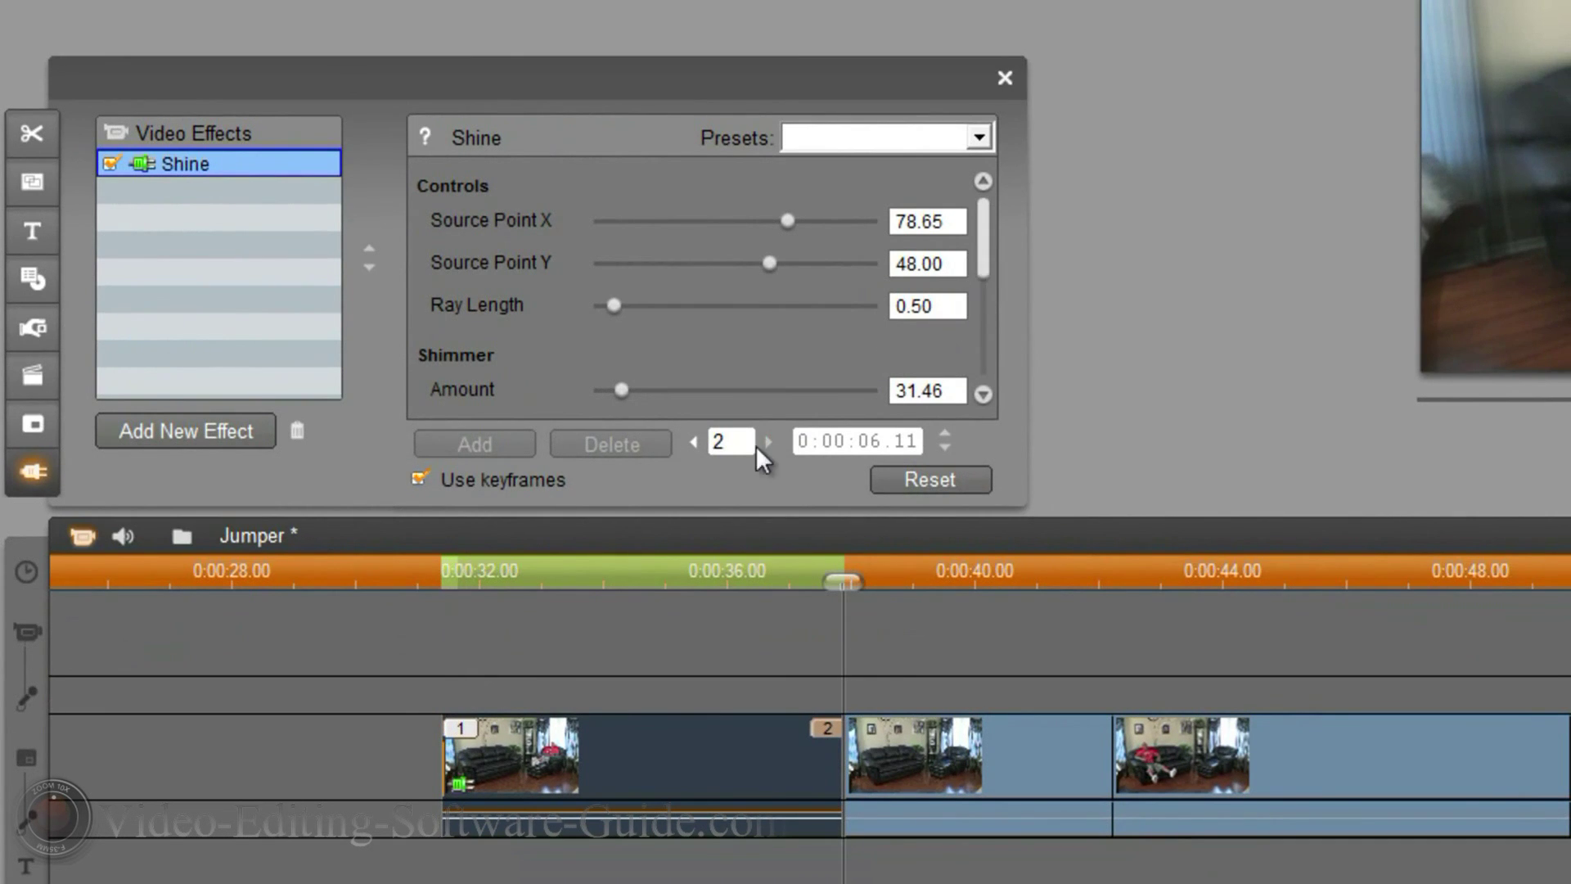
left_click(694, 440)
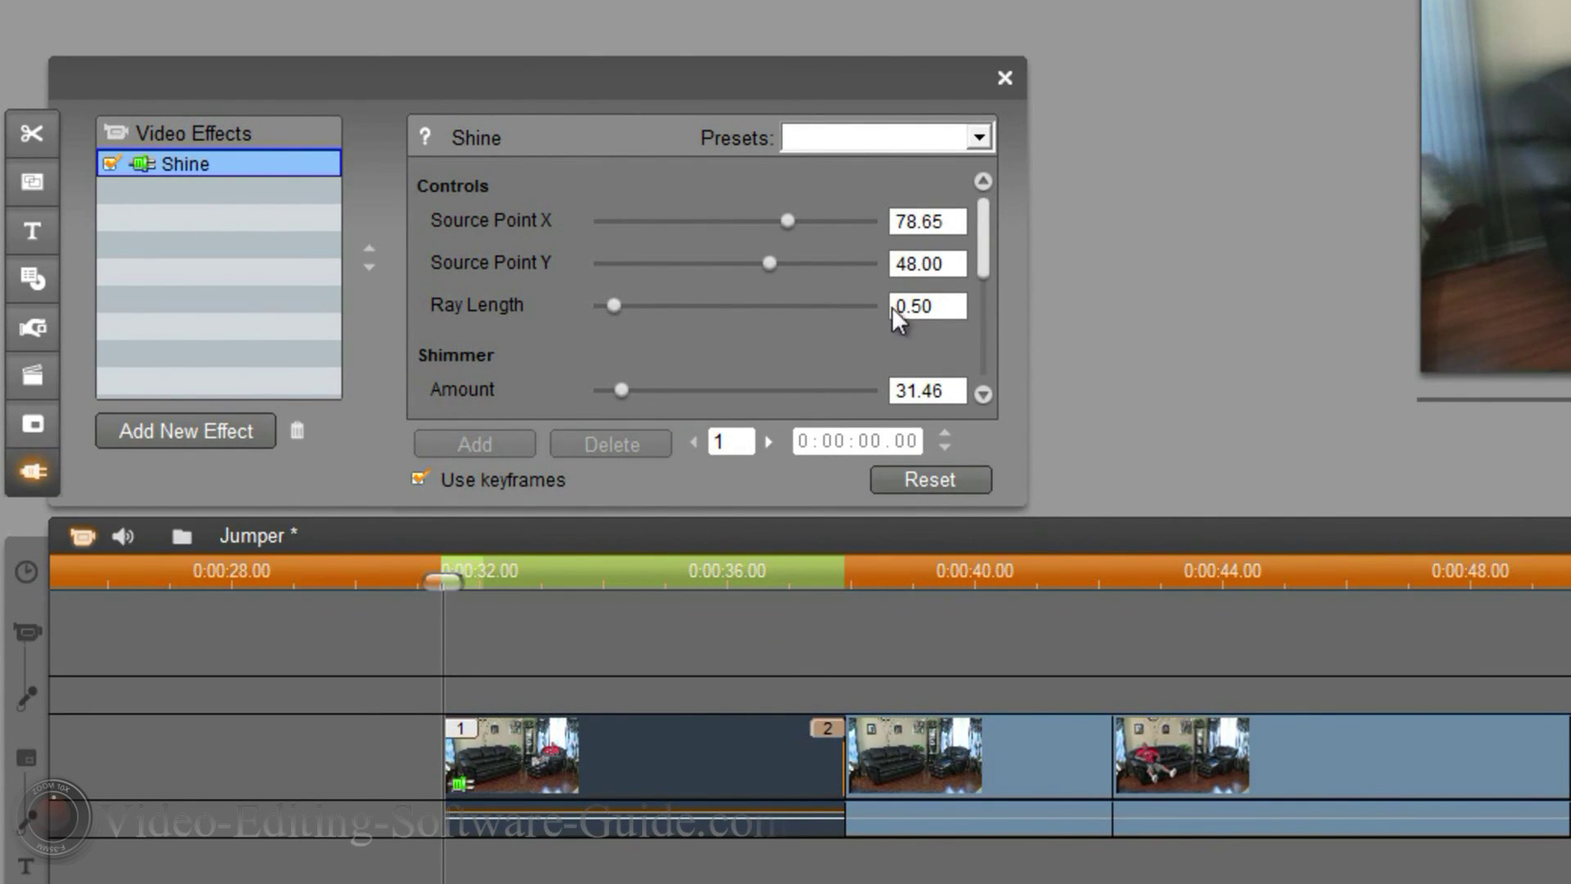
At keyframe 1, set Ray Length and Shimmer Amount to 0.00 and Boost Light to its minimum, and check the effect at keyframe 2
left_click_drag(616, 306, 522, 302)
left_click_drag(623, 390, 596, 389)
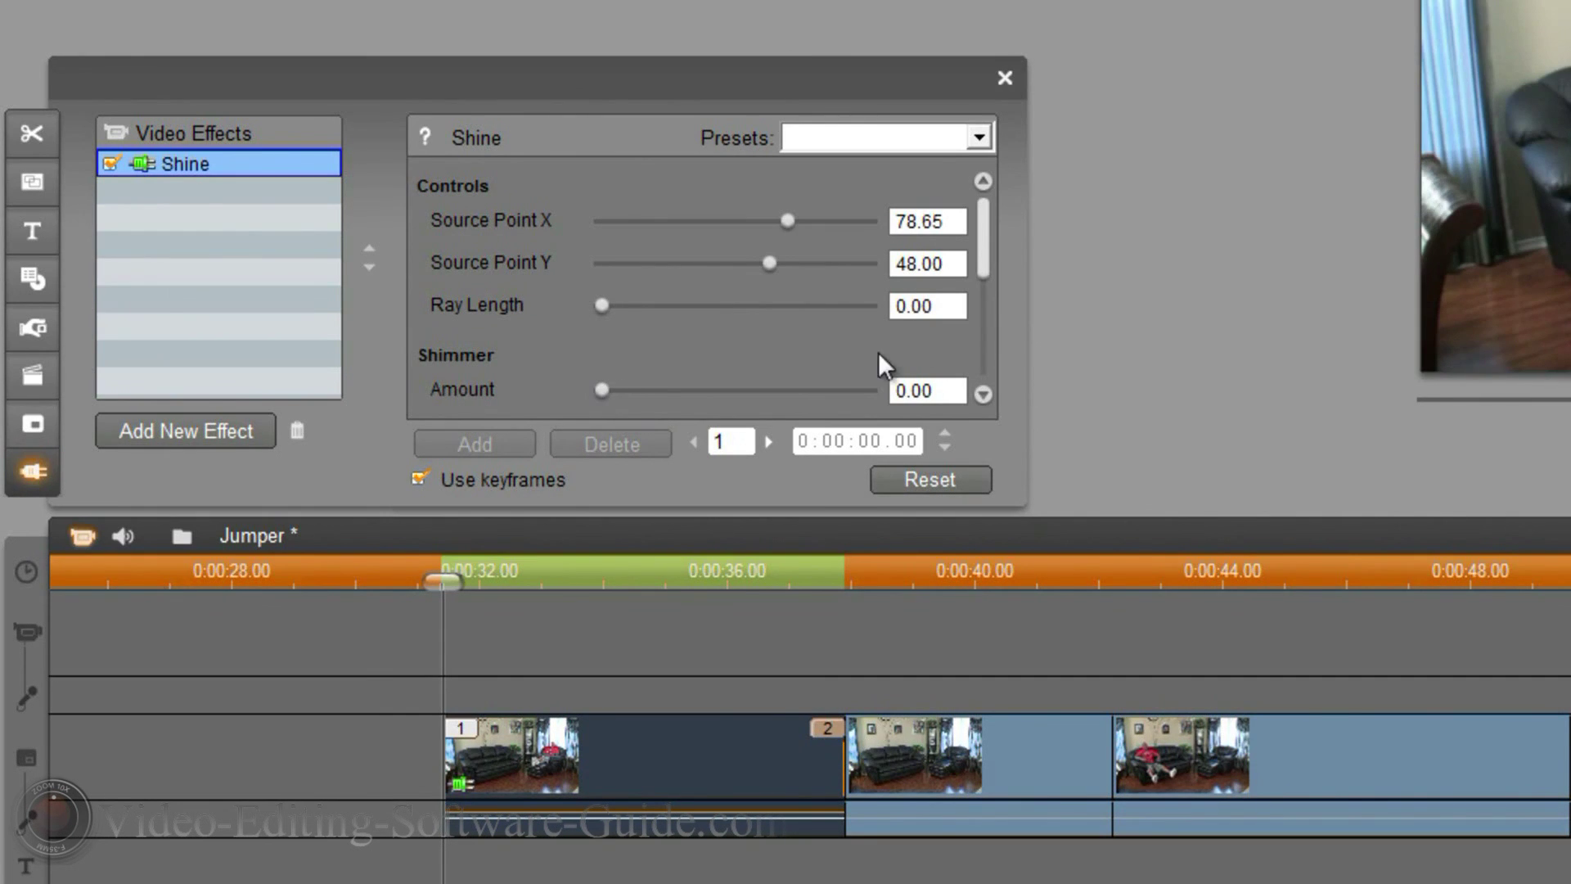
left_click_drag(982, 243, 985, 287)
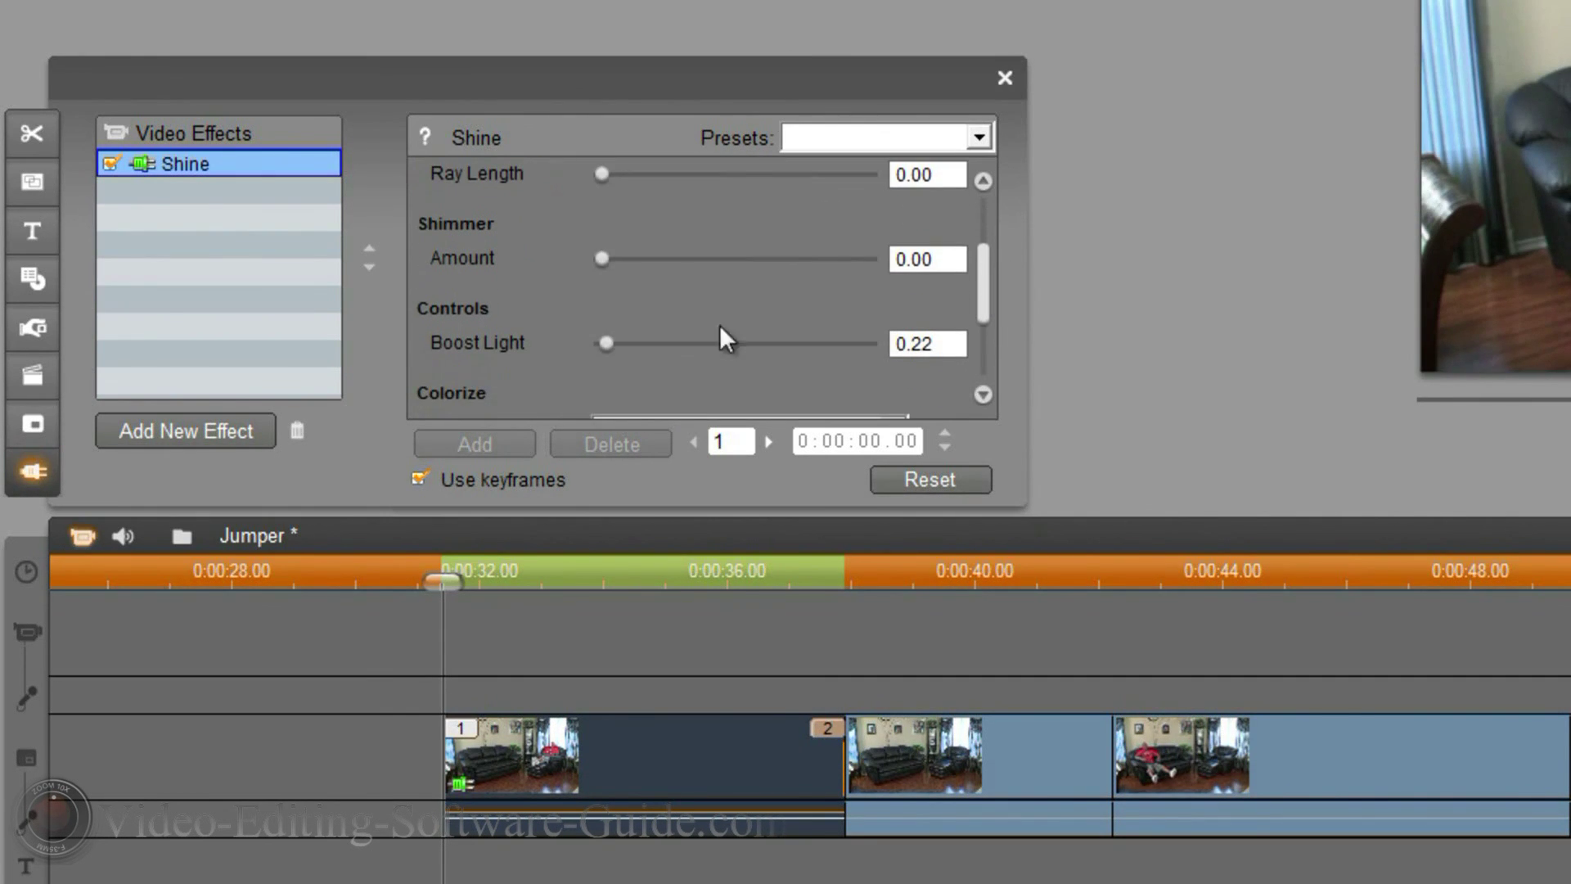
left_click_drag(607, 342, 543, 350)
left_click_drag(975, 300, 983, 230)
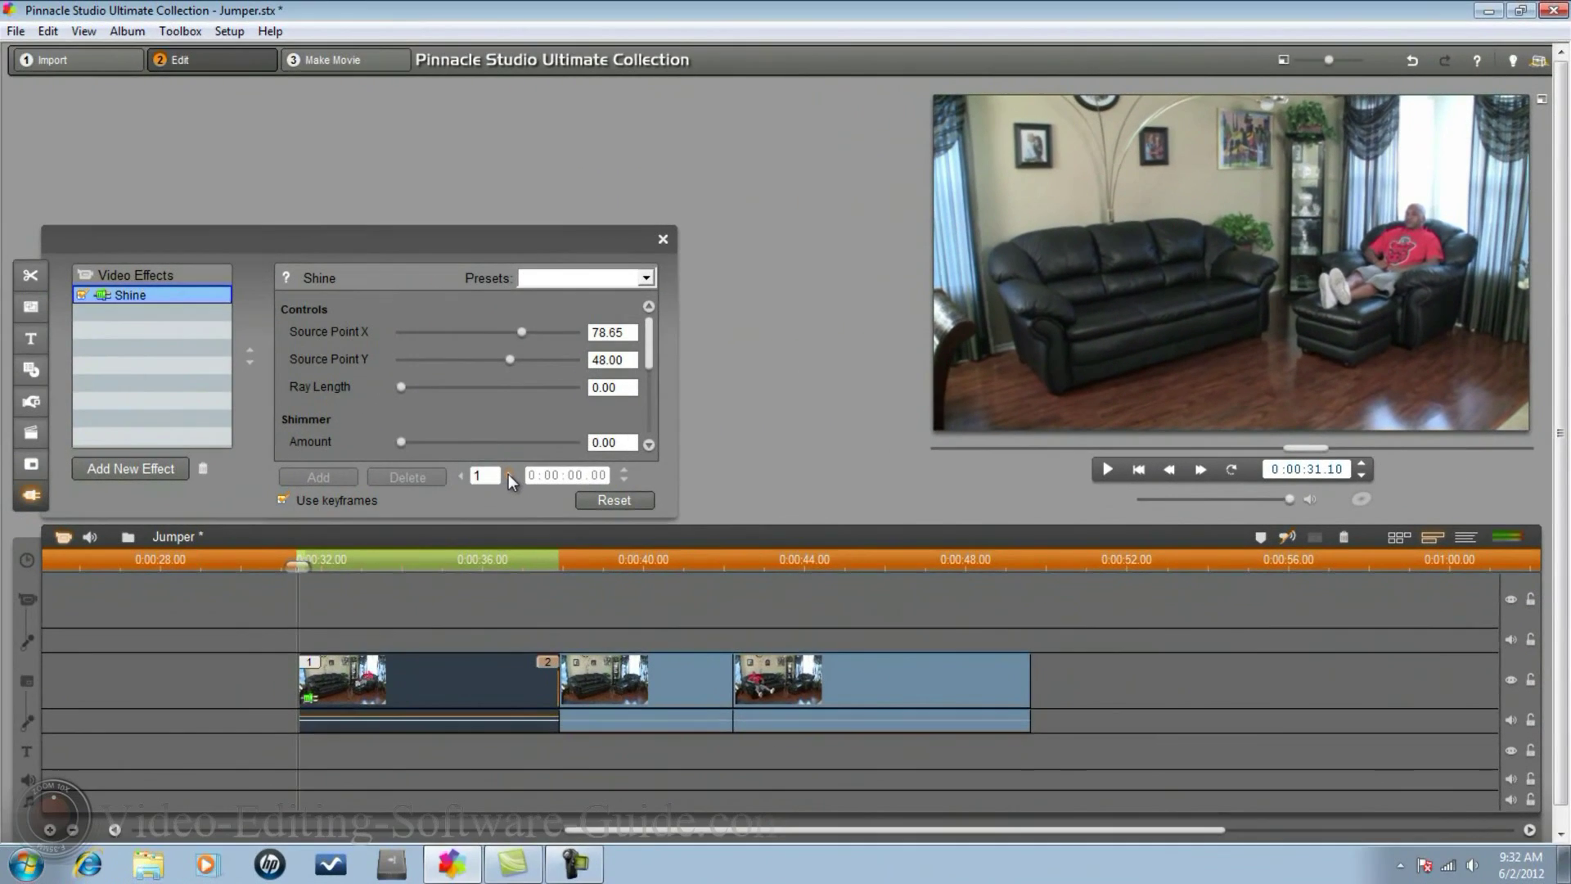
left_click(509, 476)
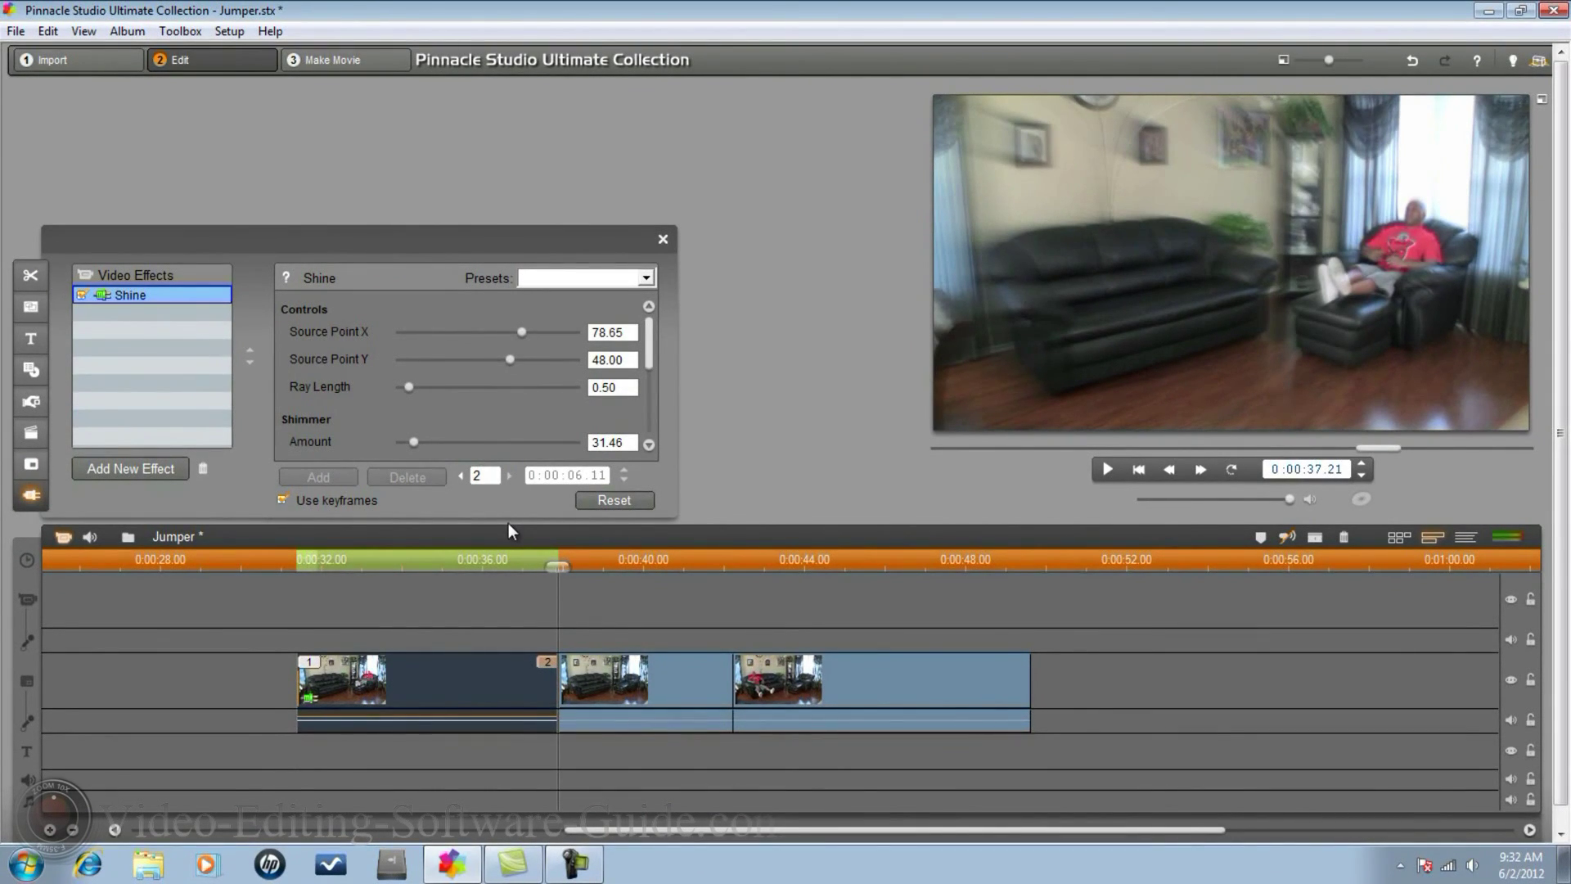
Add a Shine keyframe seven frames before the armchair clip's end, at 0:00:06.04, with Ray Length and Shimmer Amount at 0.00
key("Left")
key("Left")
key("Left")
key("Left")
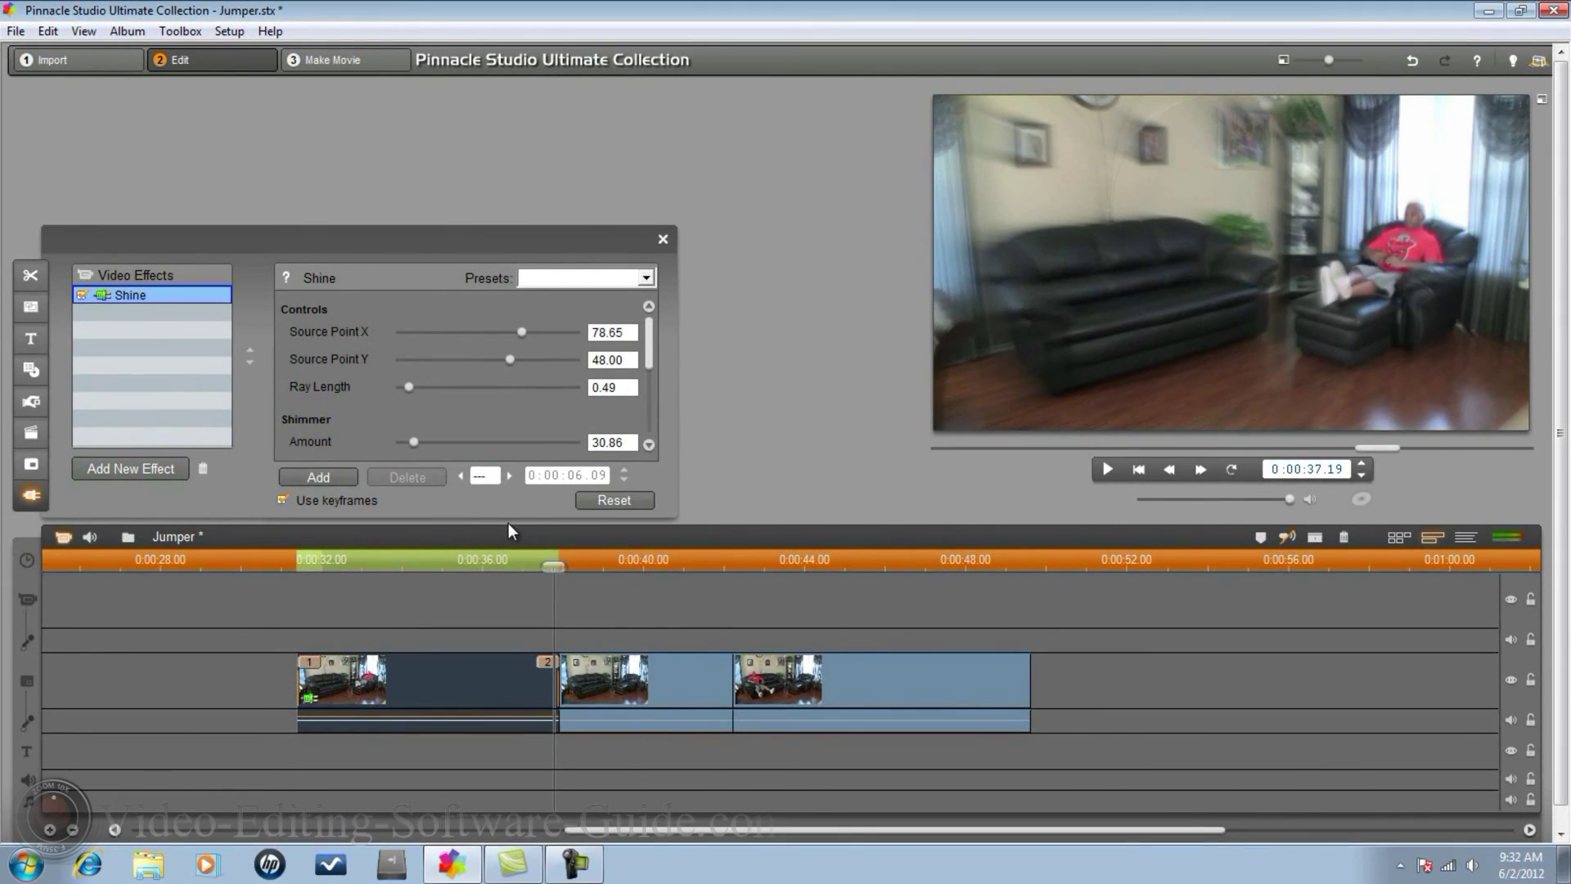
key("Left")
key("Left")
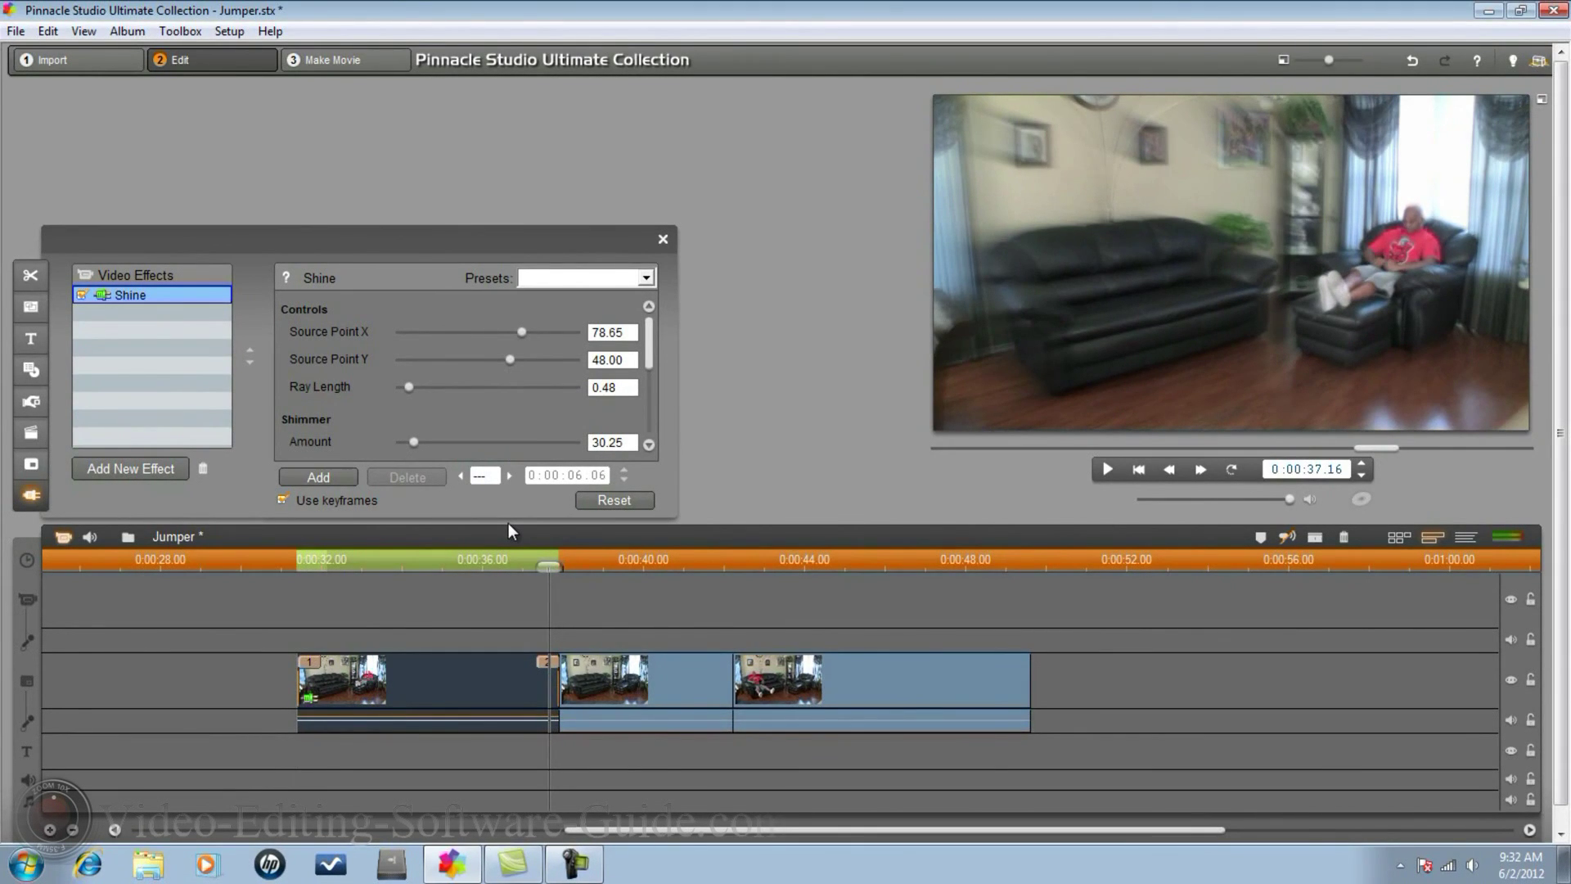
key("Left")
left_click(332, 475)
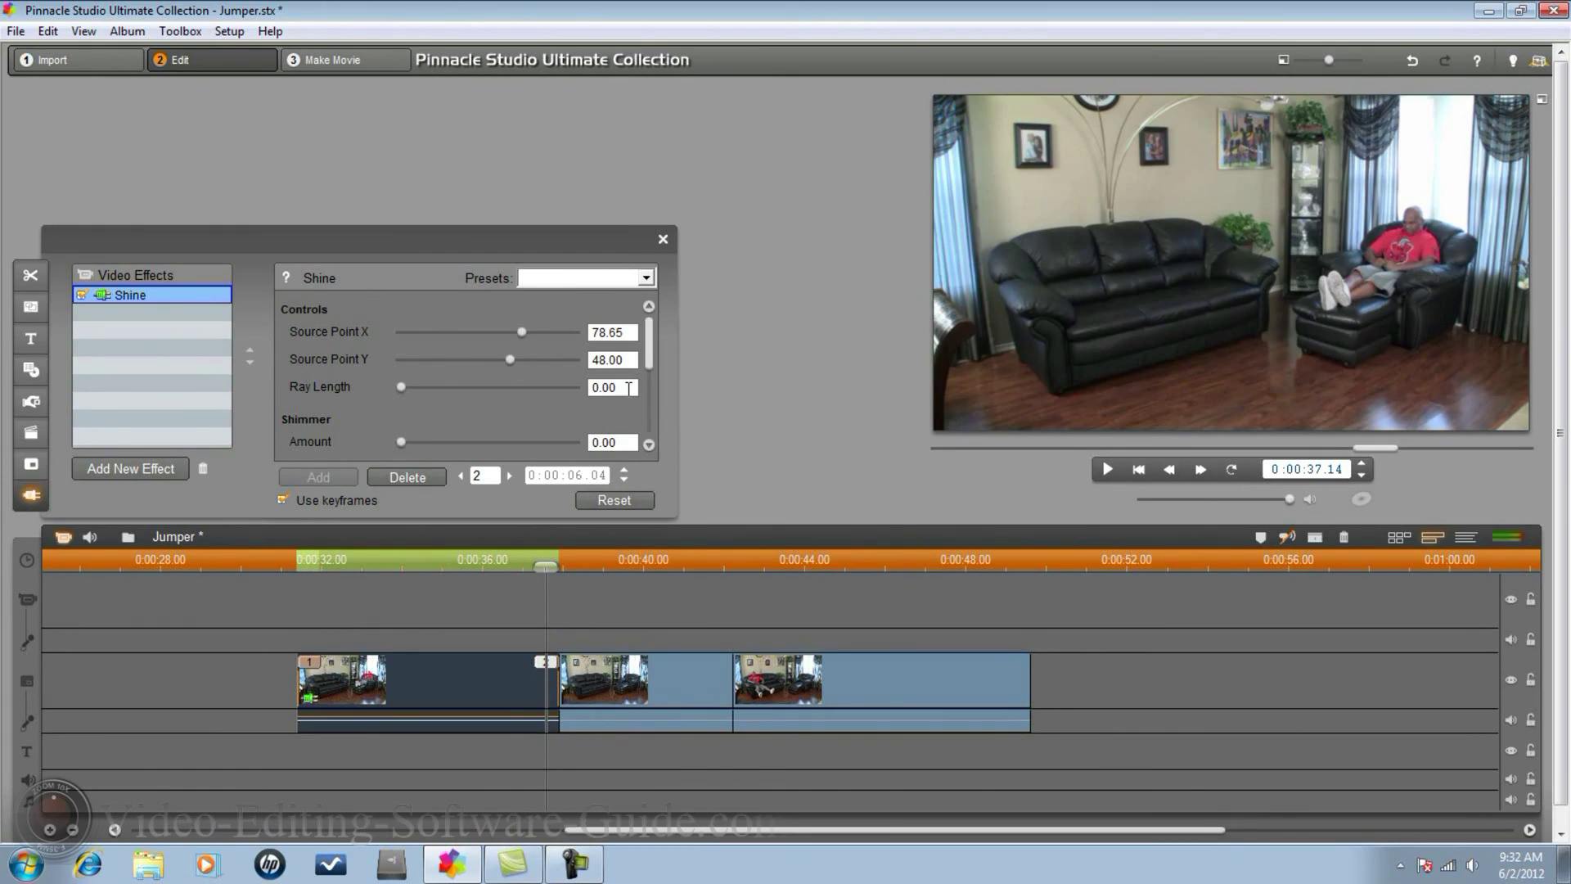
Add another Shine keyframe seven frames earlier, at 0:00:05.21, keeping Ray Length and Shimmer Amount at 0.00
key("Left")
key("Left")
key("Left")
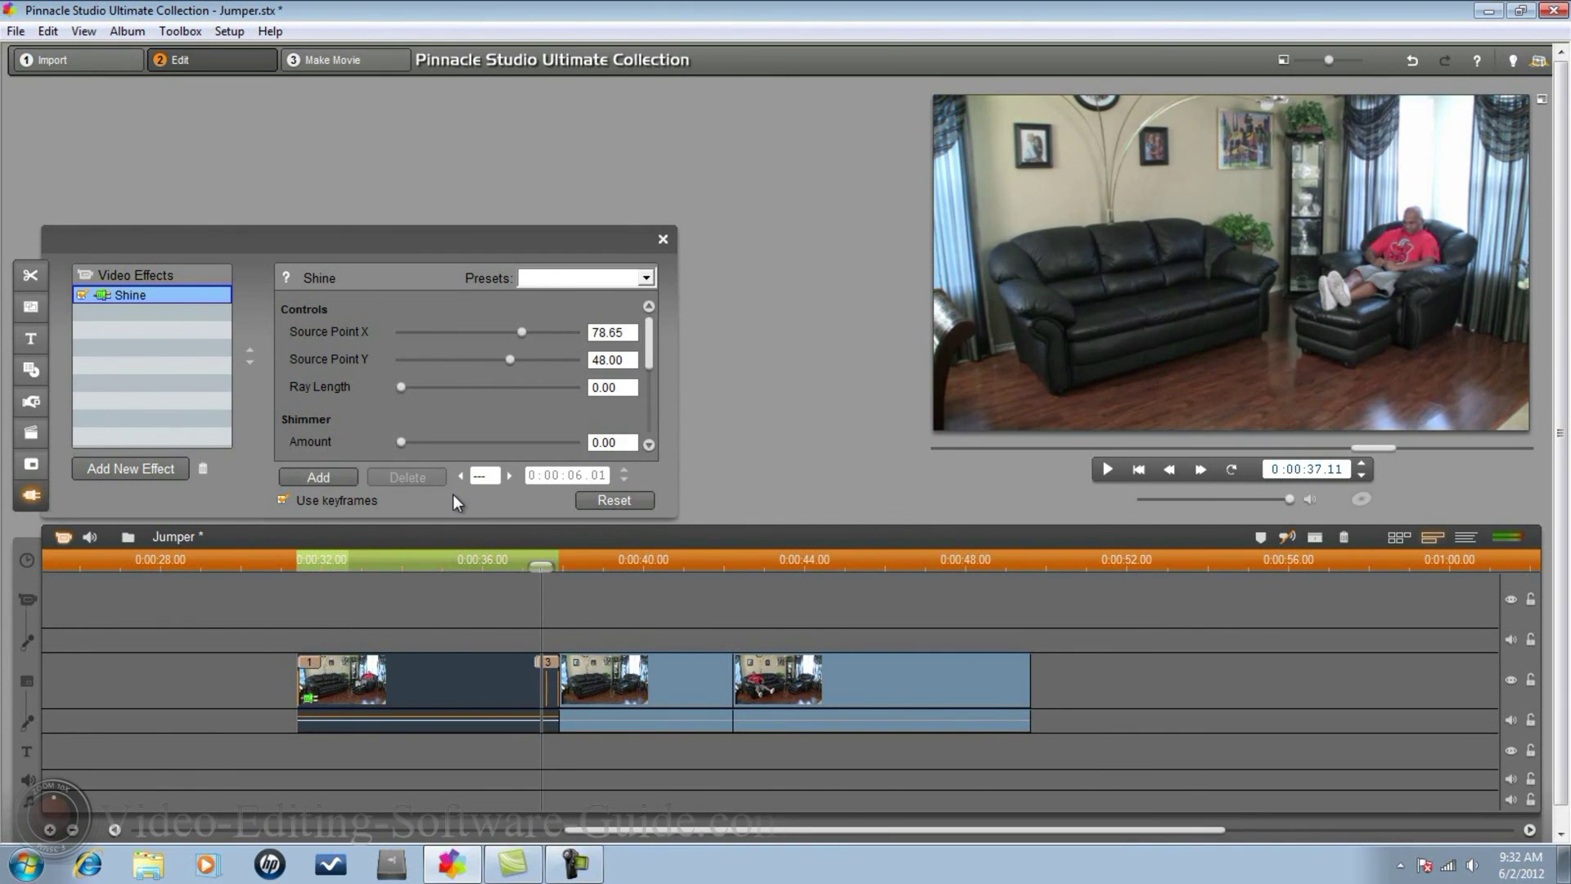
key("Left")
key("Left")
key("Left")
key("Left")
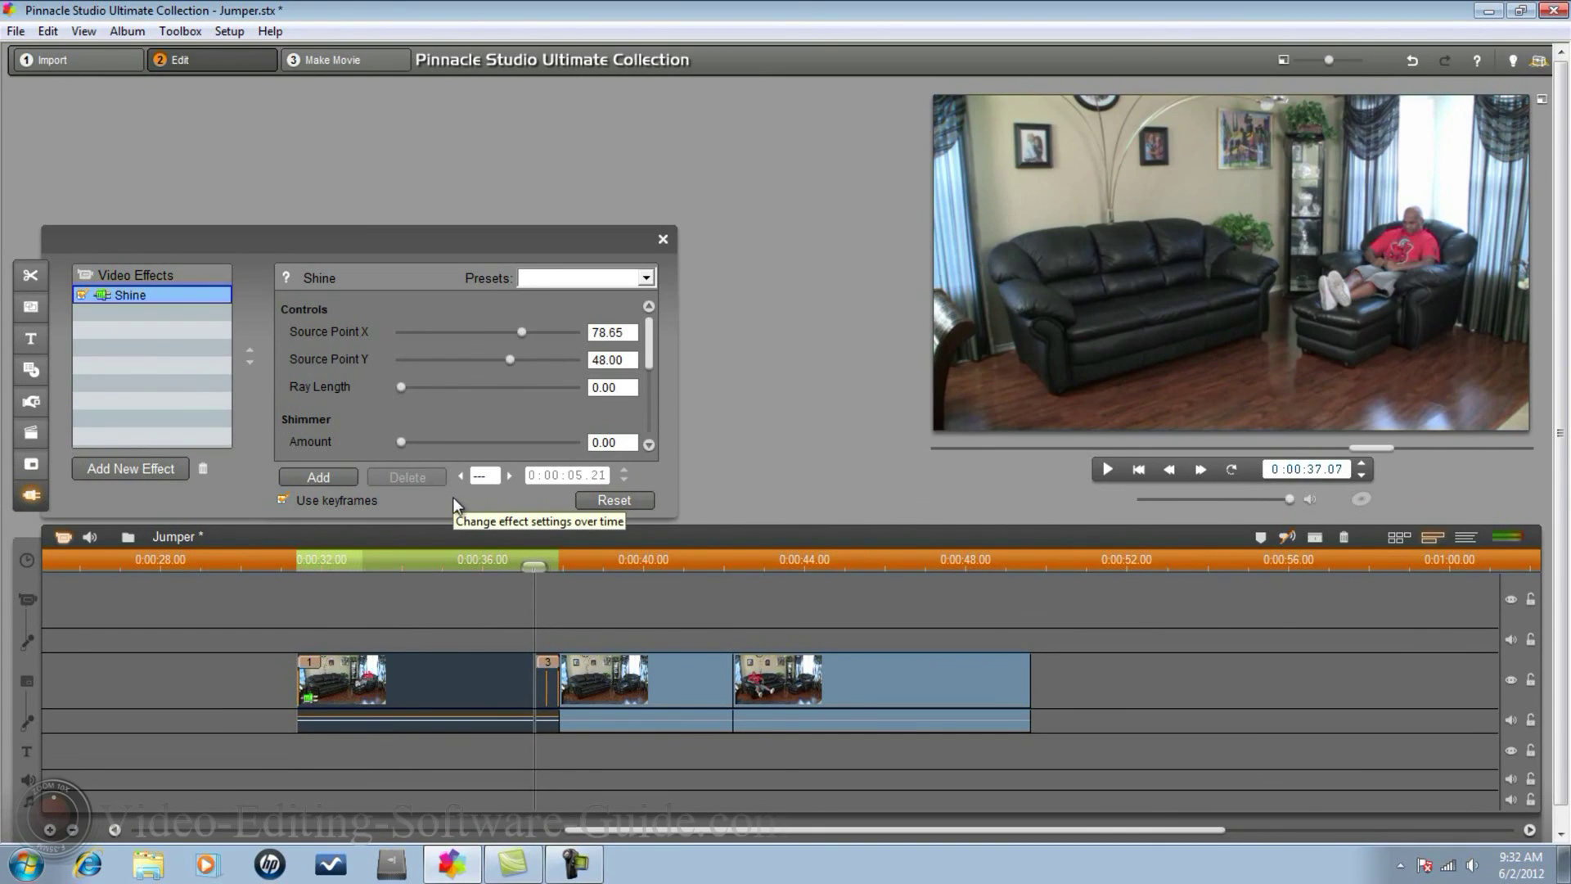
left_click(317, 478)
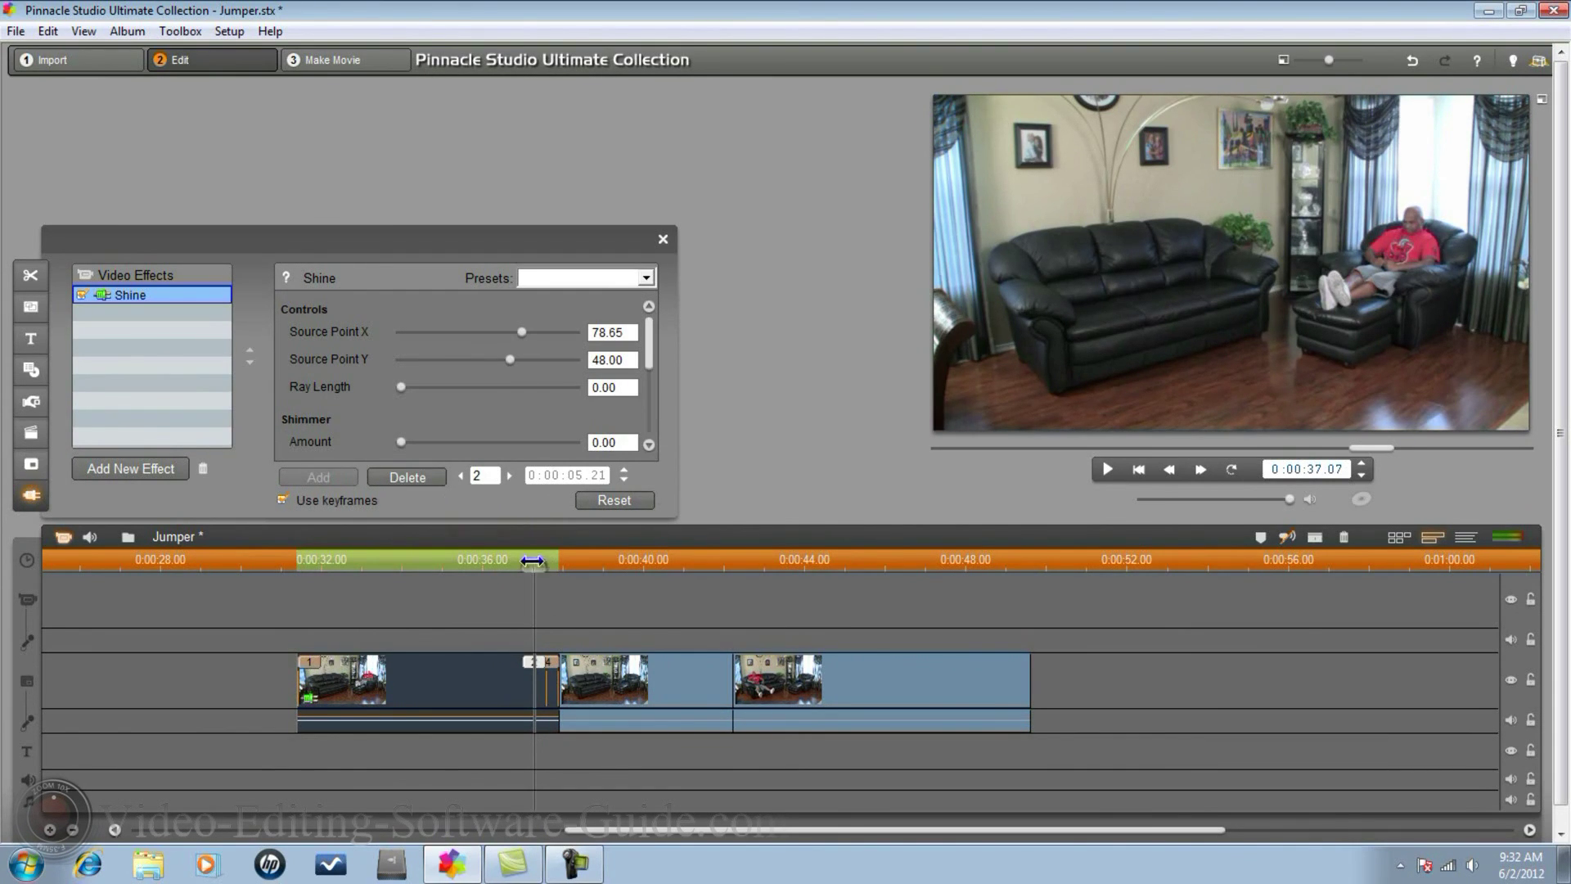
Go to keyframe 3 and set Ray Length to 0.50 and Shimmer Amount to 31.46
mouse_move(533, 562)
left_mouse_down()
mouse_move(496, 572)
mouse_move(526, 573)
left_mouse_up()
left_click(511, 475)
left_click(509, 474)
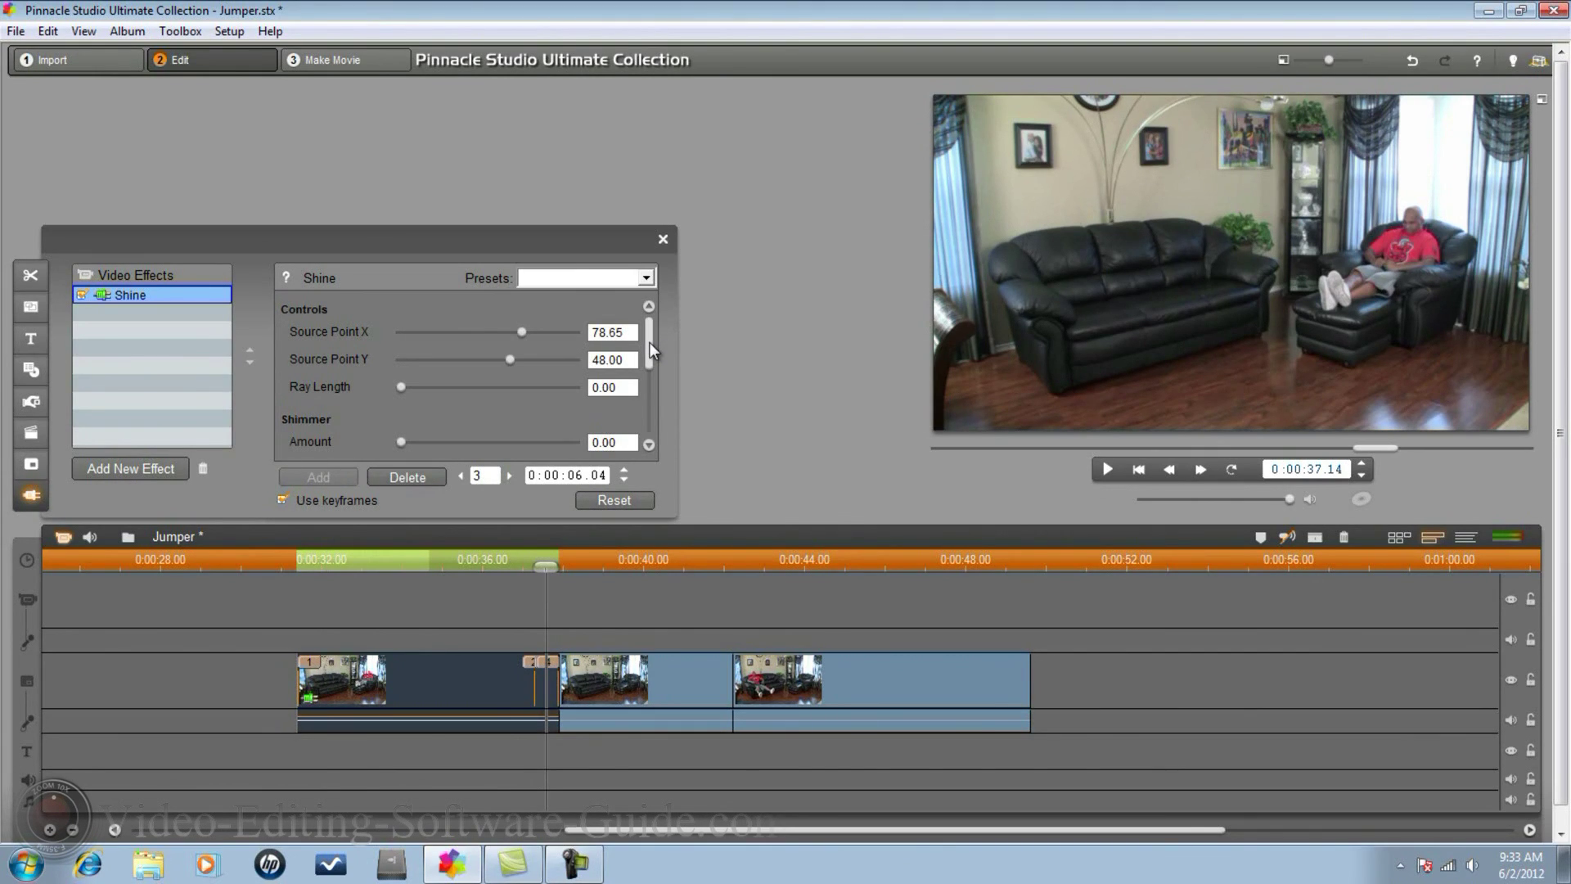
double_click(623, 387)
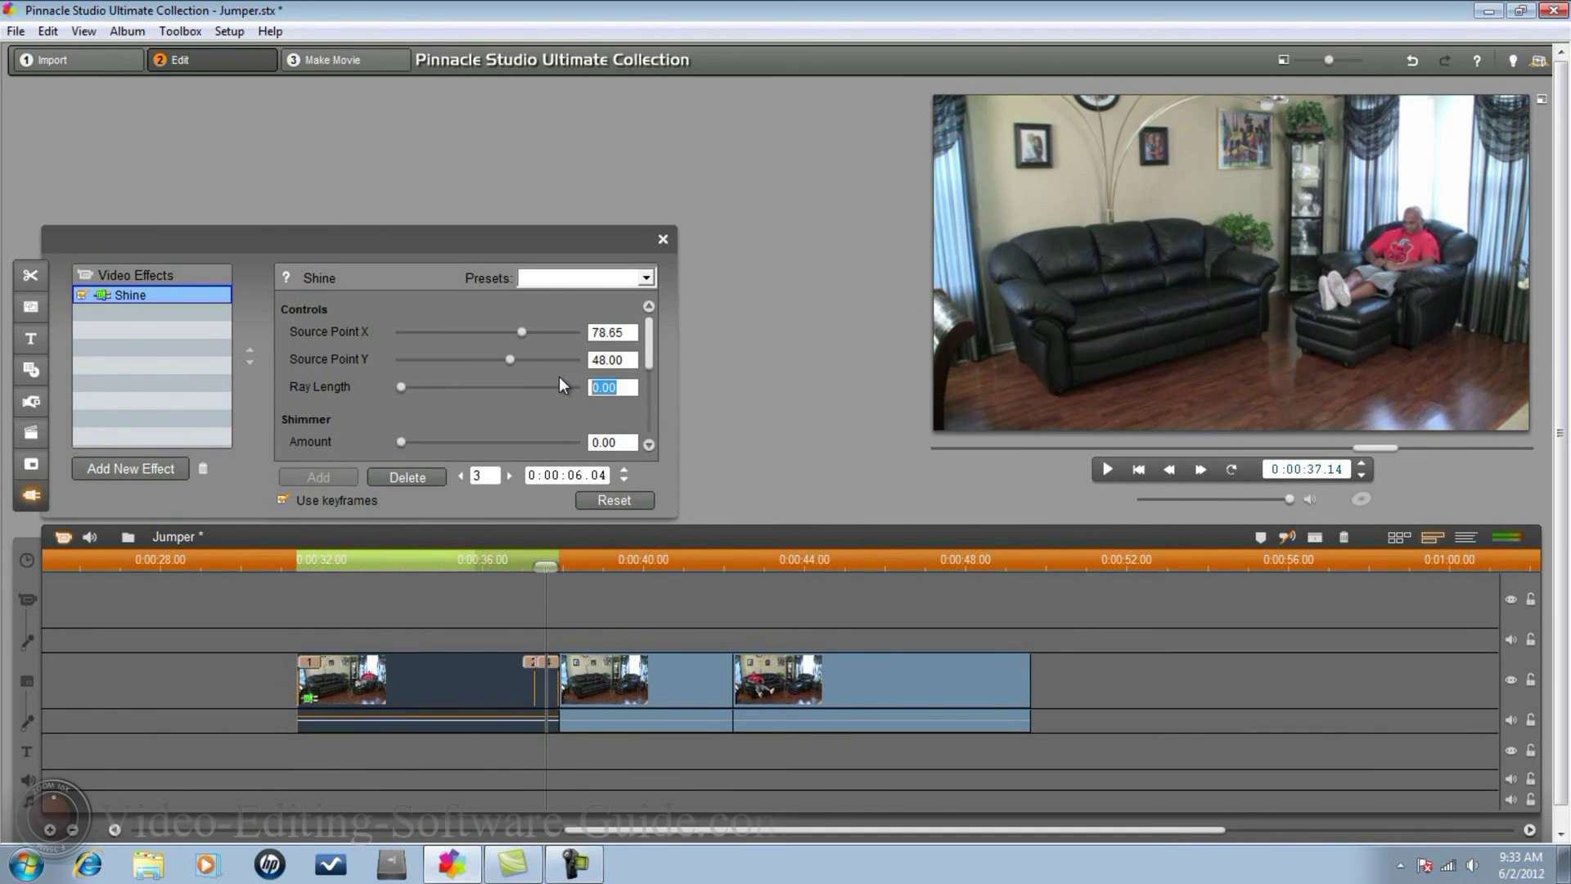
type("0.50")
key("Return")
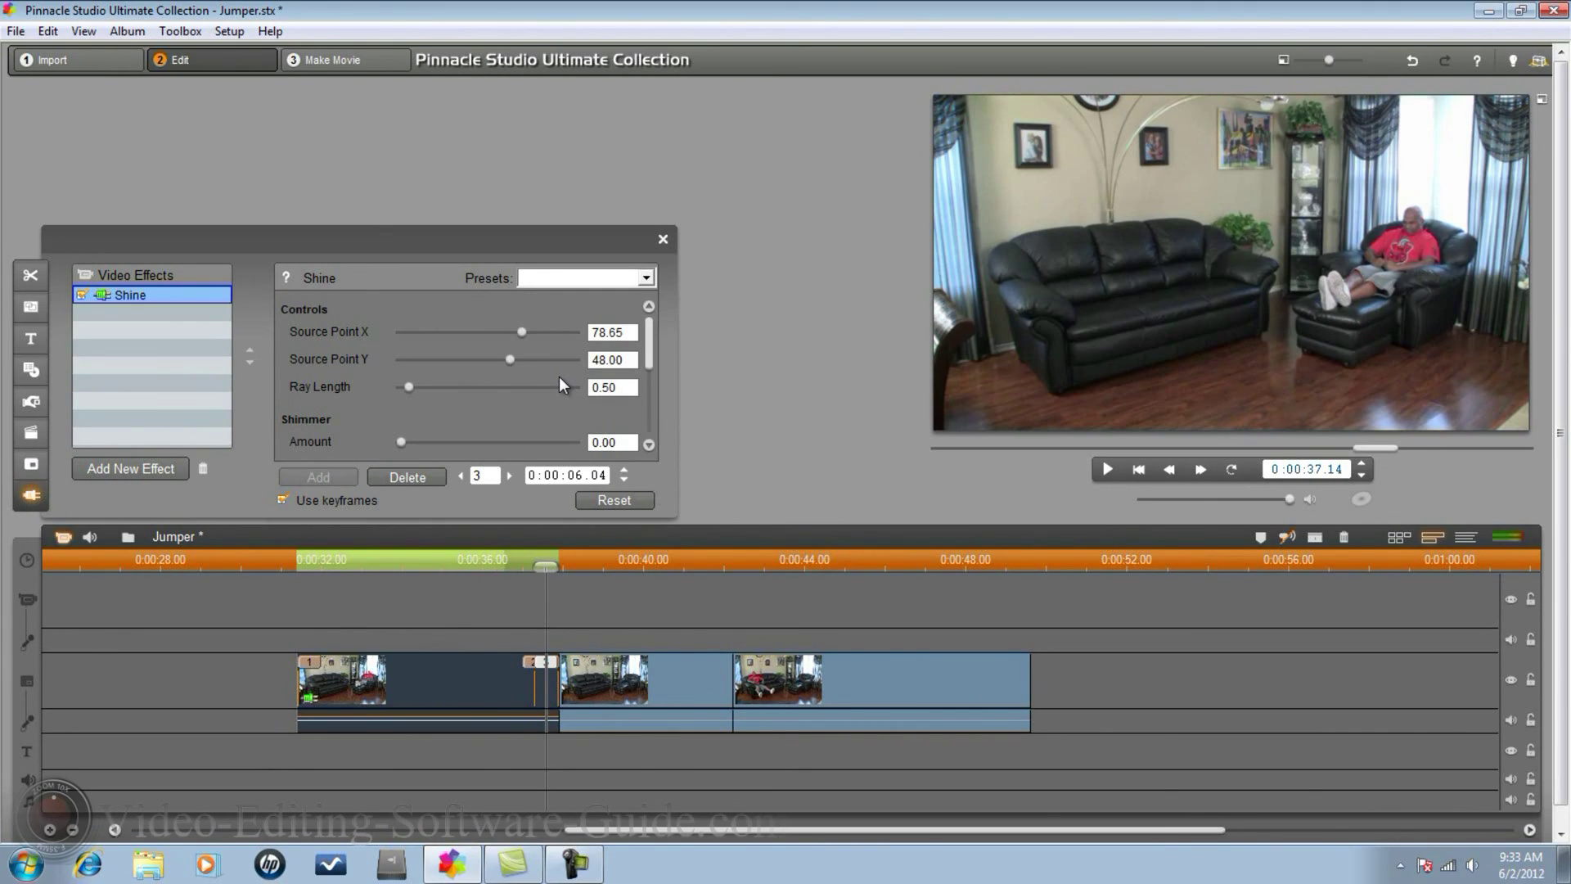
key("Tab")
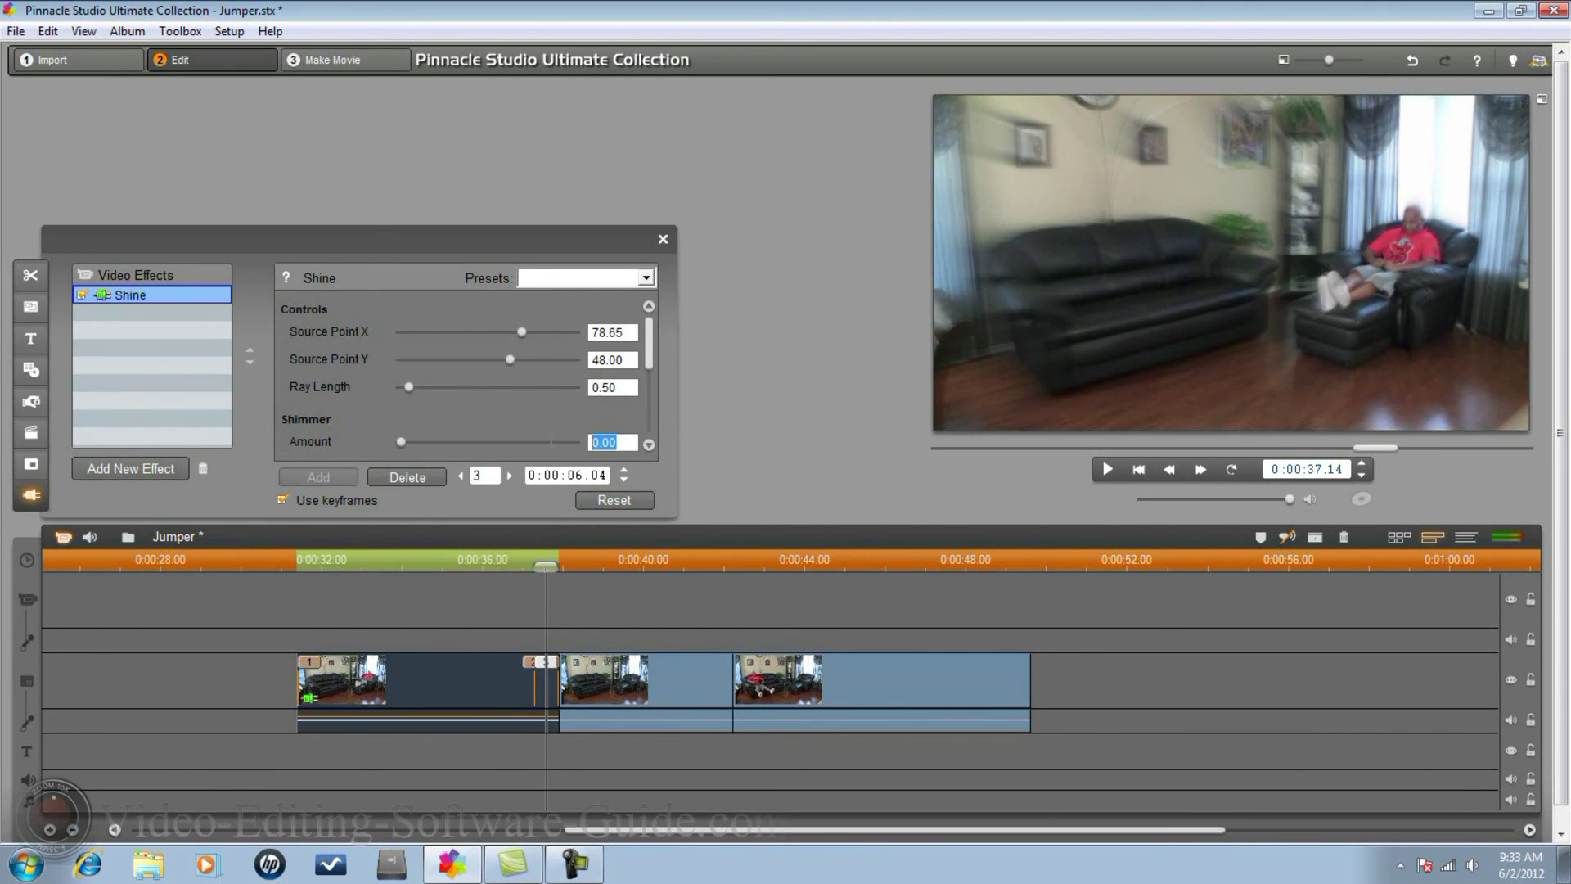
type("31.46")
Set keyframe 3's Boost Light to 0.22 and check the remaining Shine settings
scroll(647, 328, "down", 3)
left_click(634, 413)
left_click_drag(623, 413, 563, 417)
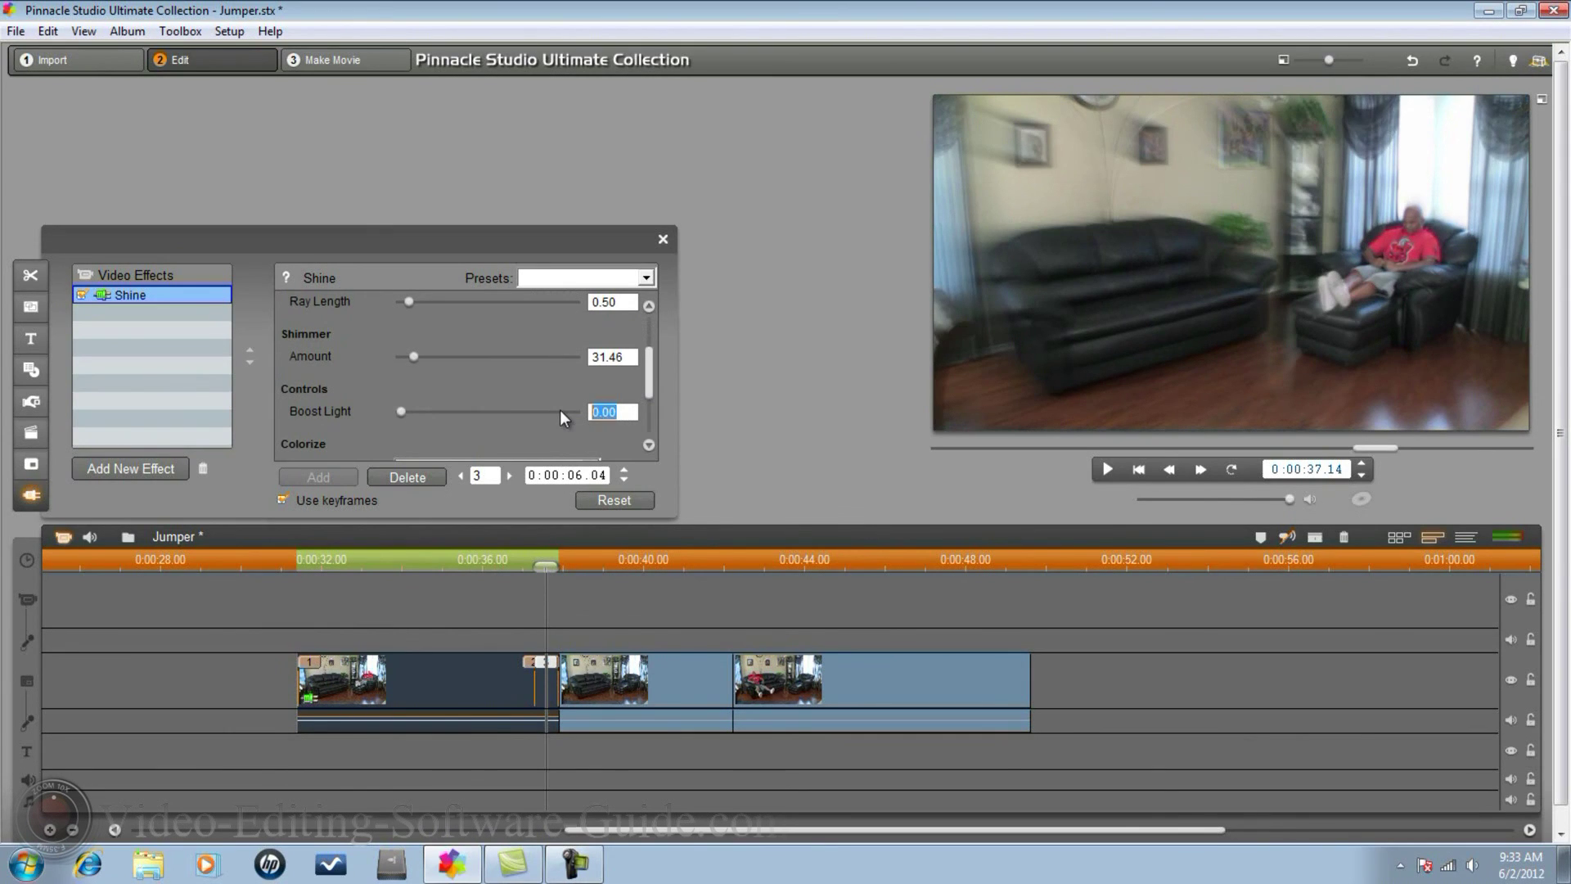
type("0.22")
left_click_drag(650, 378, 645, 415)
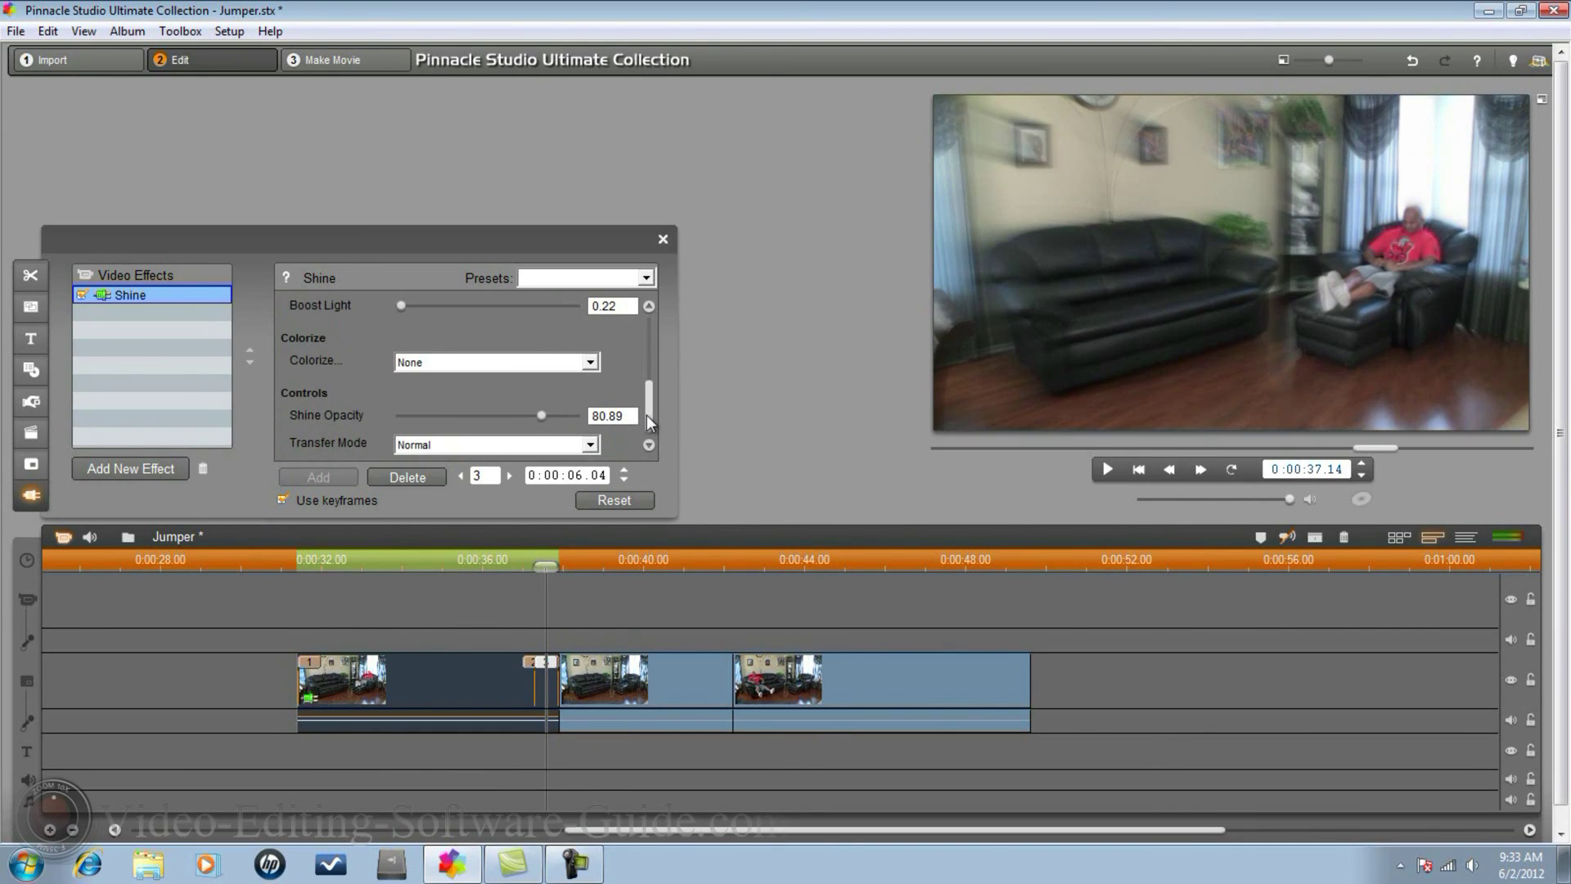
left_click_drag(652, 404, 656, 342)
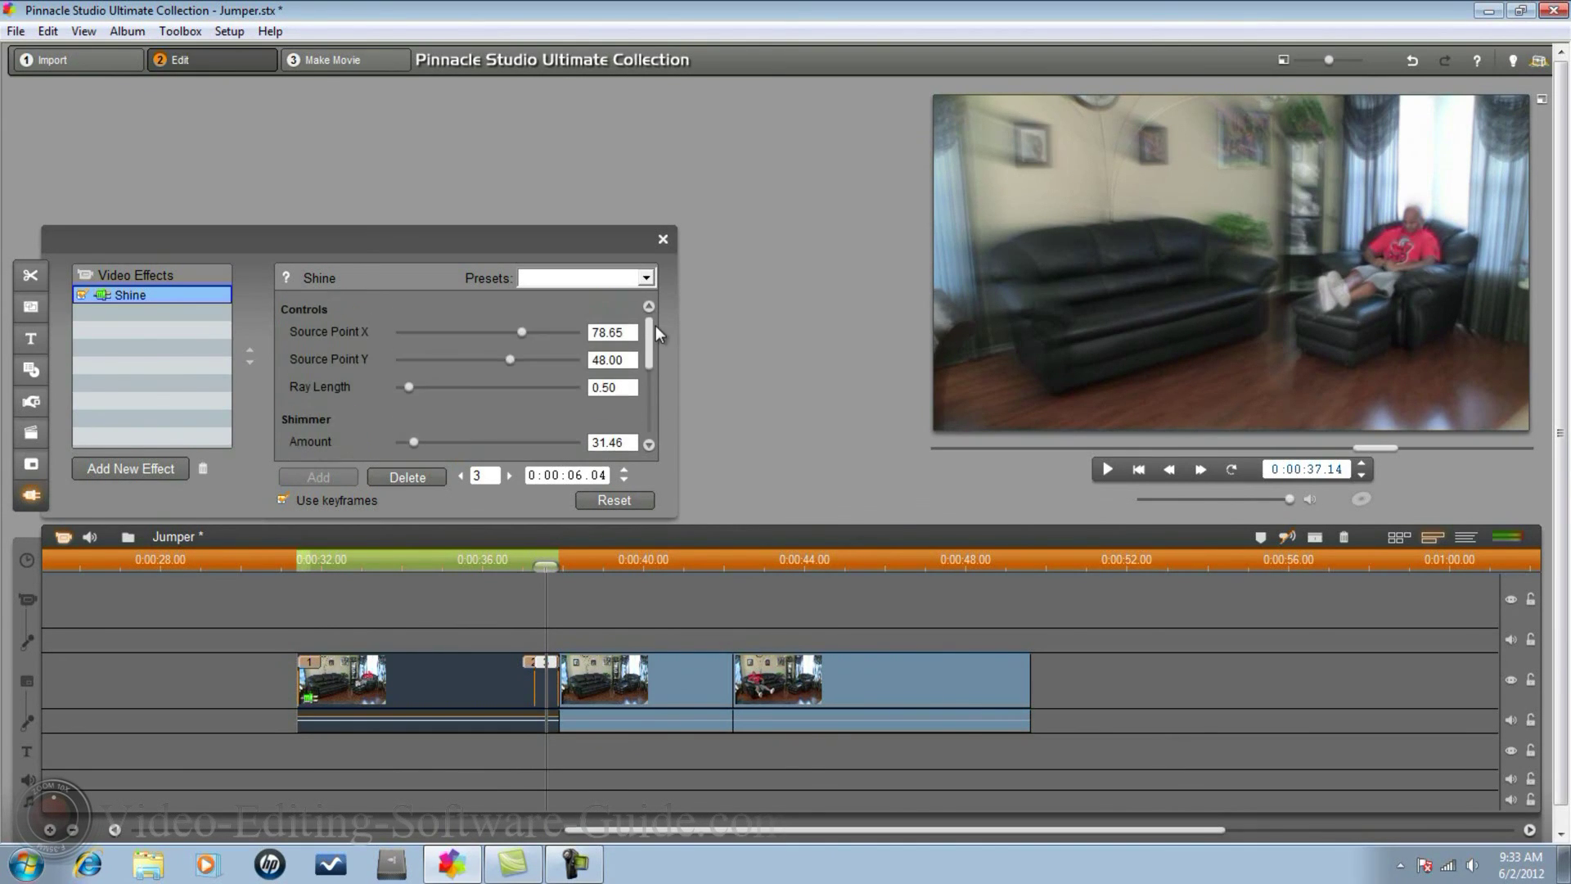
Go to keyframe 4 at the clip's end and set Ray Length to 2.19 and Shimmer Amount to 100
left_click_drag(541, 567, 544, 570)
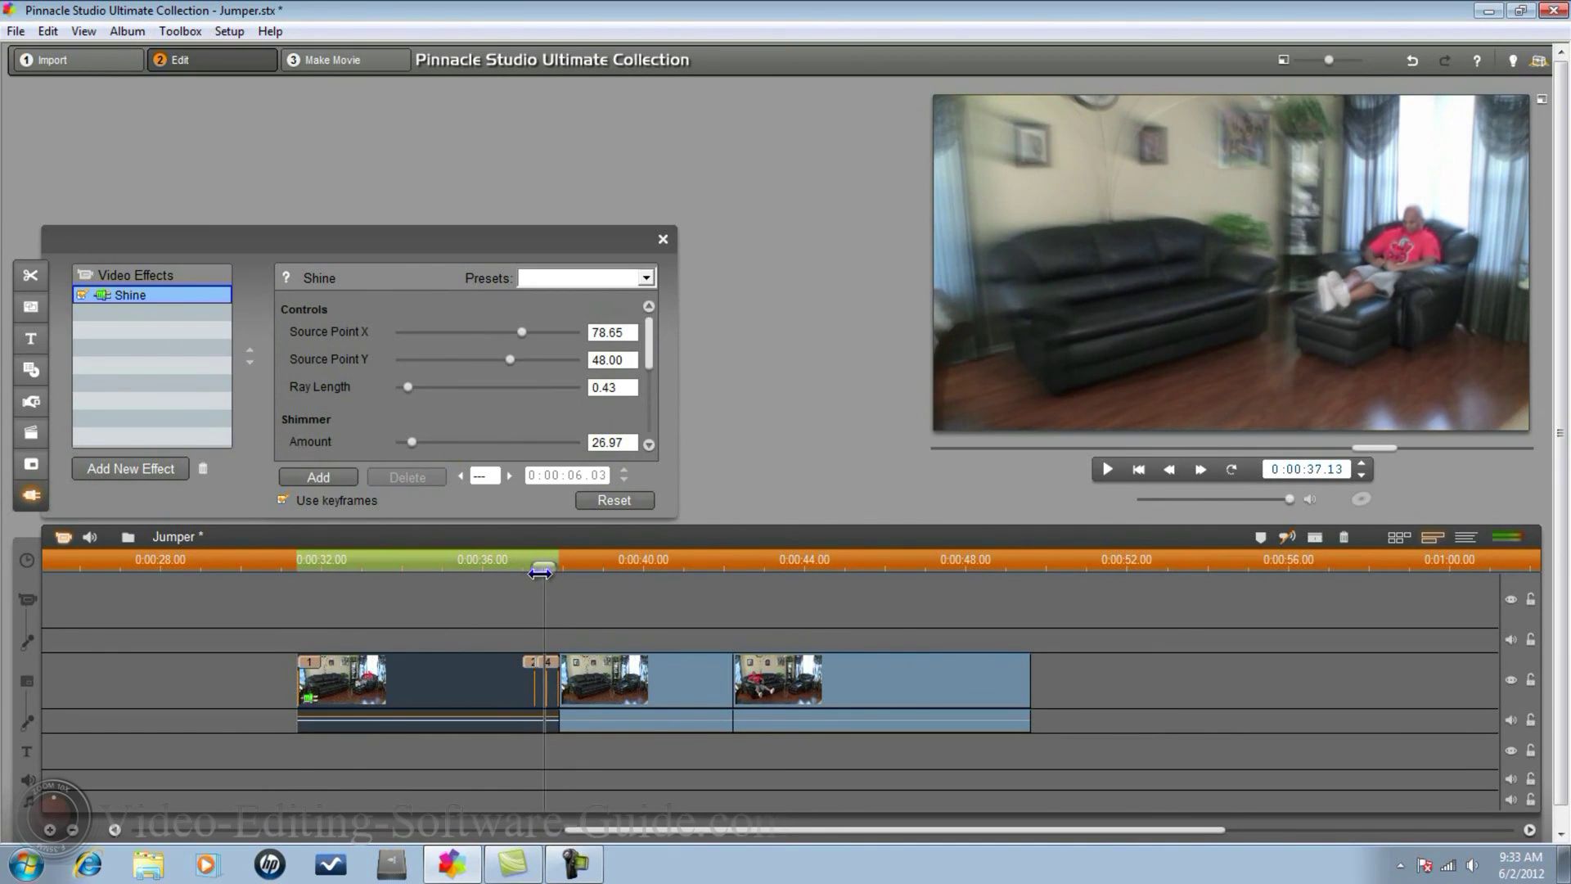
left_click(509, 476)
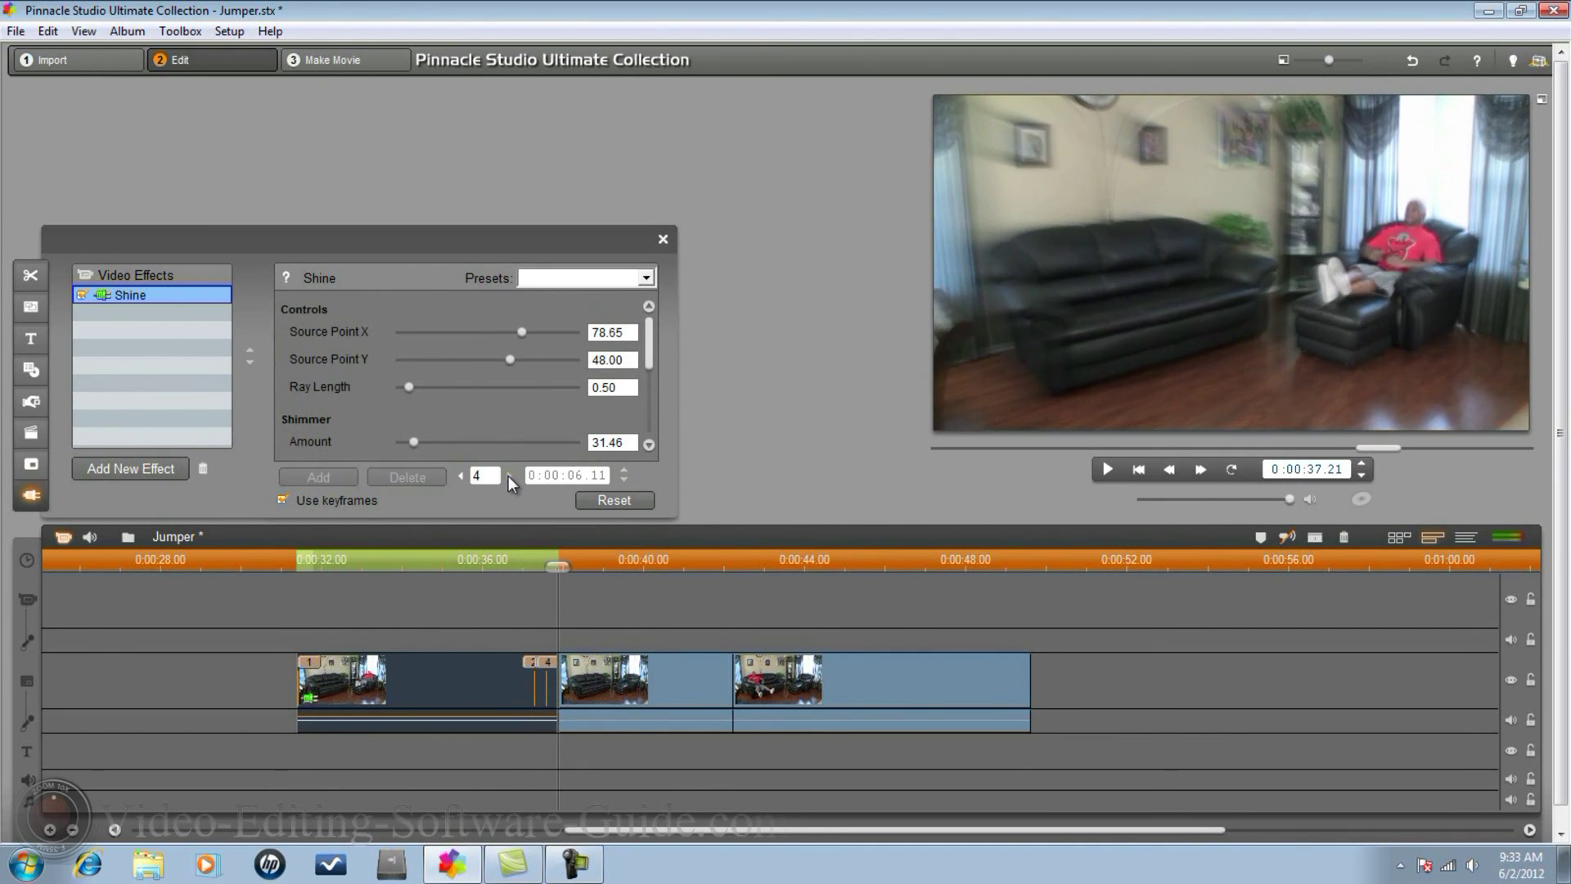
left_click_drag(651, 351, 651, 362)
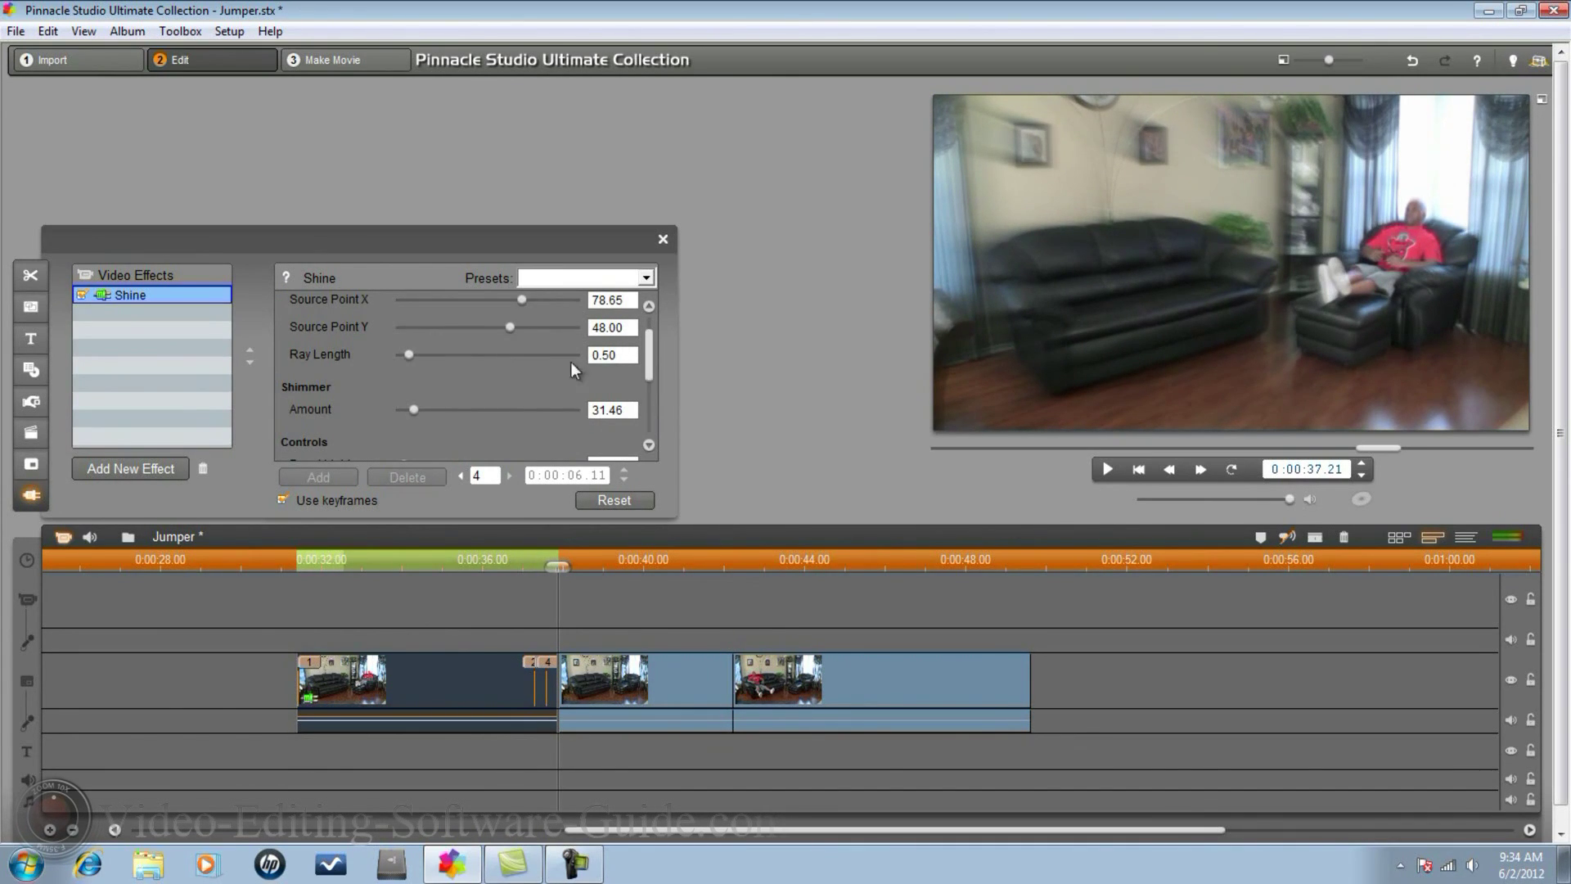
double_click(624, 354)
type("2.19")
key("Return")
double_click(632, 410)
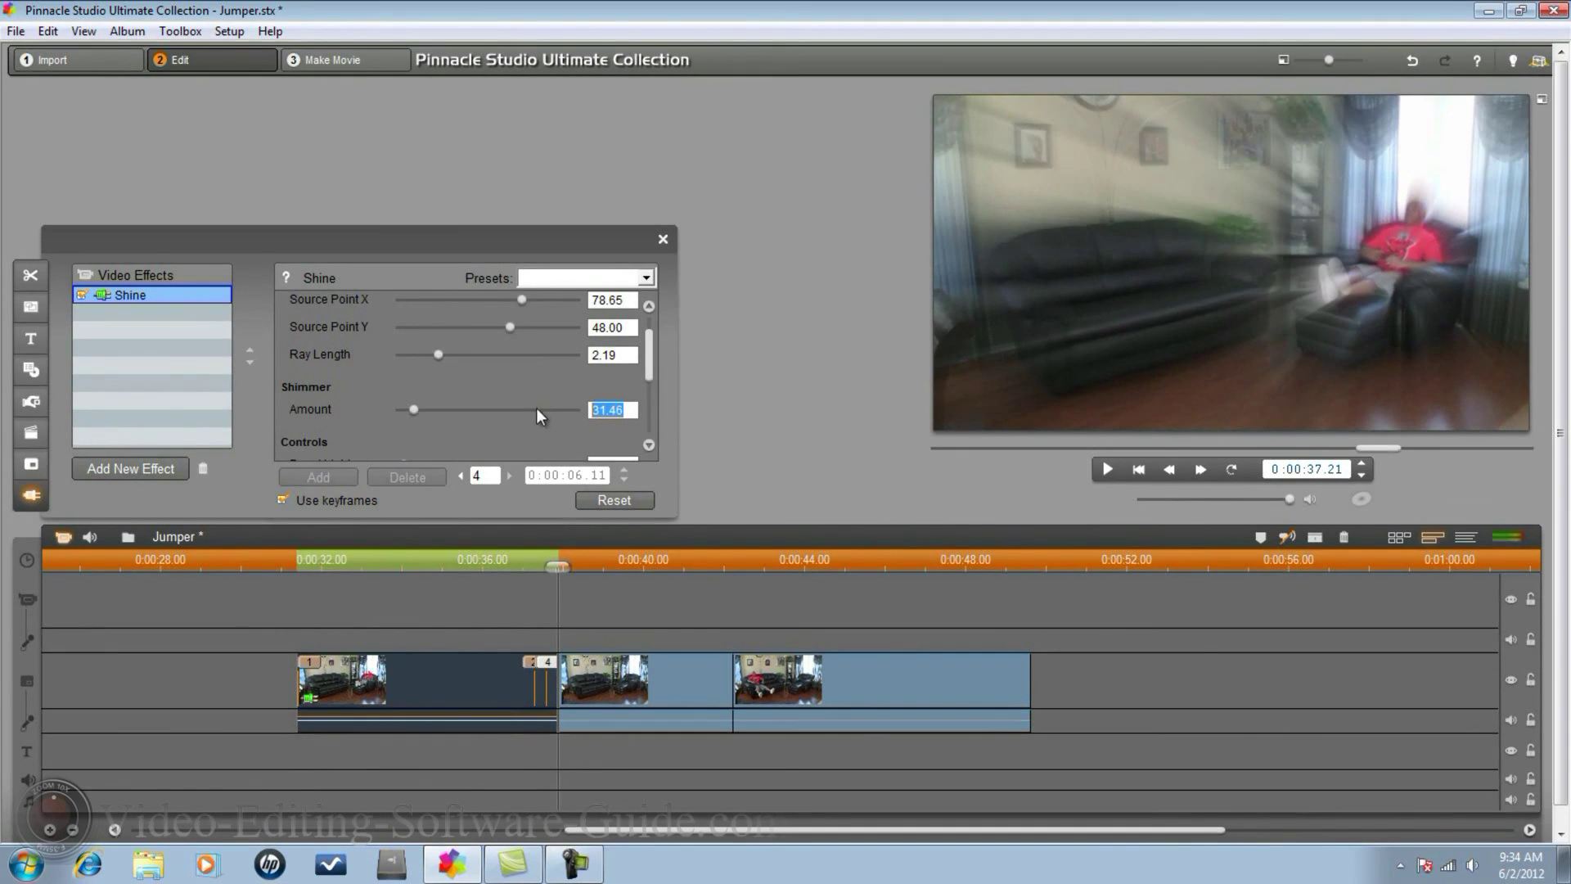
type("100")
key("Return")
Set keyframe 4's Boost Light to 1.51
scroll(647, 369, "down", 3)
double_click(610, 382)
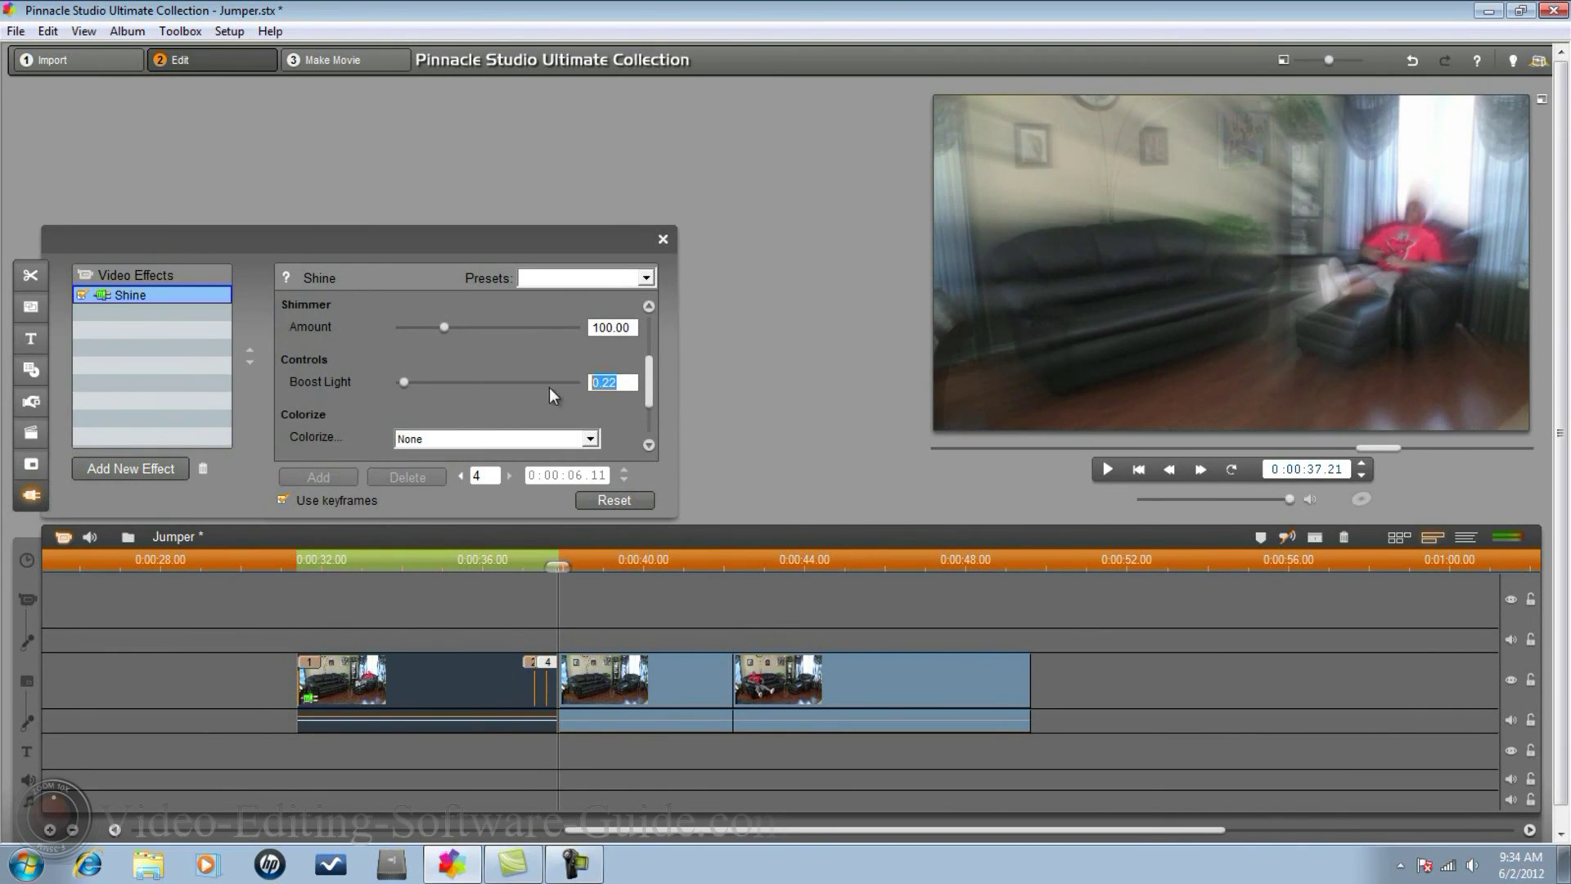
type("1.51")
left_click_drag(645, 384, 651, 311)
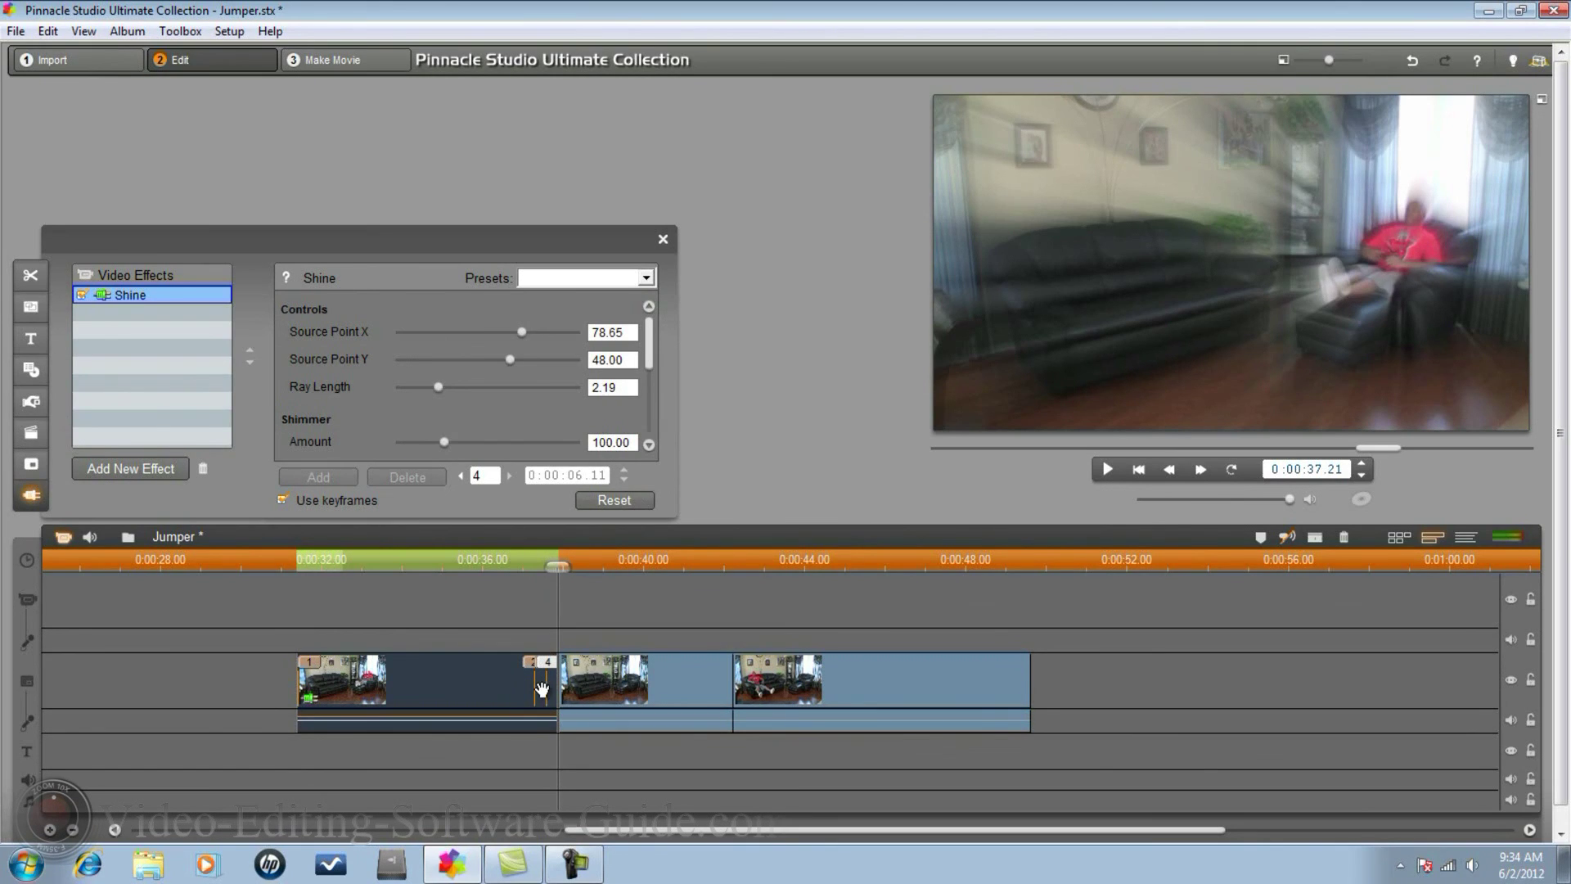
Close the effect settings and add the Red Giant Trapcode Shine effect to the sofa clip
left_click_drag(560, 568, 625, 635)
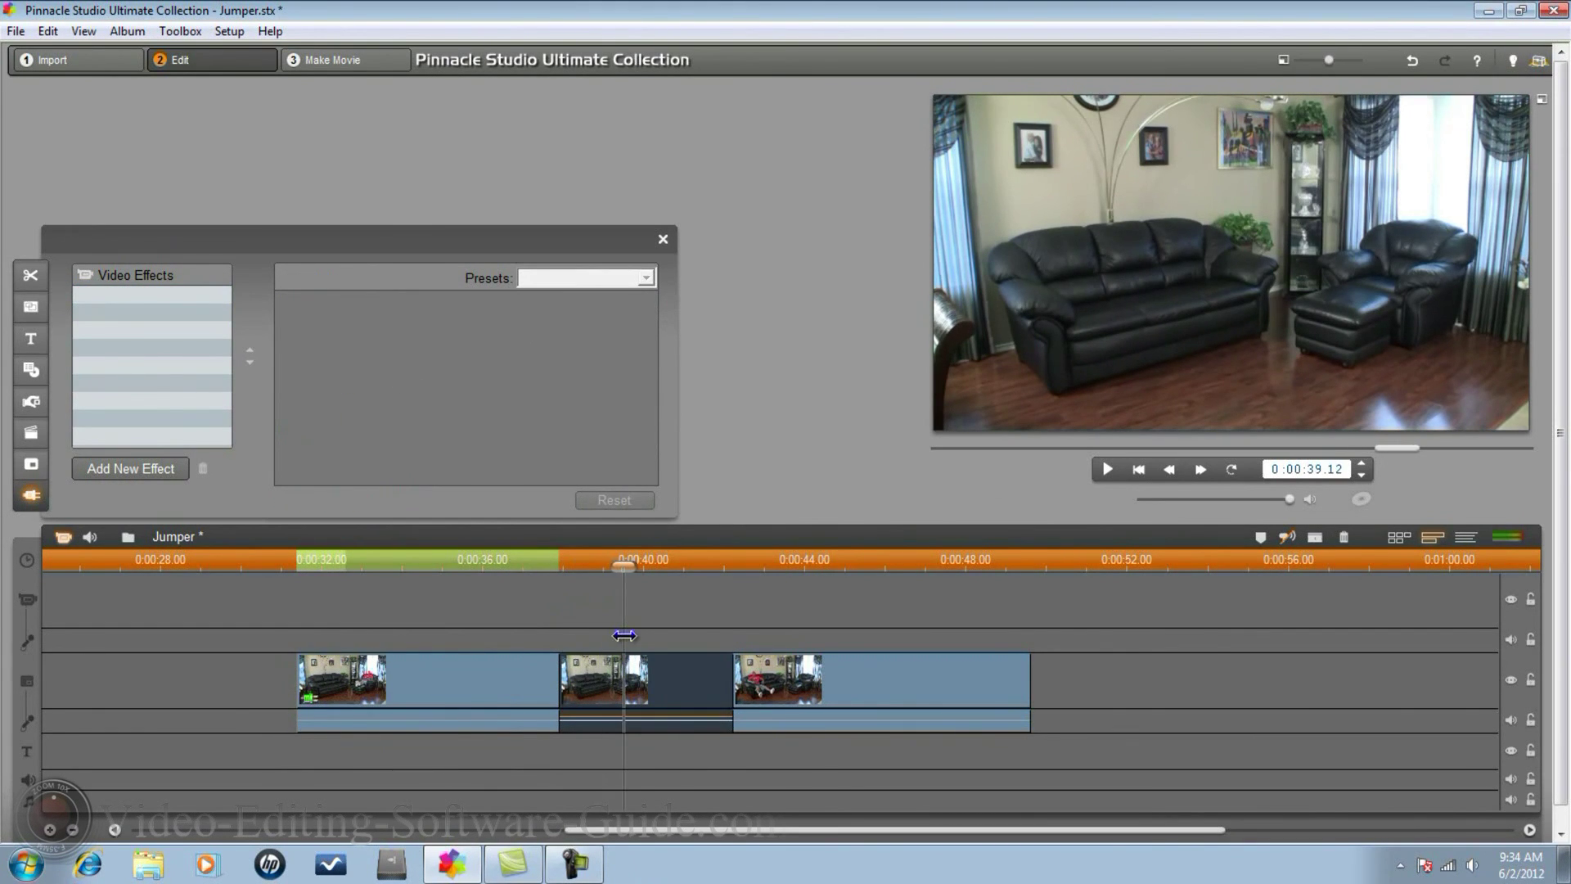
left_click(663, 240)
left_click(819, 689)
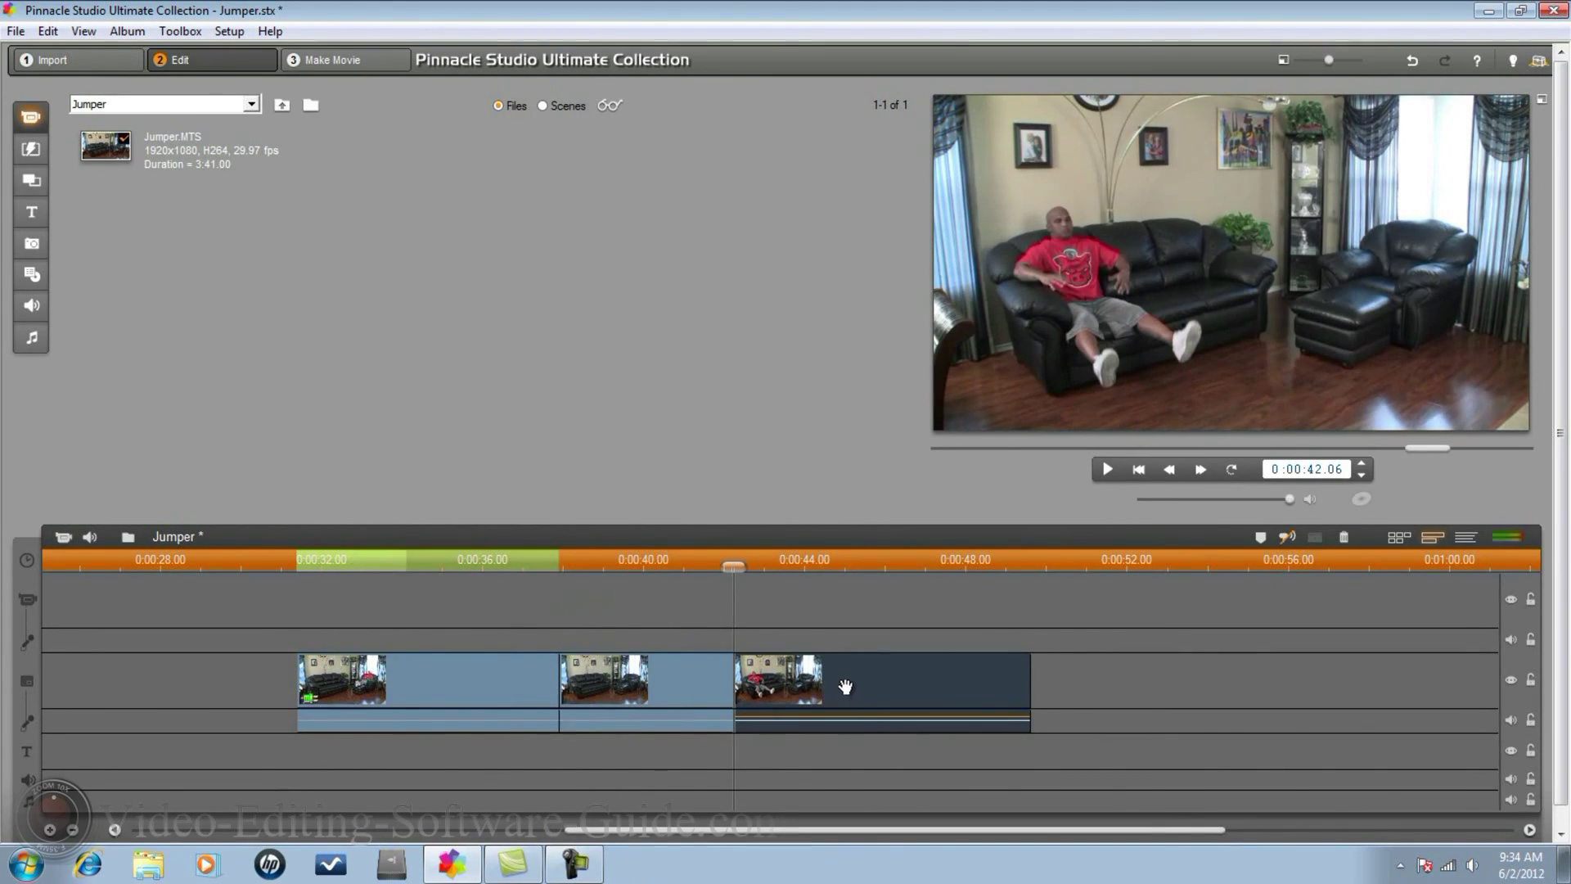
right_click(843, 684)
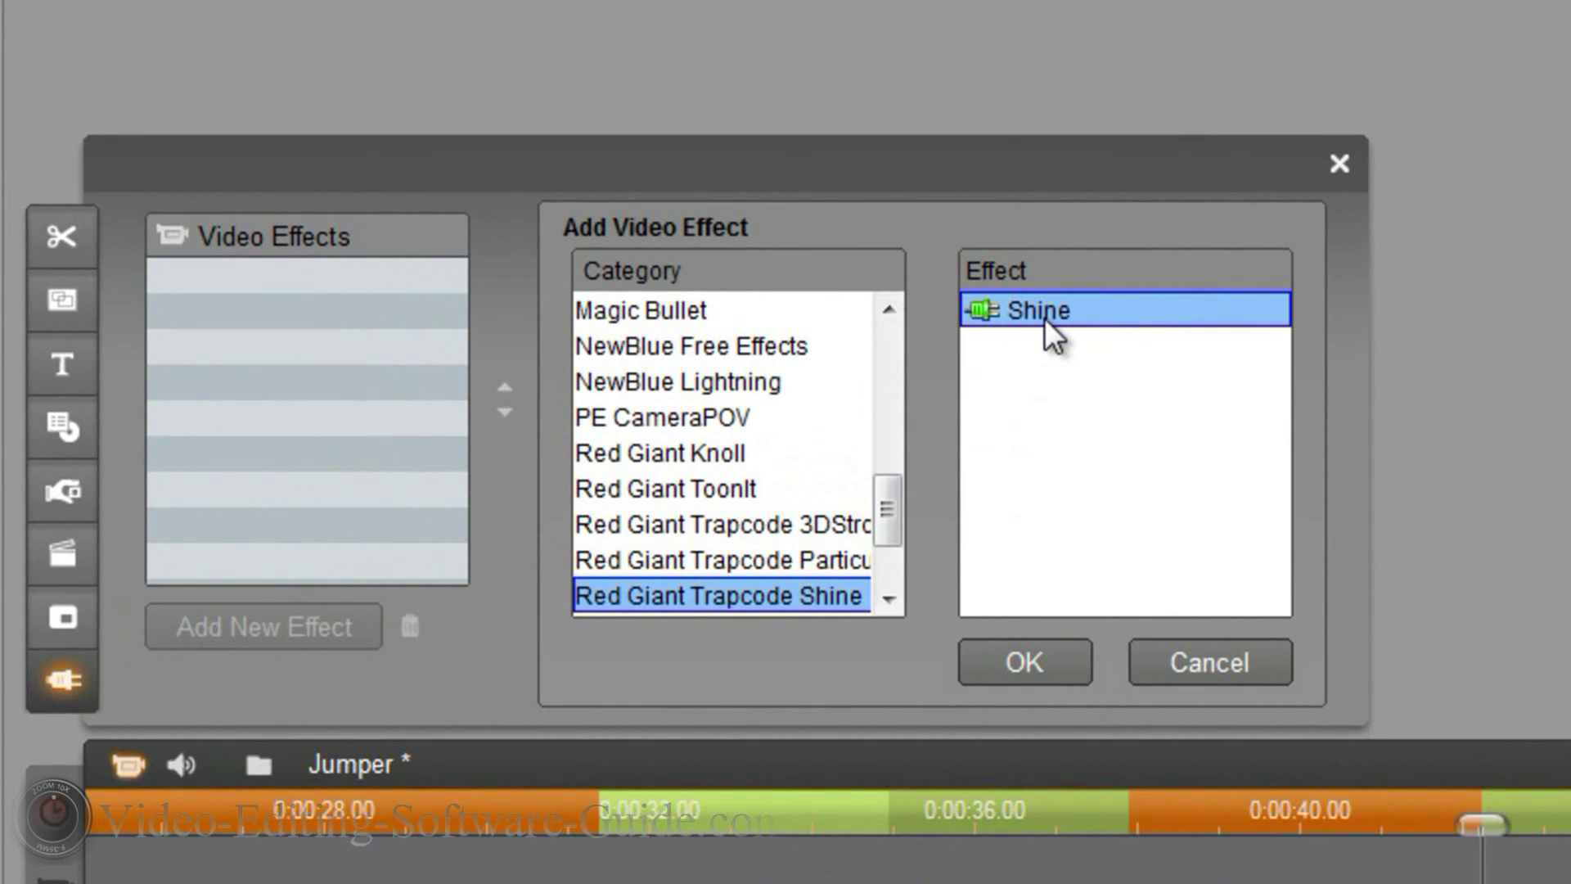
left_click(1029, 657)
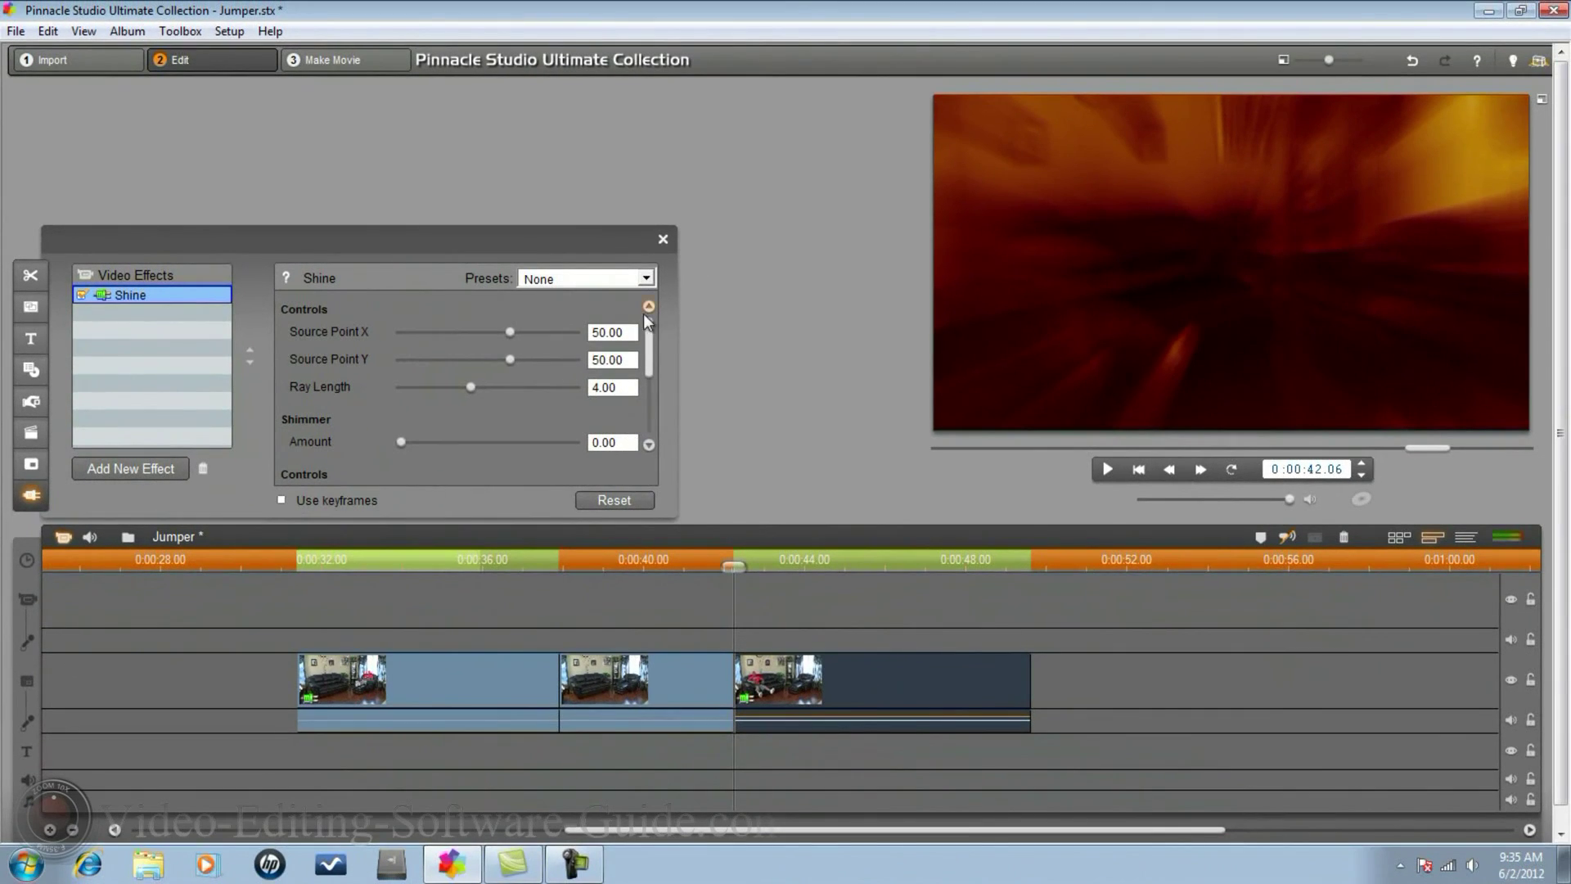
Apply the HD Shimmer Aura preset to the sofa clip's Shine effect and set Colorize to None
left_click(647, 277)
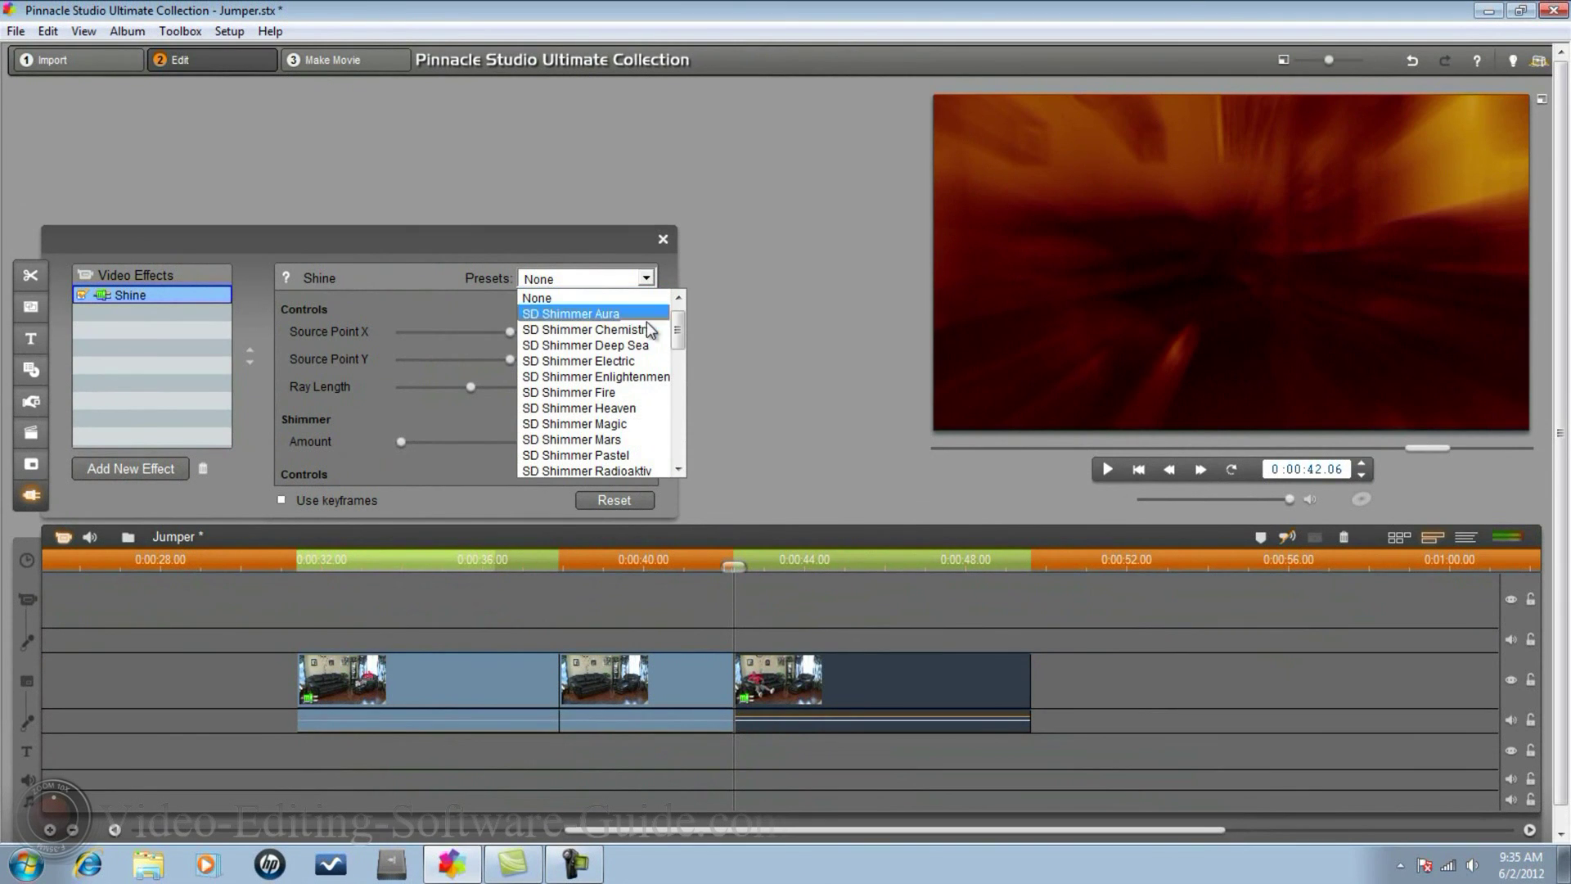
left_click_drag(680, 329, 686, 372)
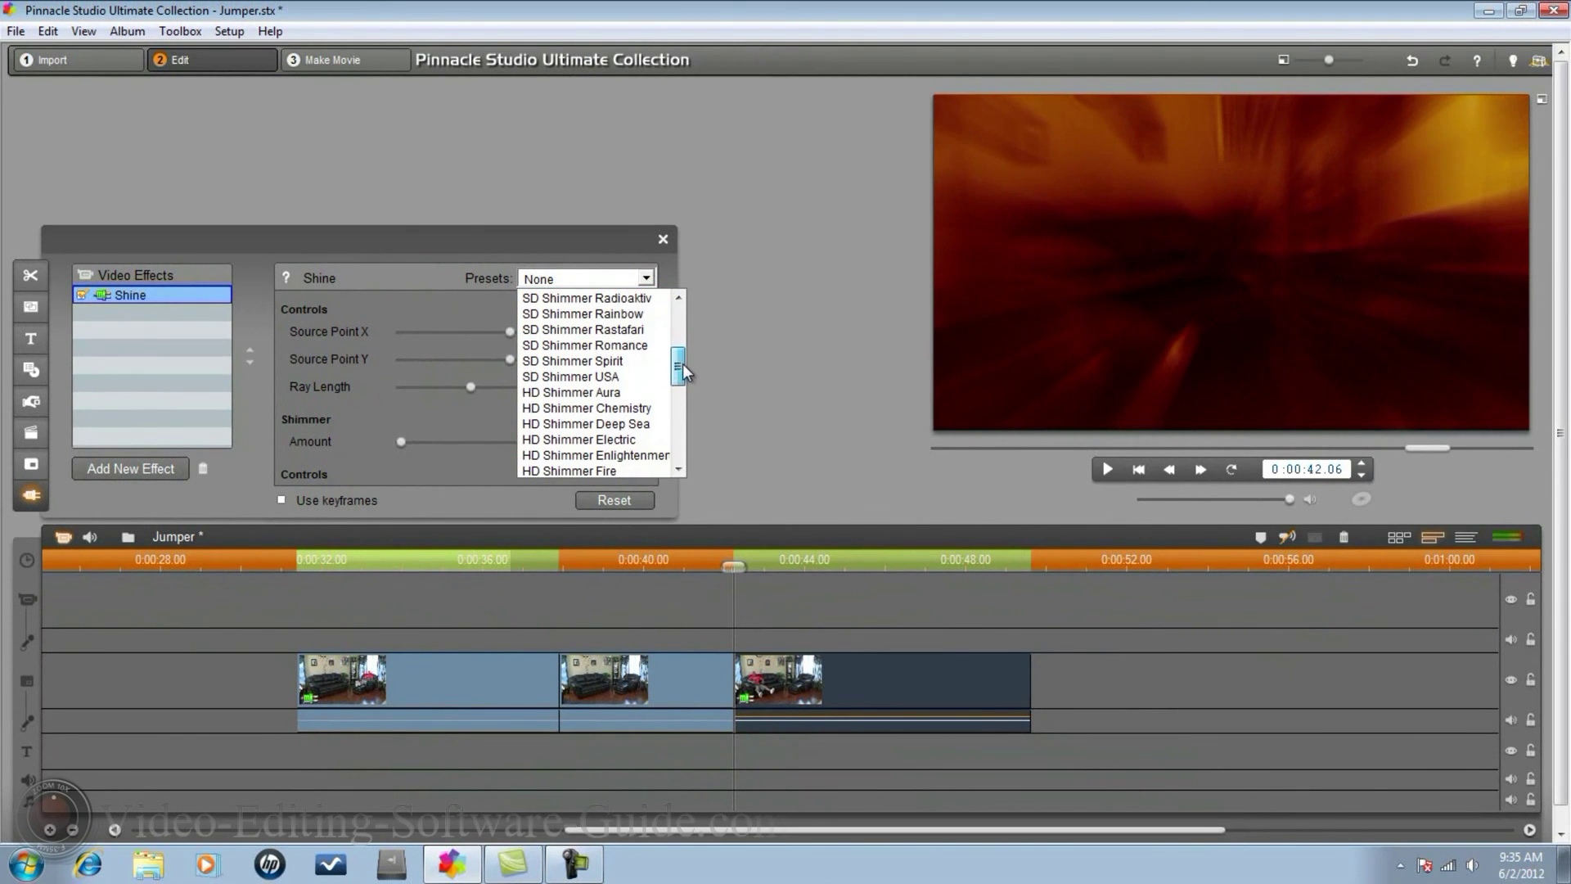
left_click(605, 392)
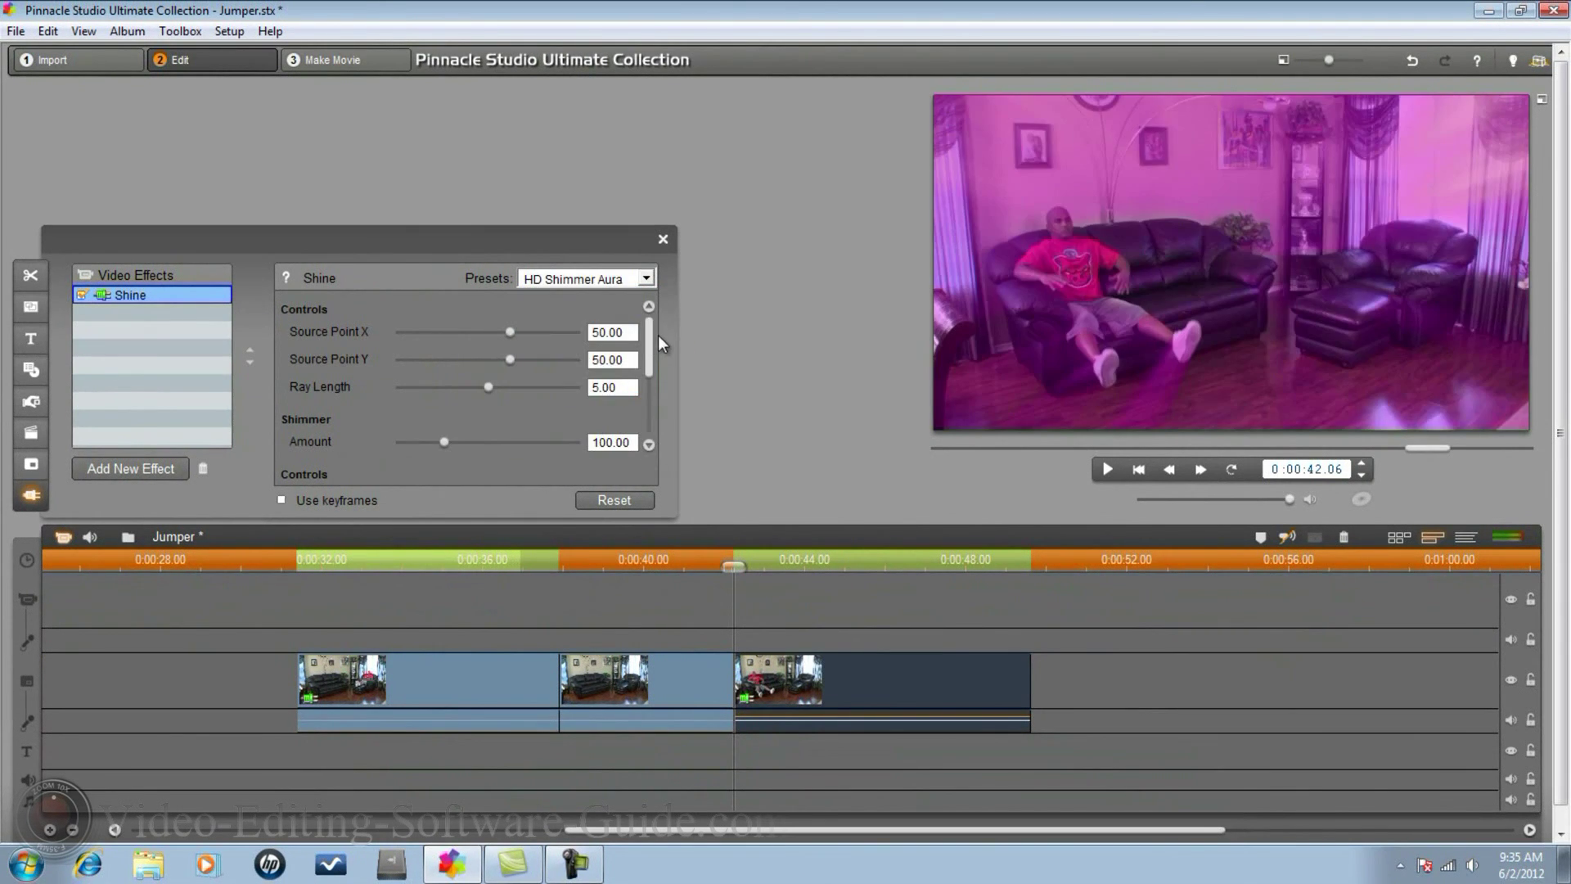
left_click_drag(647, 340, 647, 416)
left_click(590, 387)
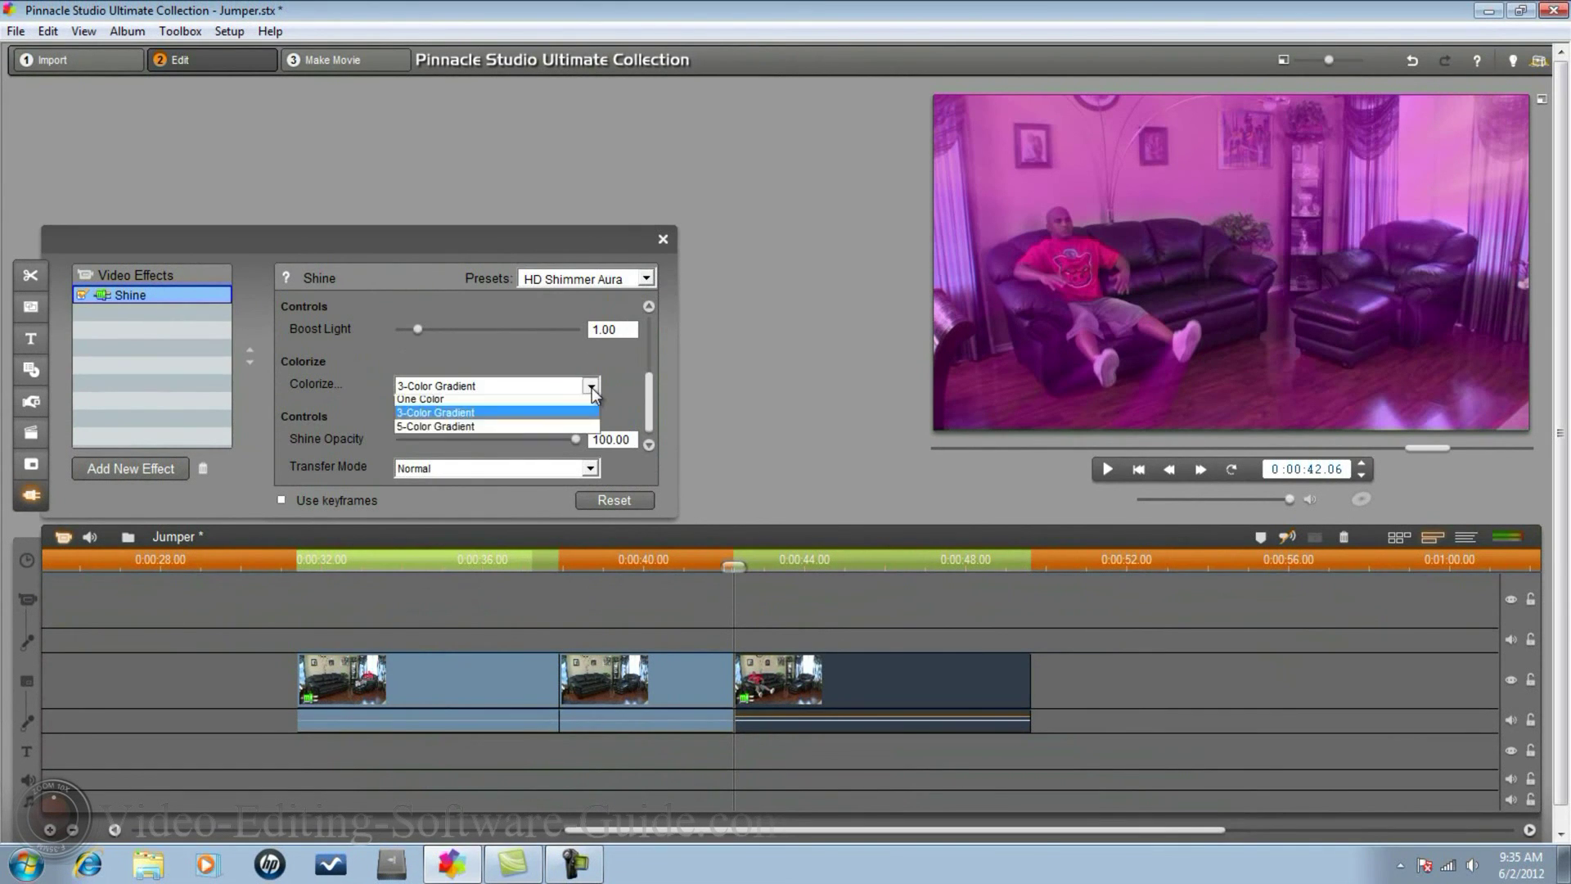
left_click(514, 409)
Set the sofa clip's Shine Source Point X to 24.00 and Source Point Y to 55.00
left_click_drag(647, 396, 600, 331)
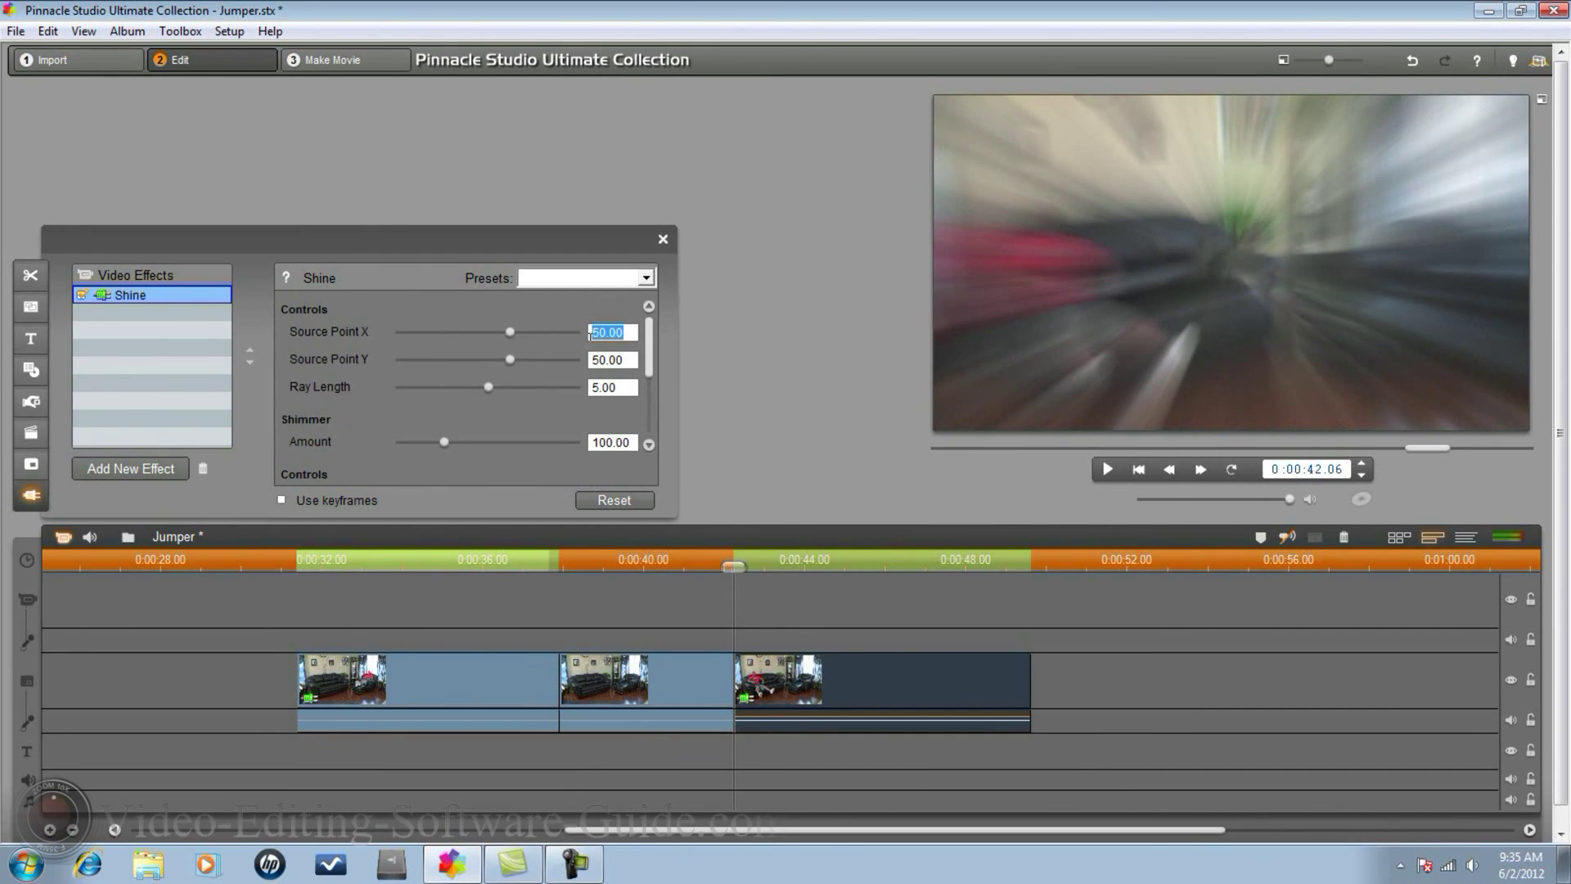
type("24.00")
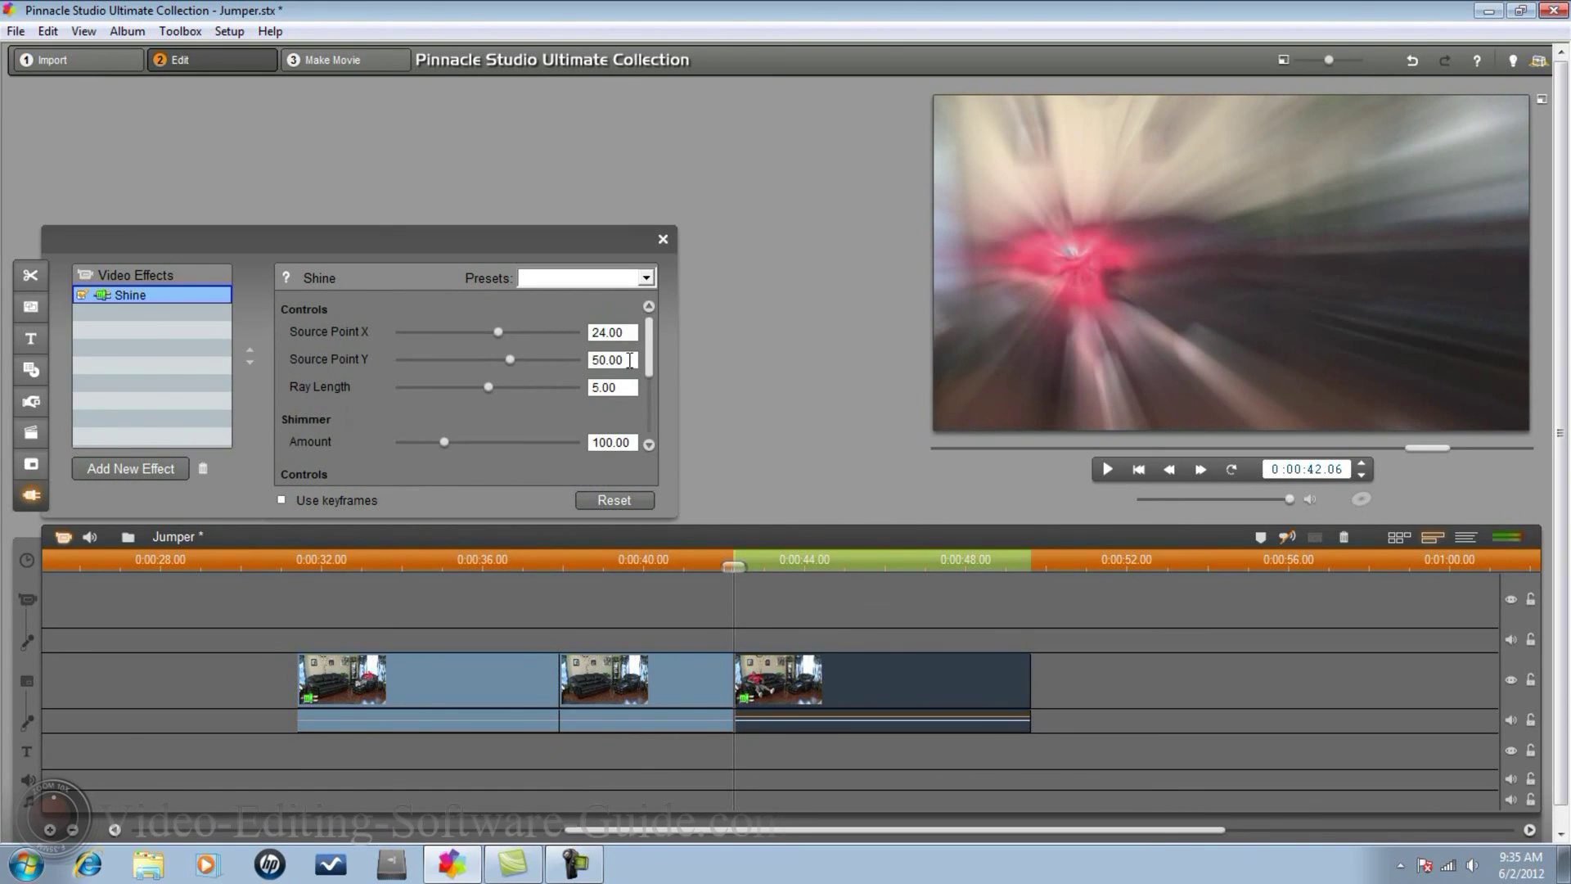
left_click_drag(630, 360, 549, 358)
type("55.00")
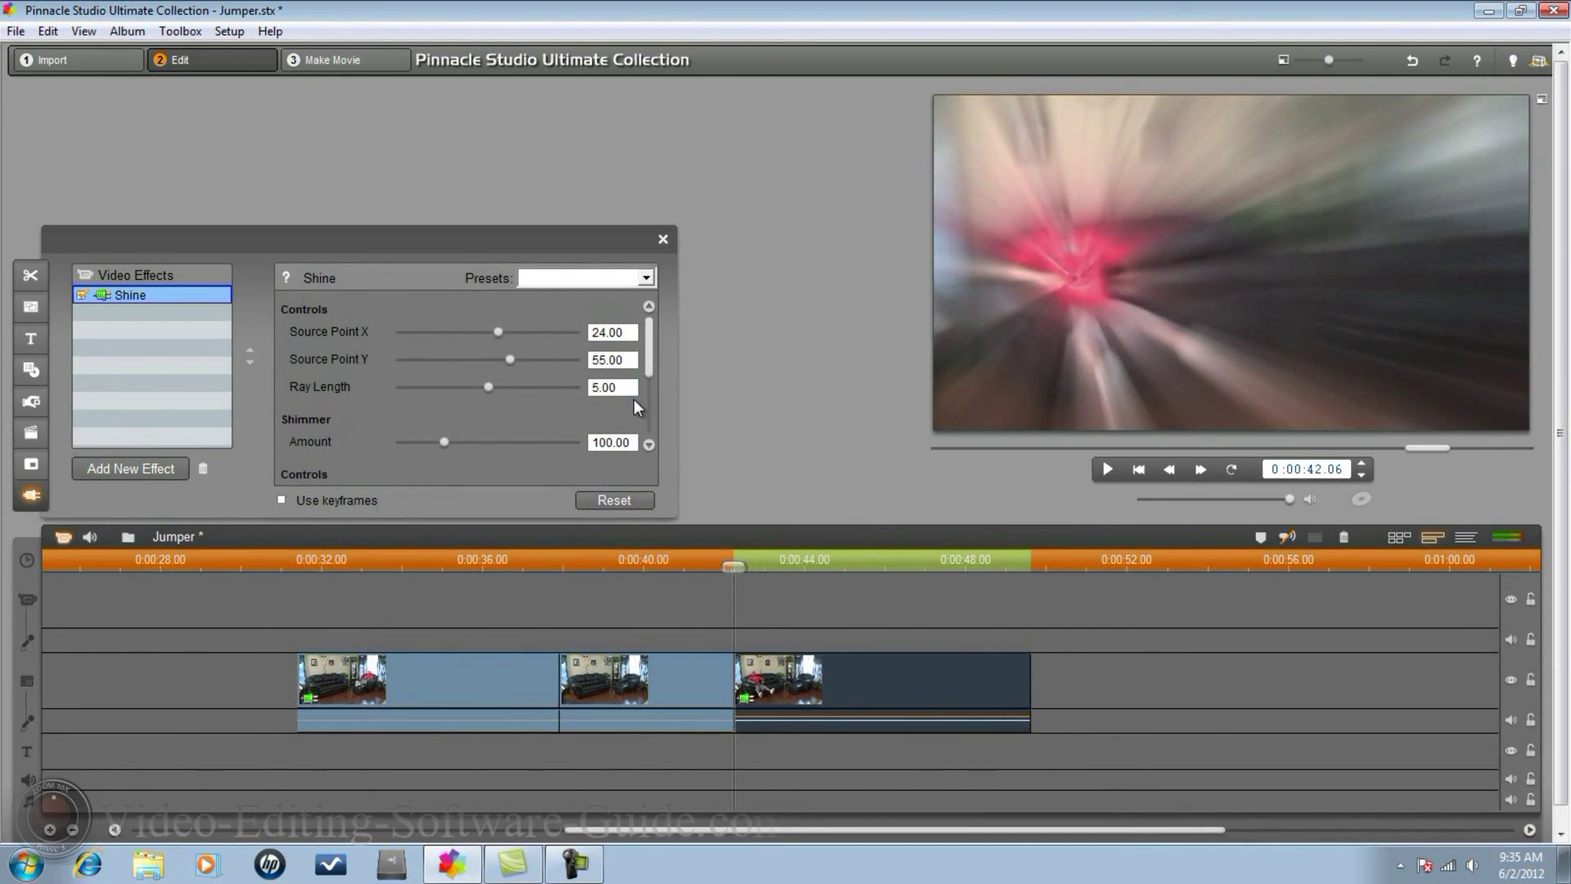
Set the sofa clip's Shine Ray Length to 2.19
left_click_drag(632, 387, 591, 387)
type("2.3")
type("19")
key("BackSpace")
key("BackSpace")
type(".19")
key("Return")
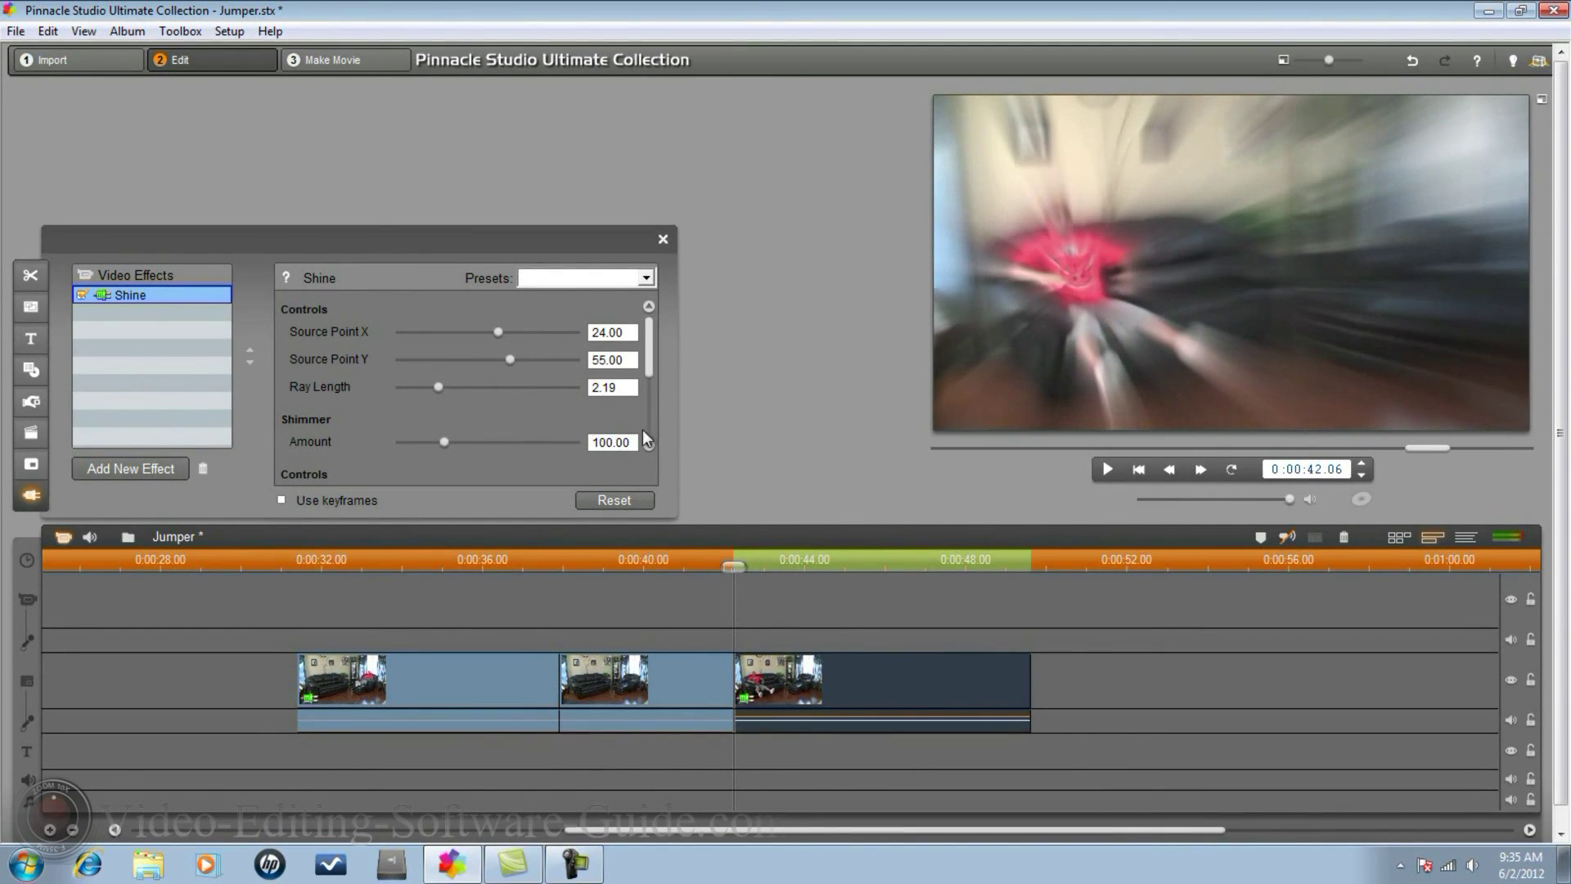
Set the sofa clip's Boost Light to 1.51 and Shine Opacity to 80.89
left_click_drag(650, 347, 653, 376)
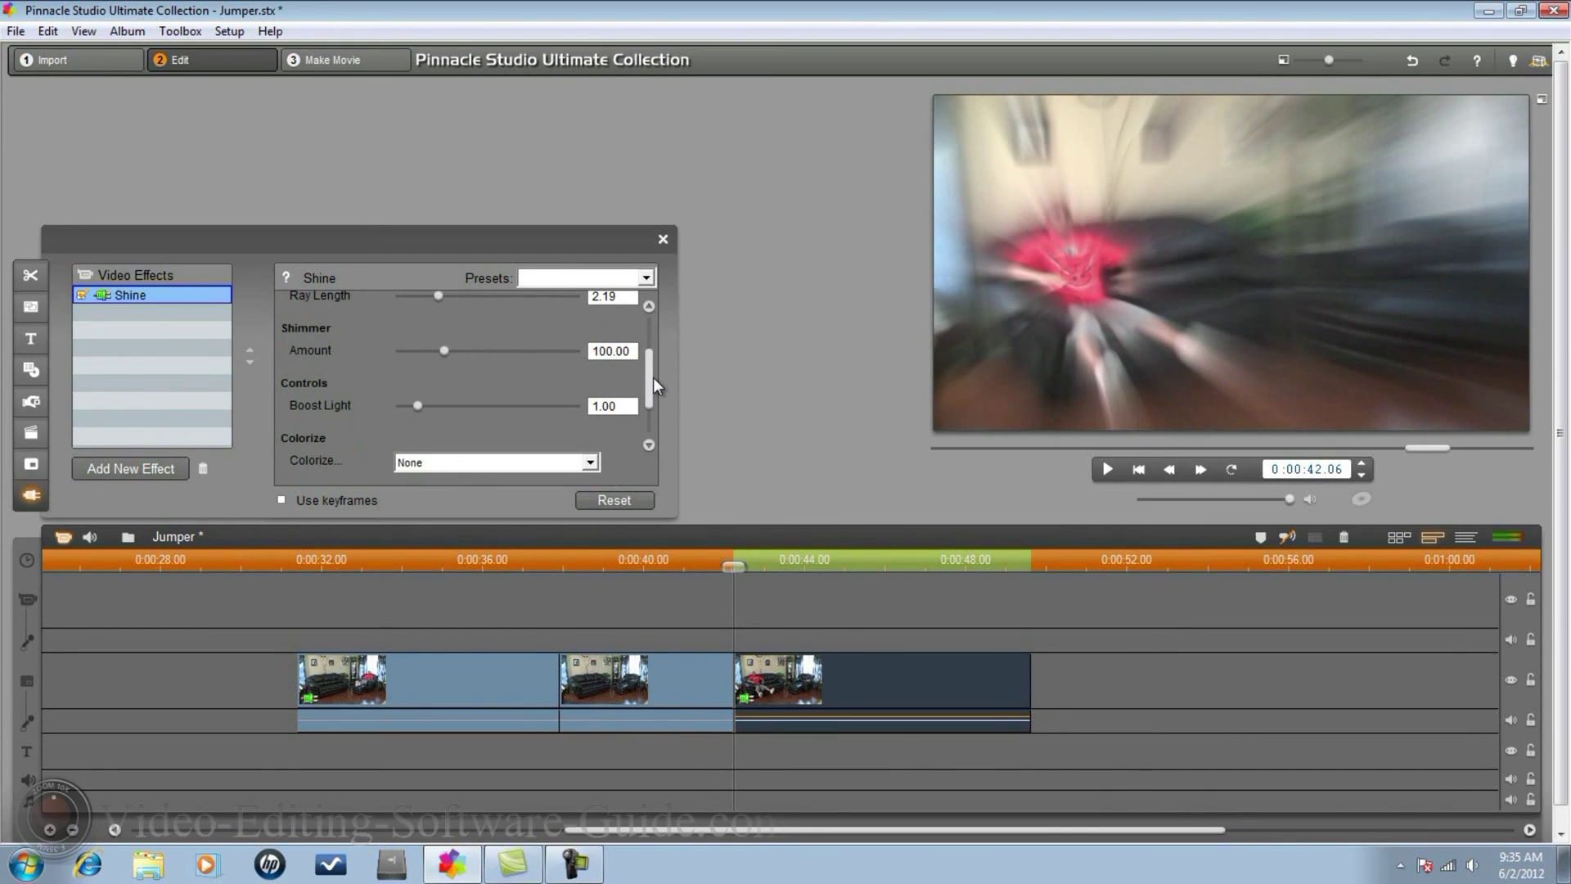
left_click_drag(636, 401, 525, 398)
type("1.51.")
key("Return")
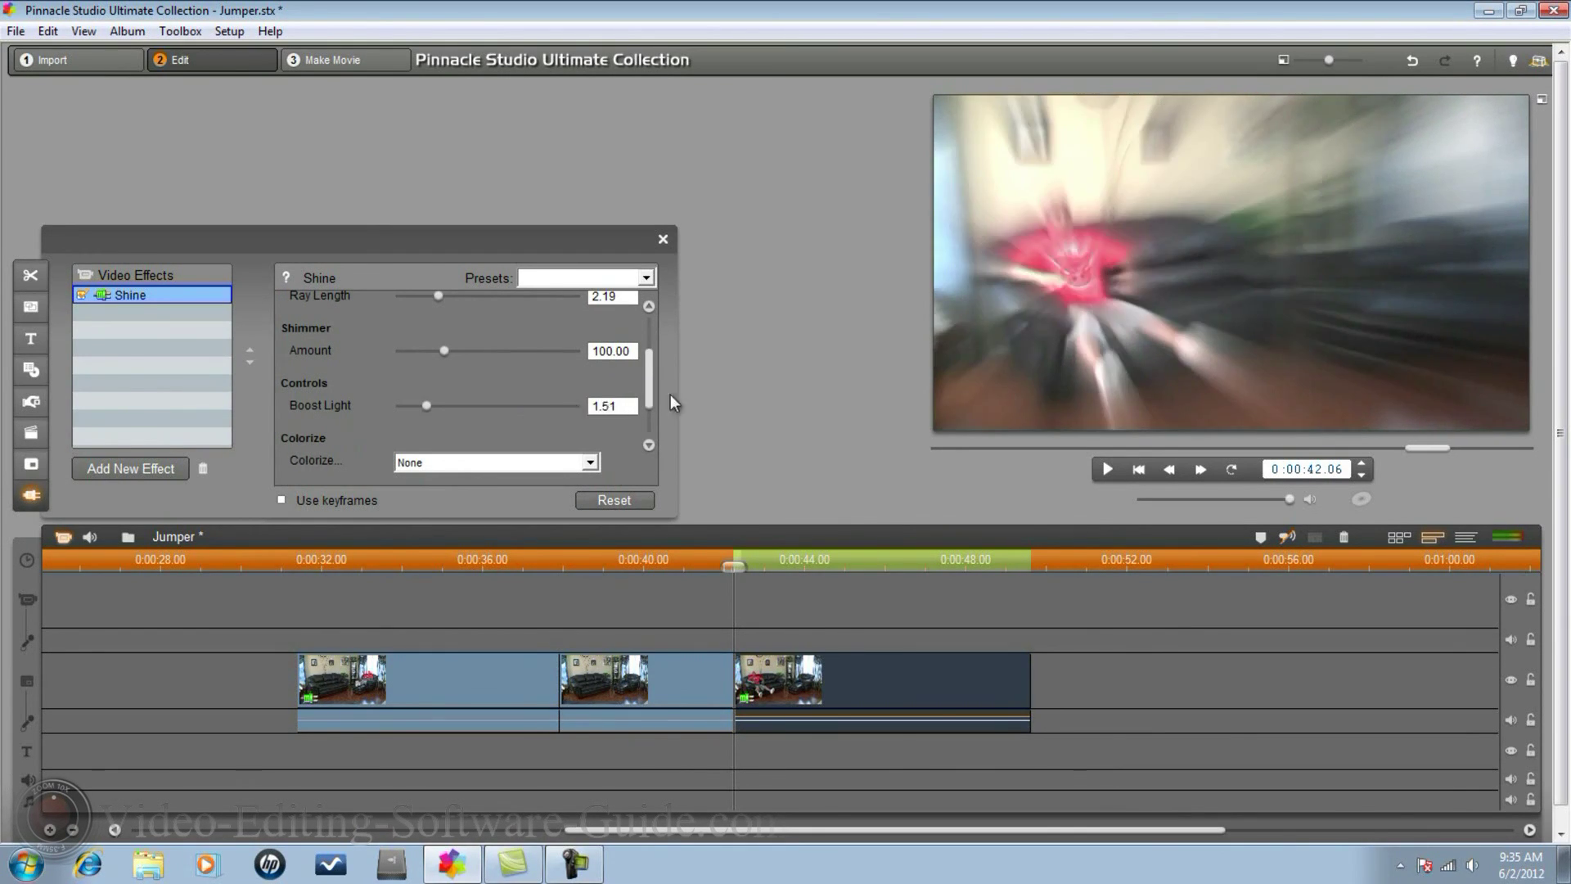
left_click_drag(646, 370, 530, 438)
type("80.89")
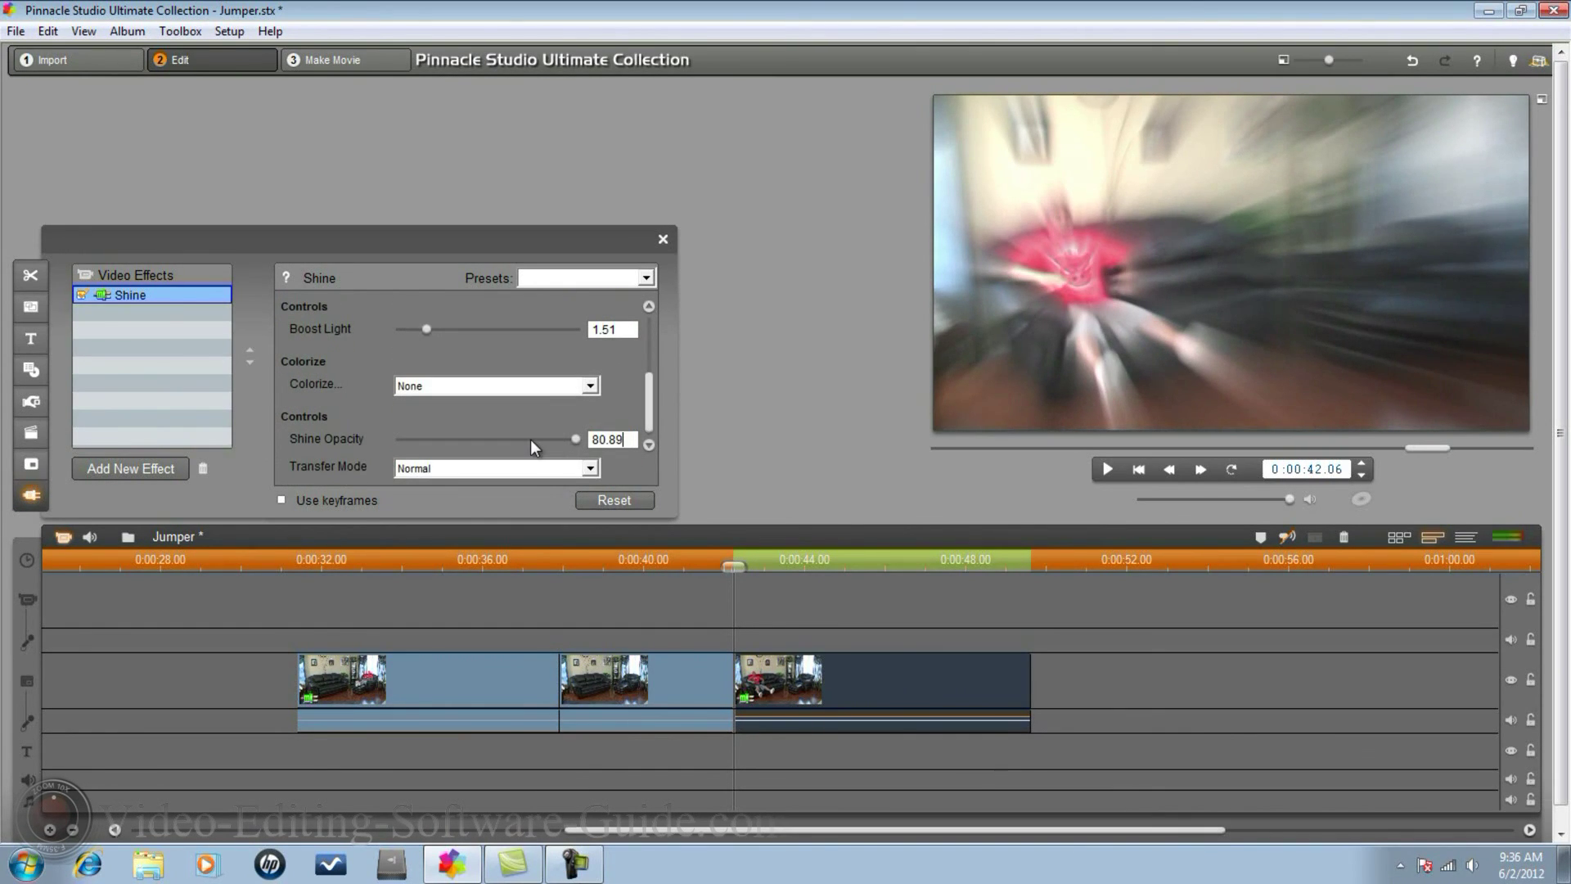
key("Return")
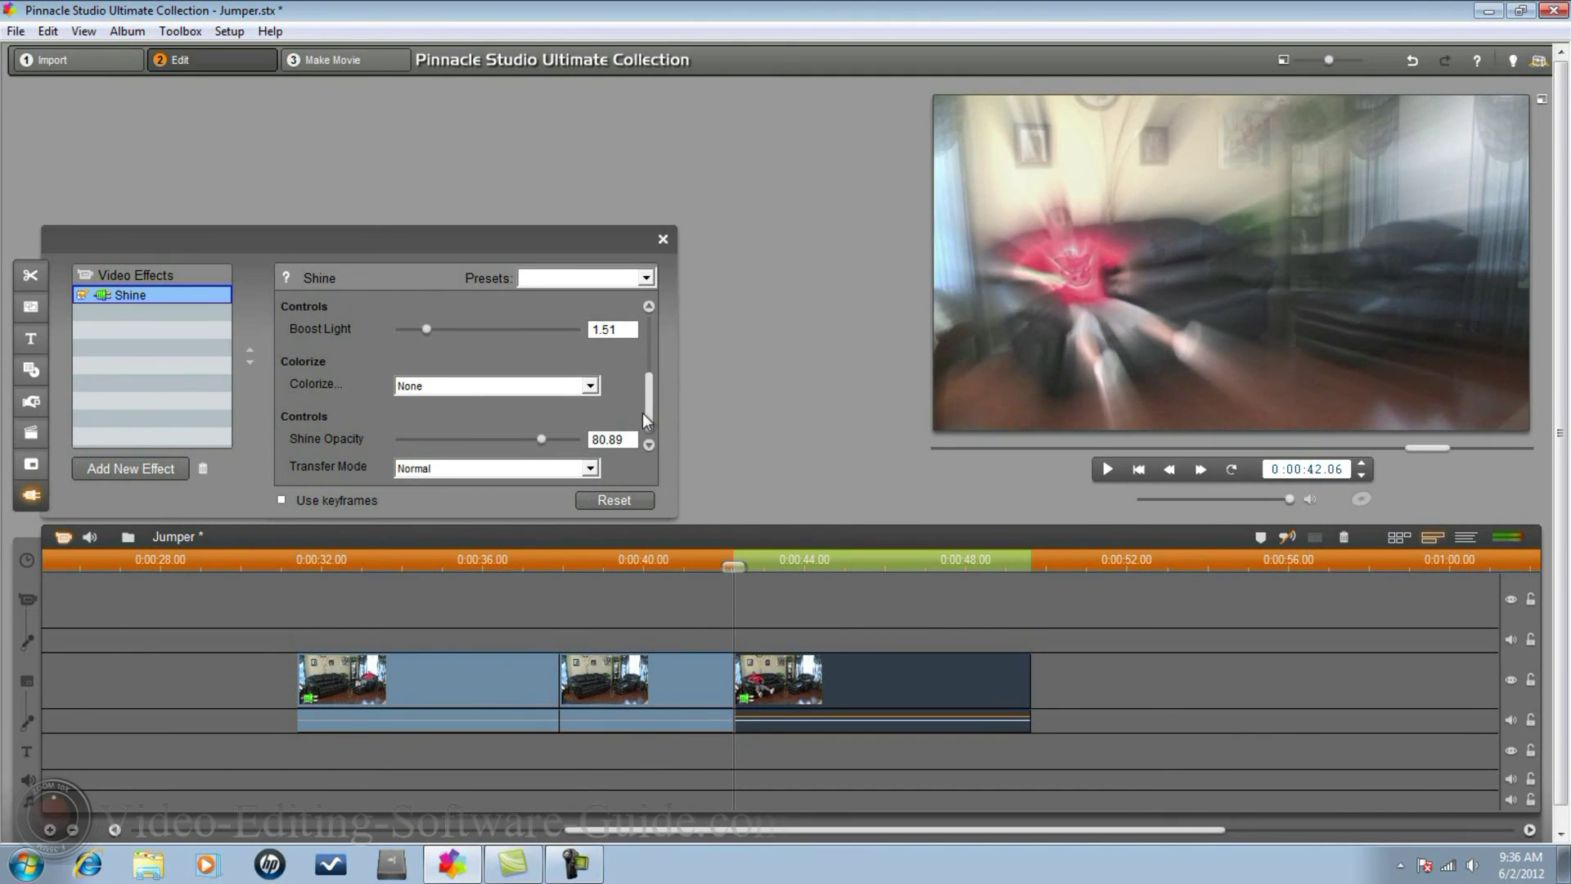
Review the sofa clip's Shine settings and step through its opening frames to check how the effect looks
mouse_move(650, 410)
left_mouse_down()
mouse_move(661, 349)
mouse_move(648, 434)
left_mouse_up()
left_click_drag(651, 405, 637, 332)
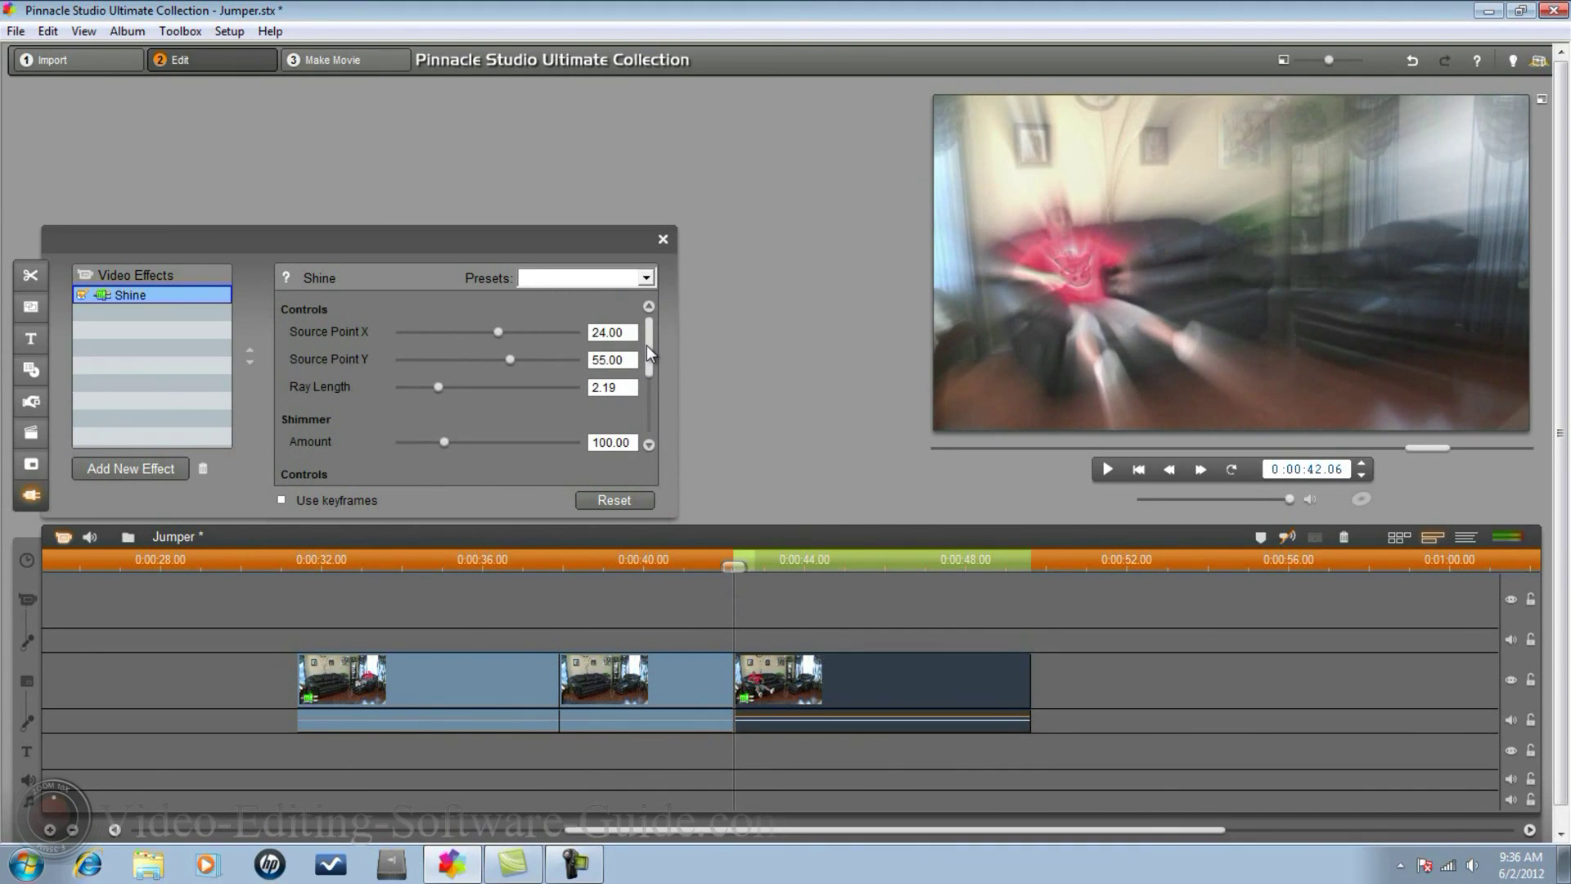
key("Right")
key("Right")
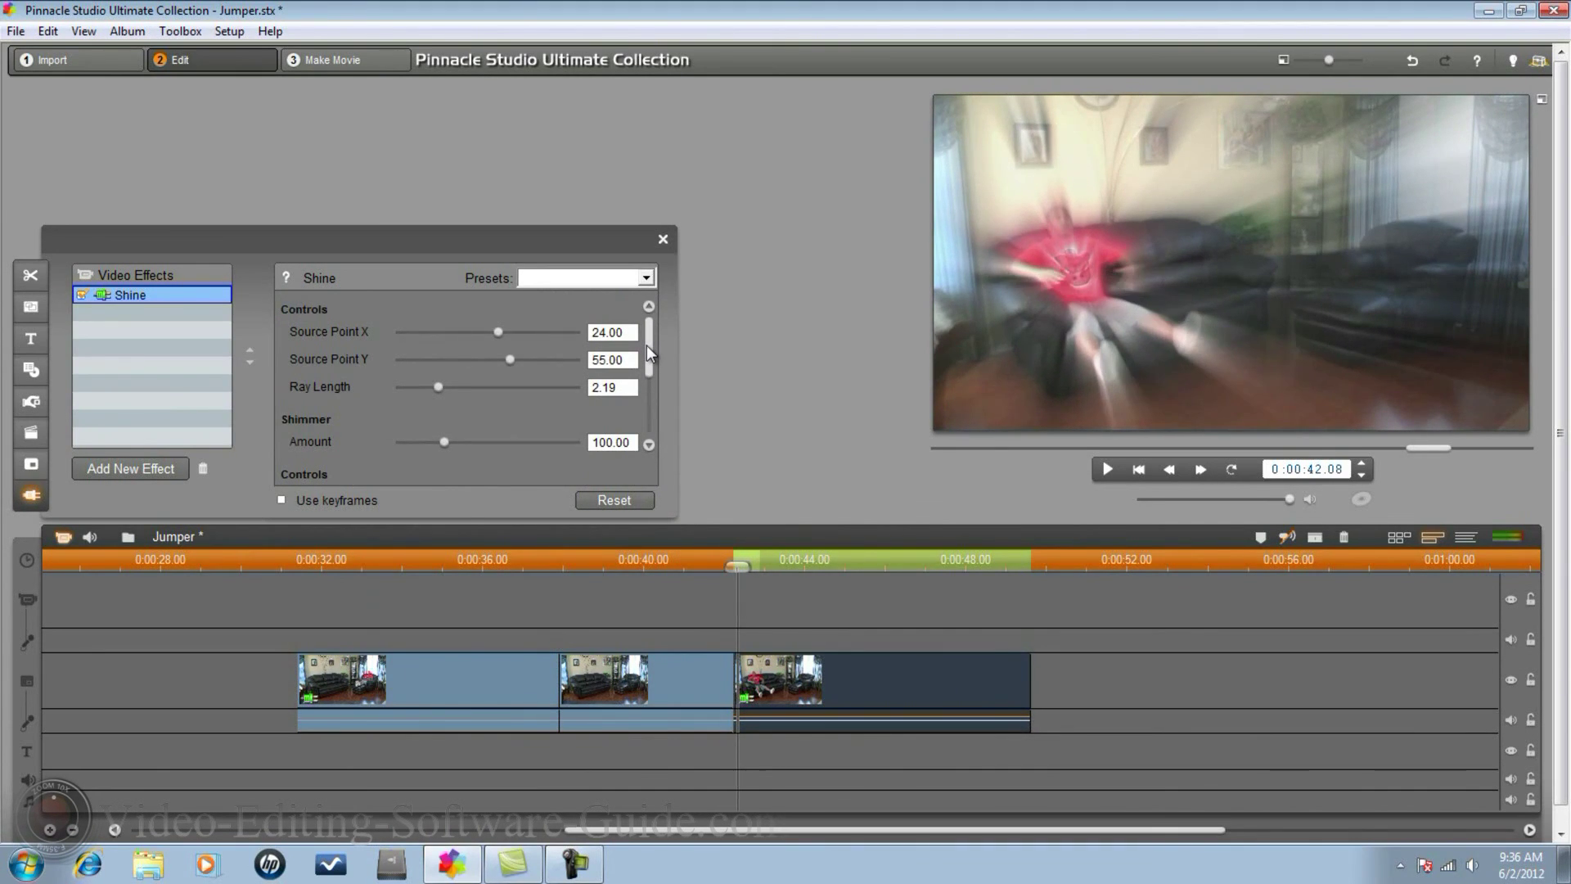
key("Right")
key("Right")
key("Right")
key("Right")
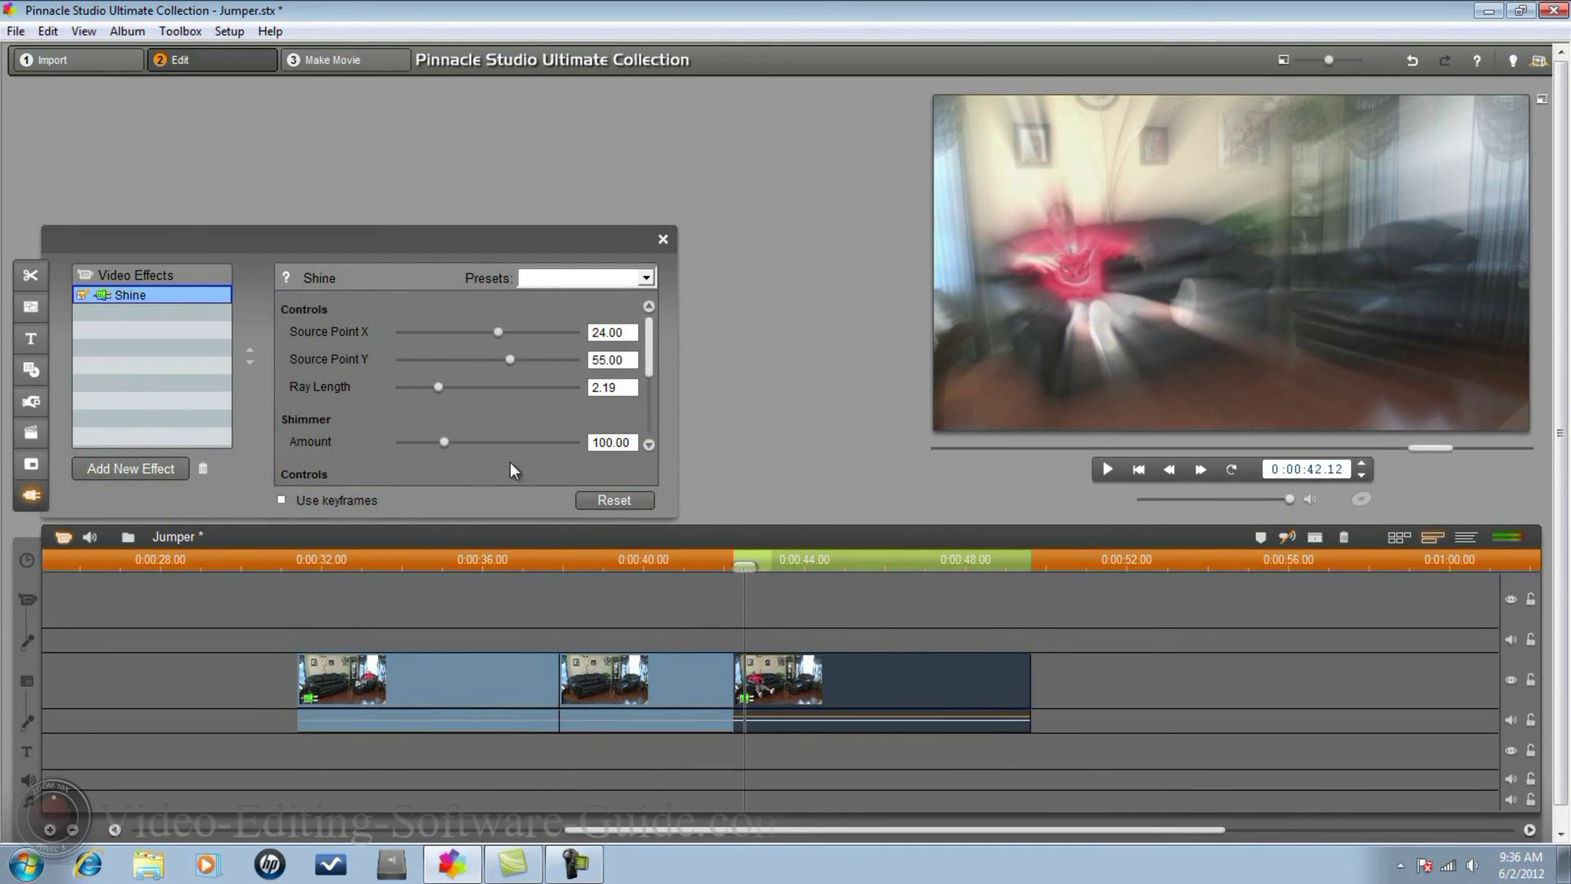
key("Left")
key("Left")
key("Left")
key("Left")
key("Left")
key("Left")
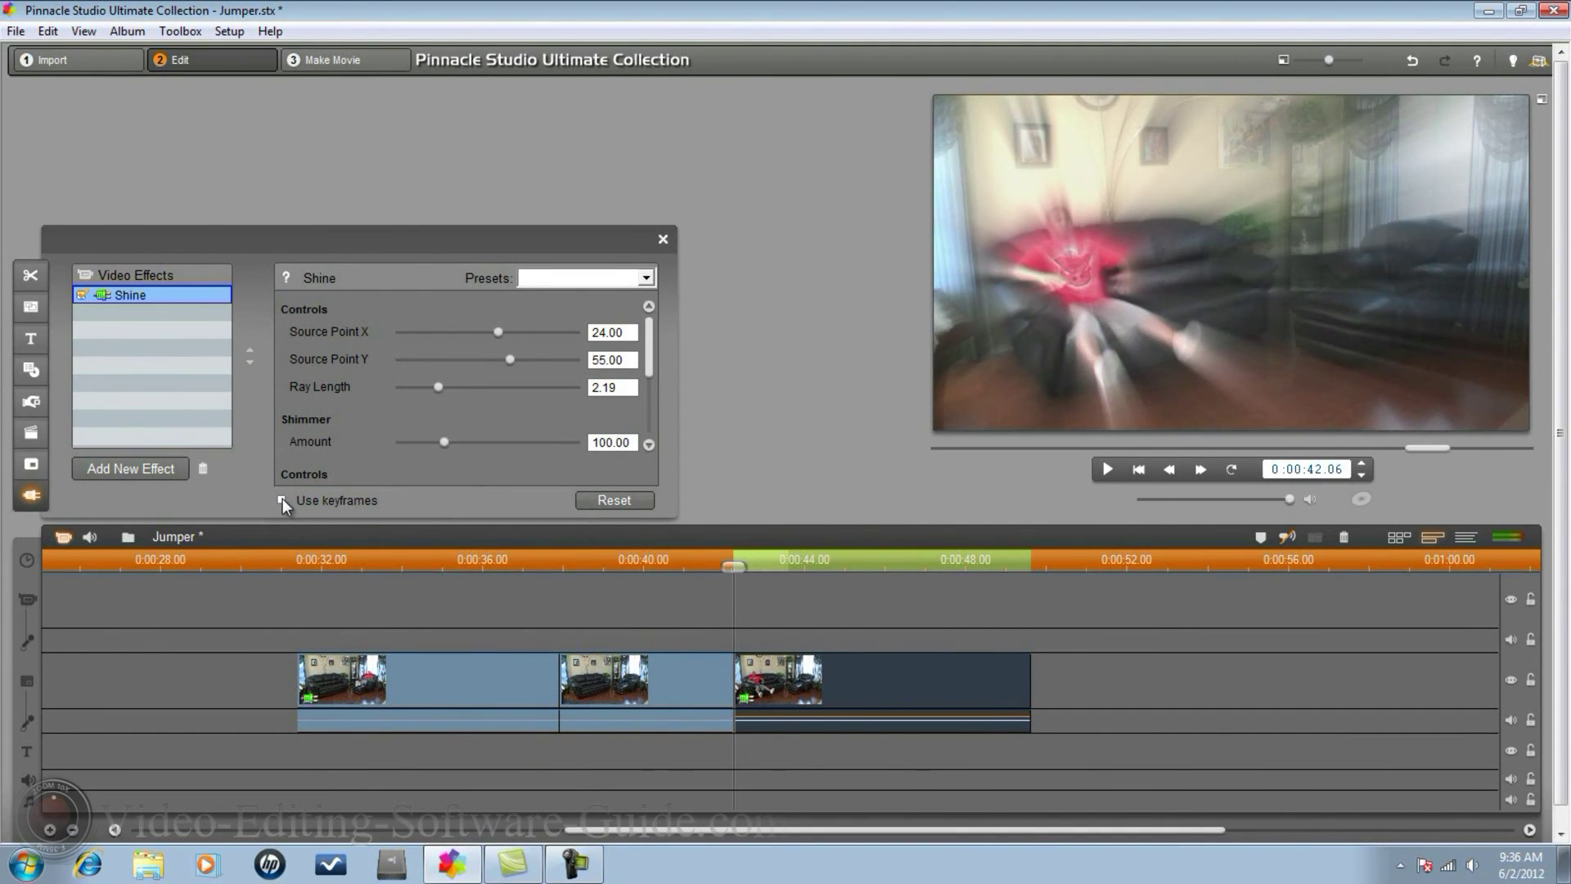
Enable keyframes for the sofa clip's Shine effect and add a keyframe seven frames into the clip, at 0:00:42.13
left_click(282, 499)
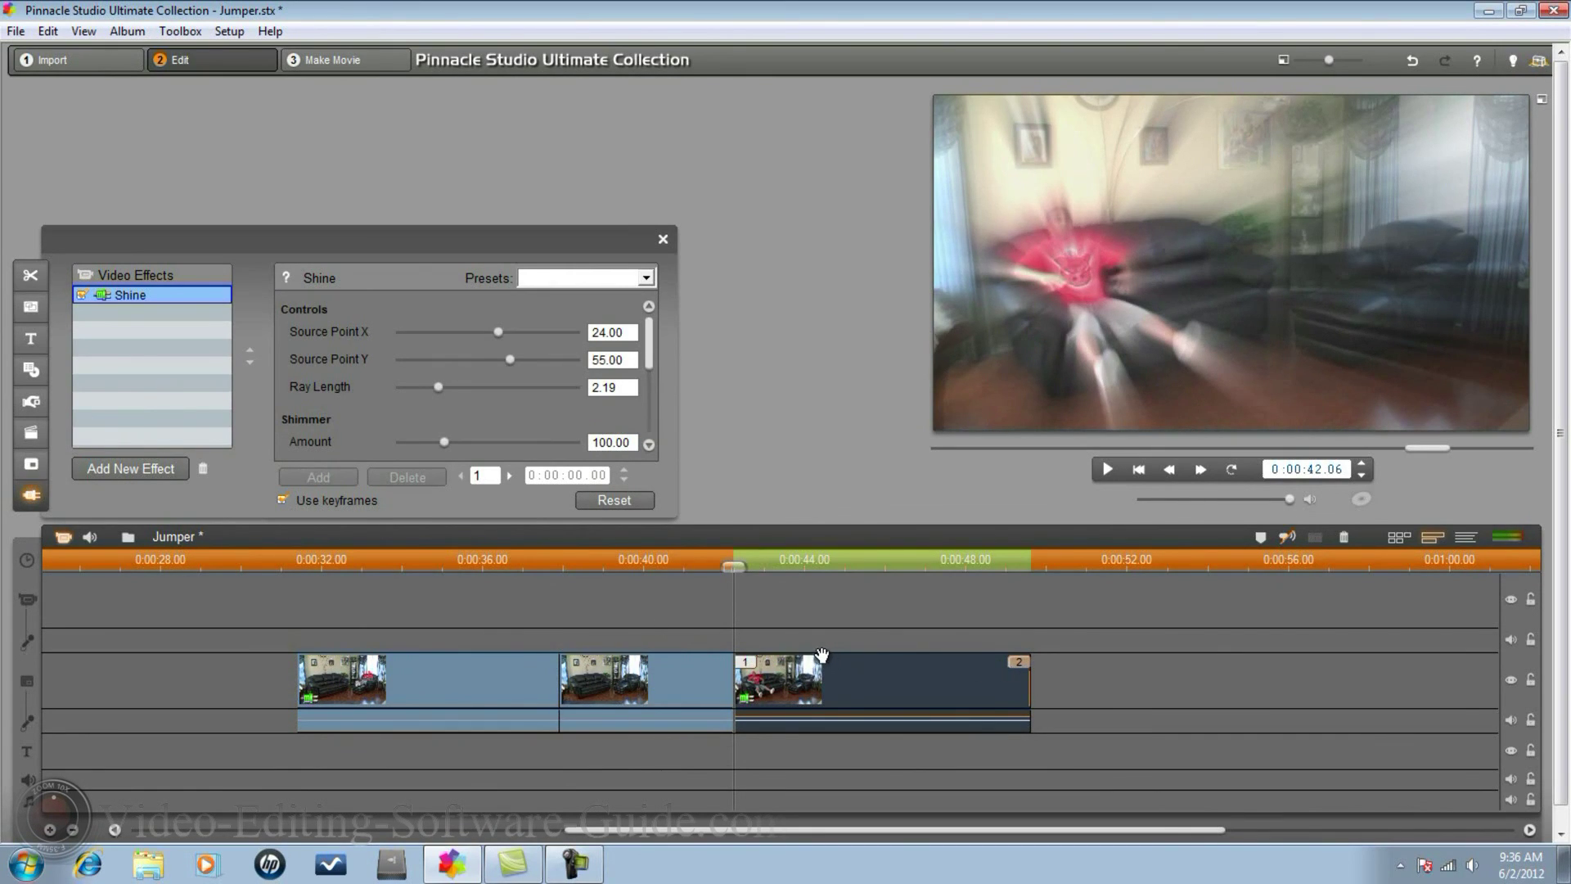
key("Right")
key("Right")
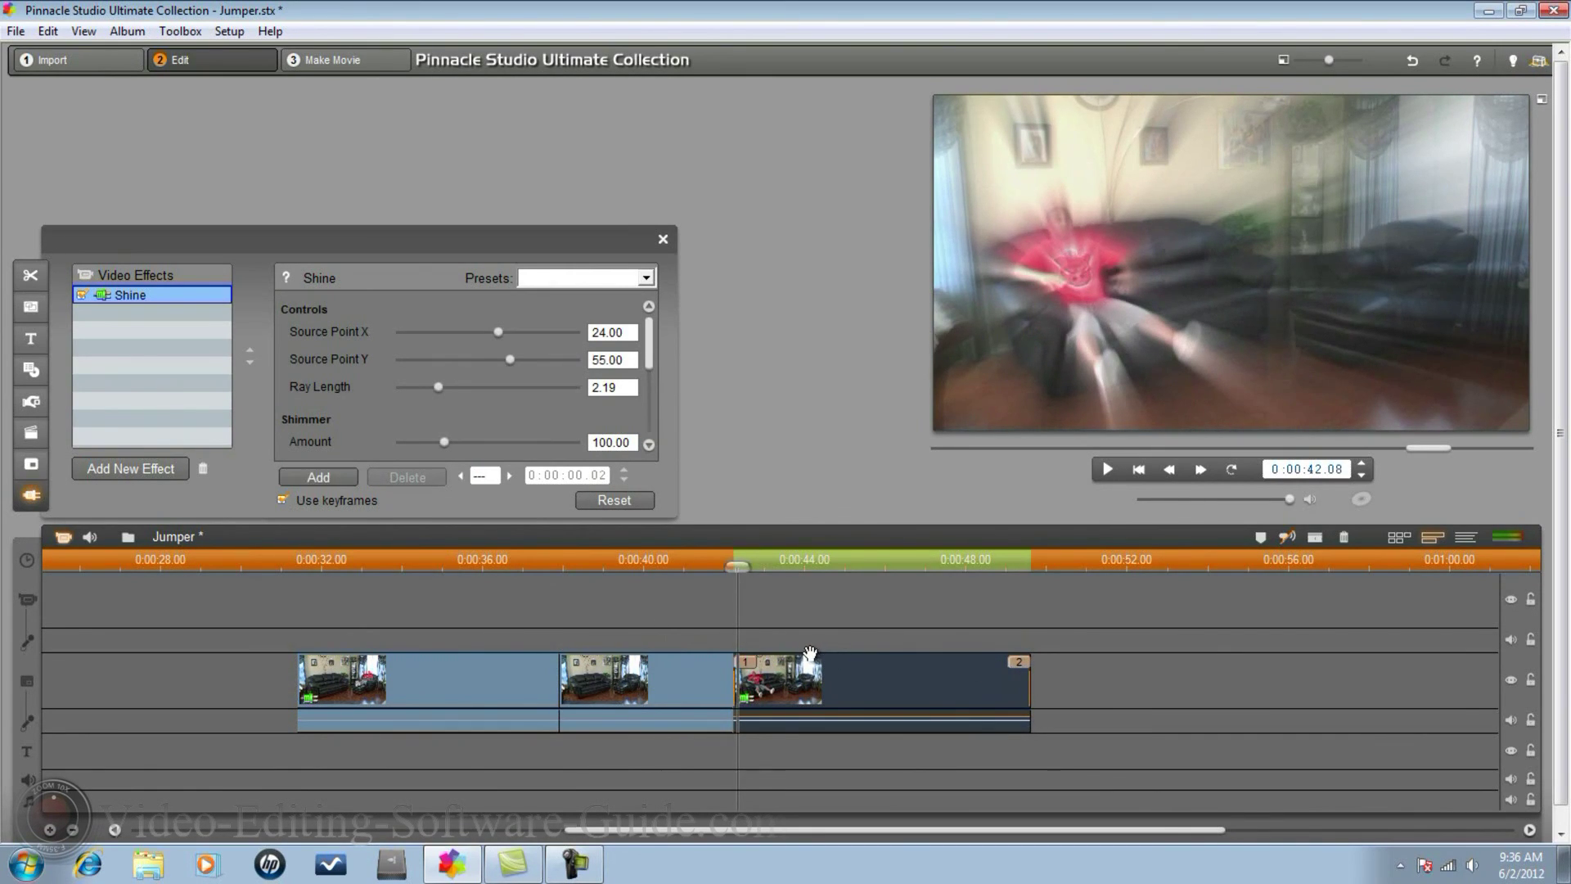
key("Right")
key("Right")
key("Right")
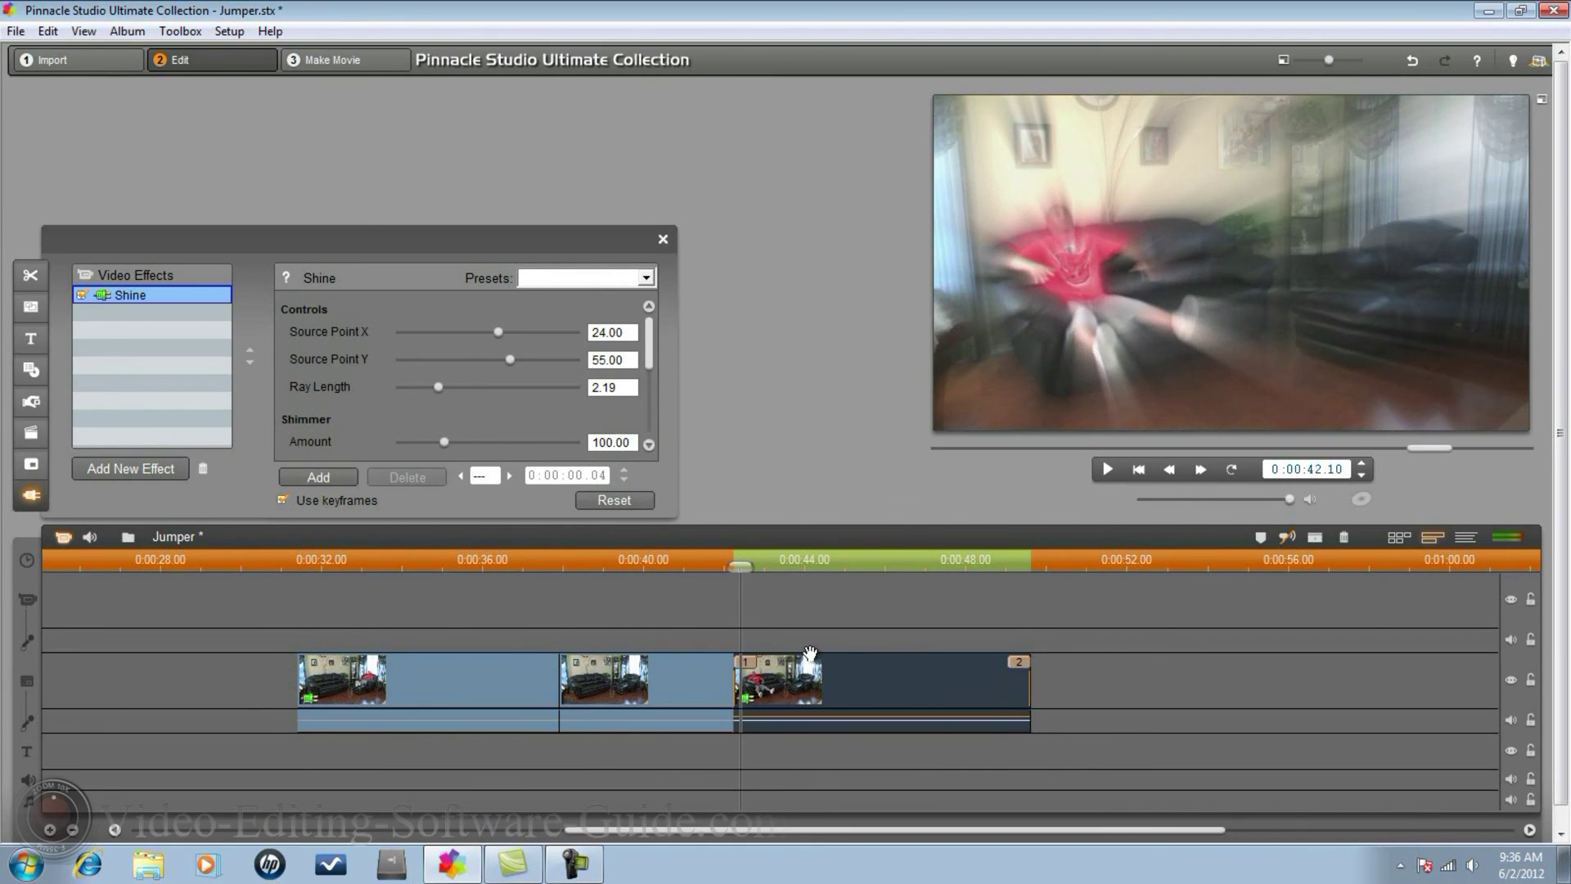
key("Right")
key("Right")
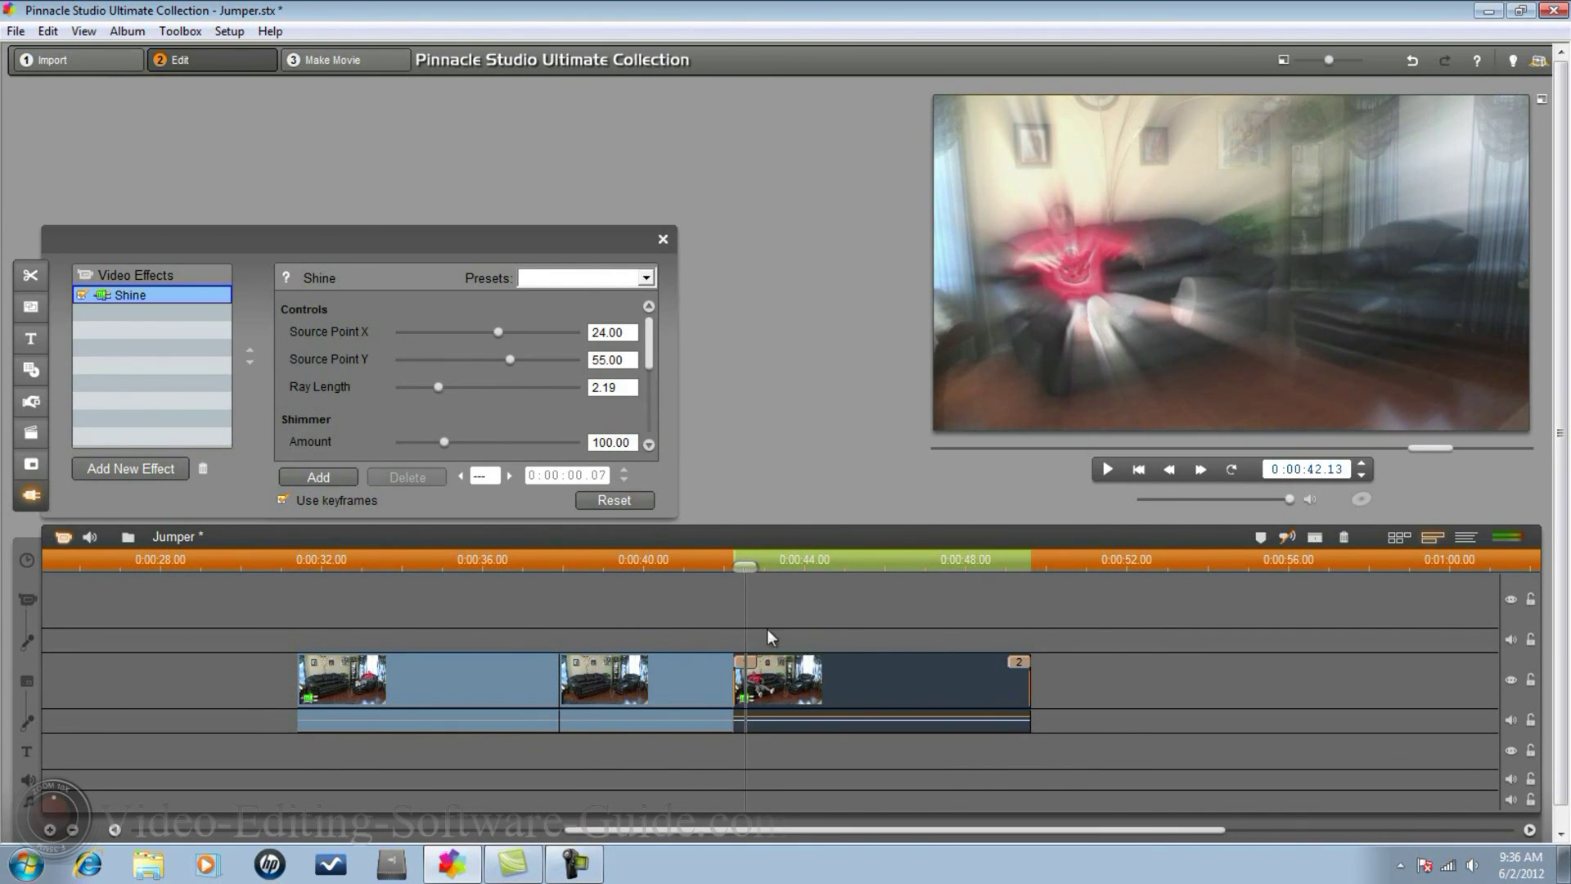
left_click(320, 477)
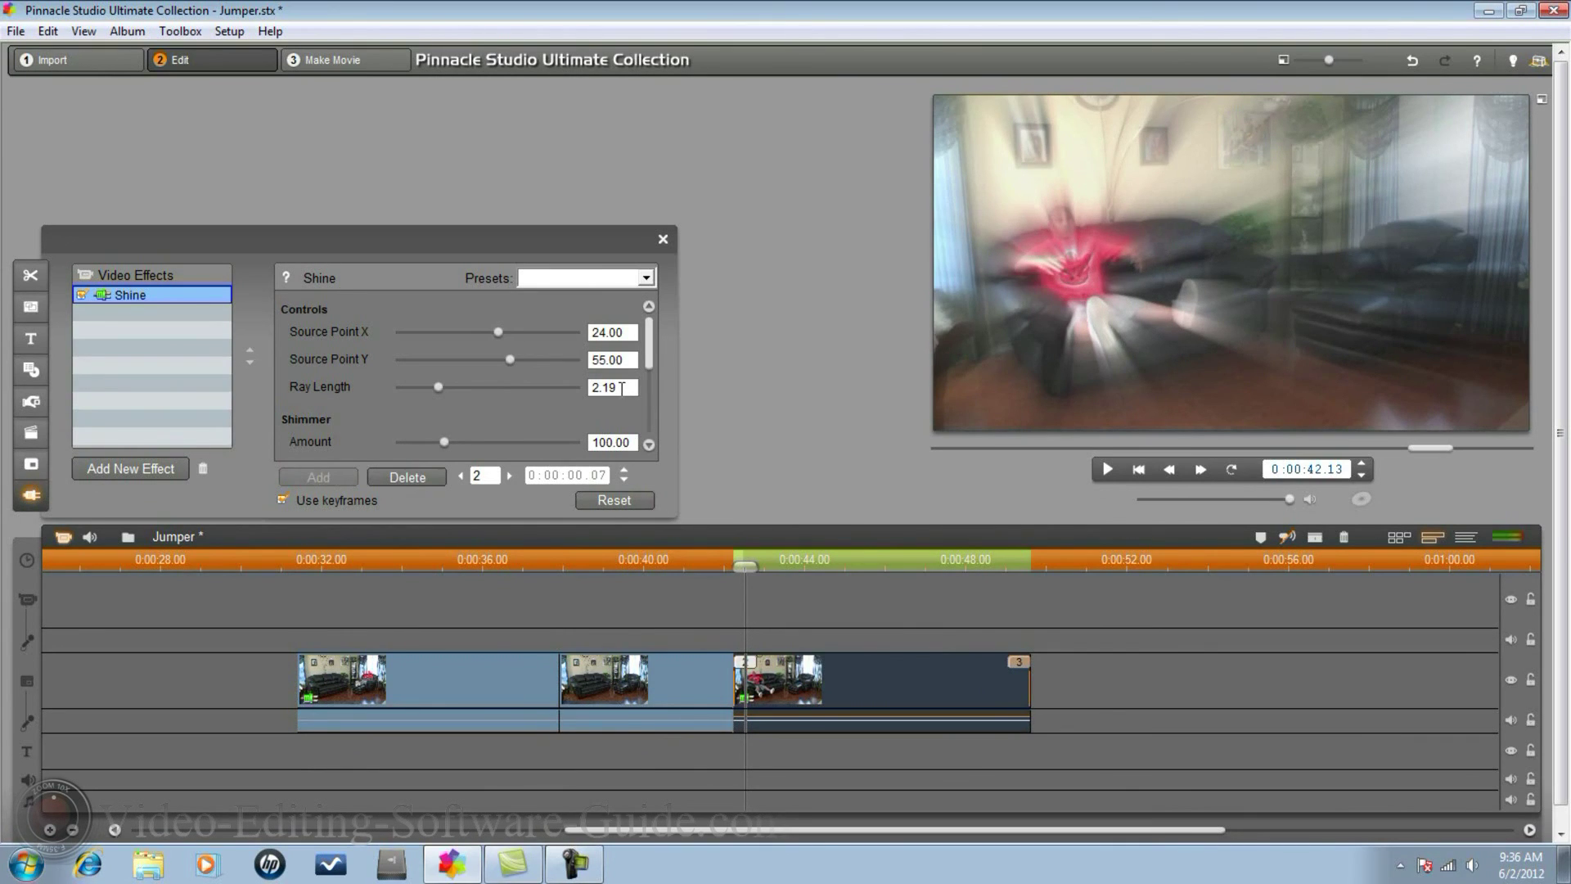
Set the Shine Ray Length to 0.50 and the Shimmer Amount to 31.46 at the second keyframe
left_click_drag(622, 389, 558, 396)
type("03.")
type(".50")
key("Return")
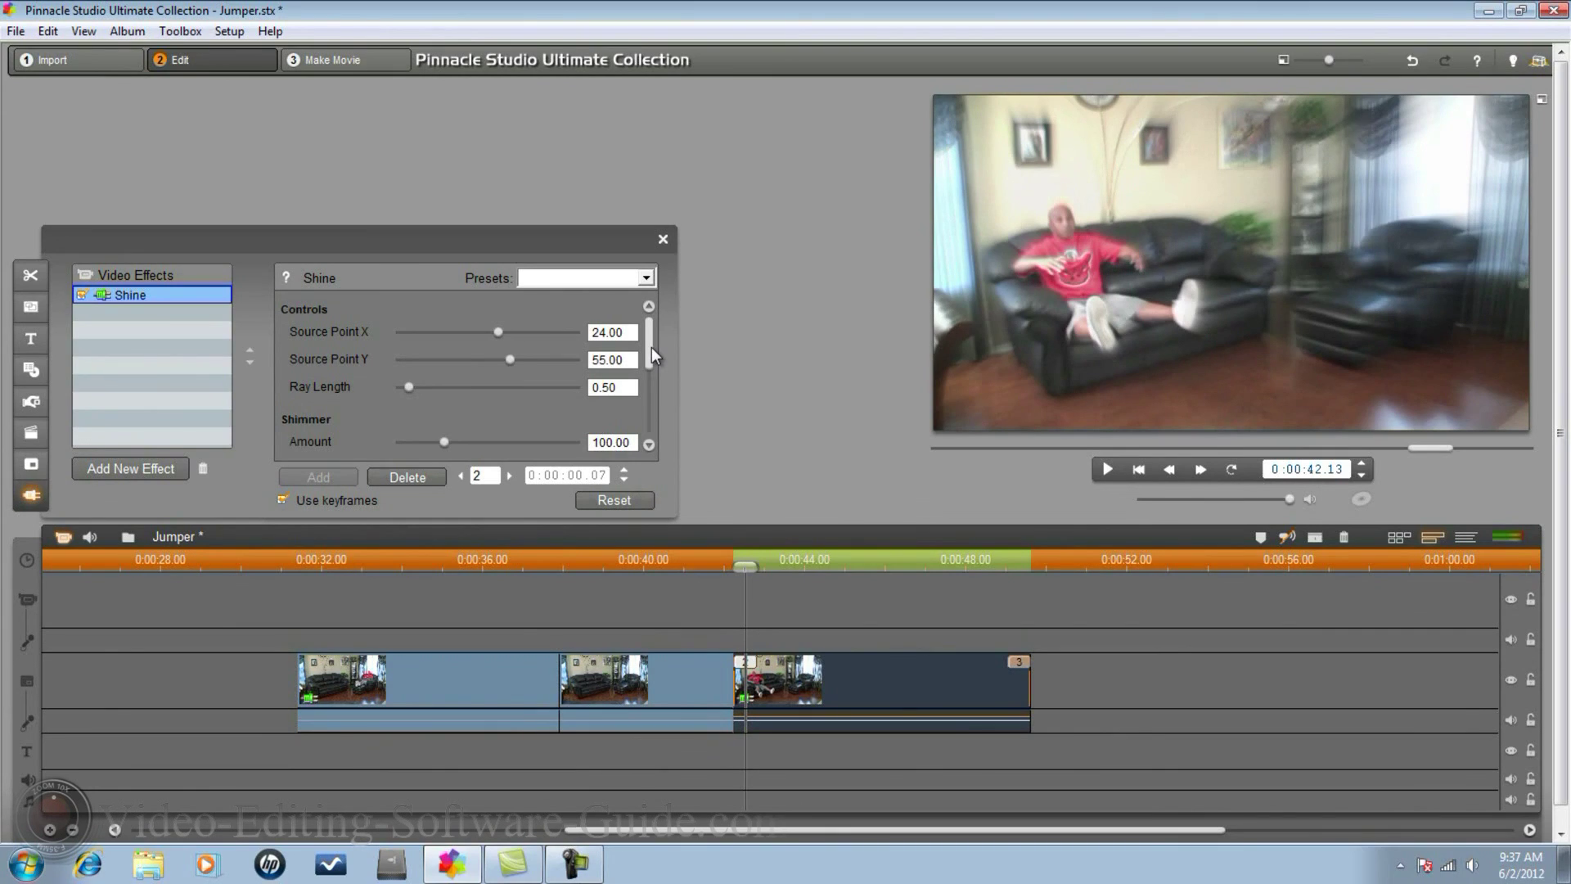
left_click_drag(638, 442, 591, 442)
type("31.46")
key("Return")
Set Boost Light to 0.22 at the sofa clip's second Shine keyframe
left_click_drag(651, 352, 591, 406)
type("0.22")
key("Return")
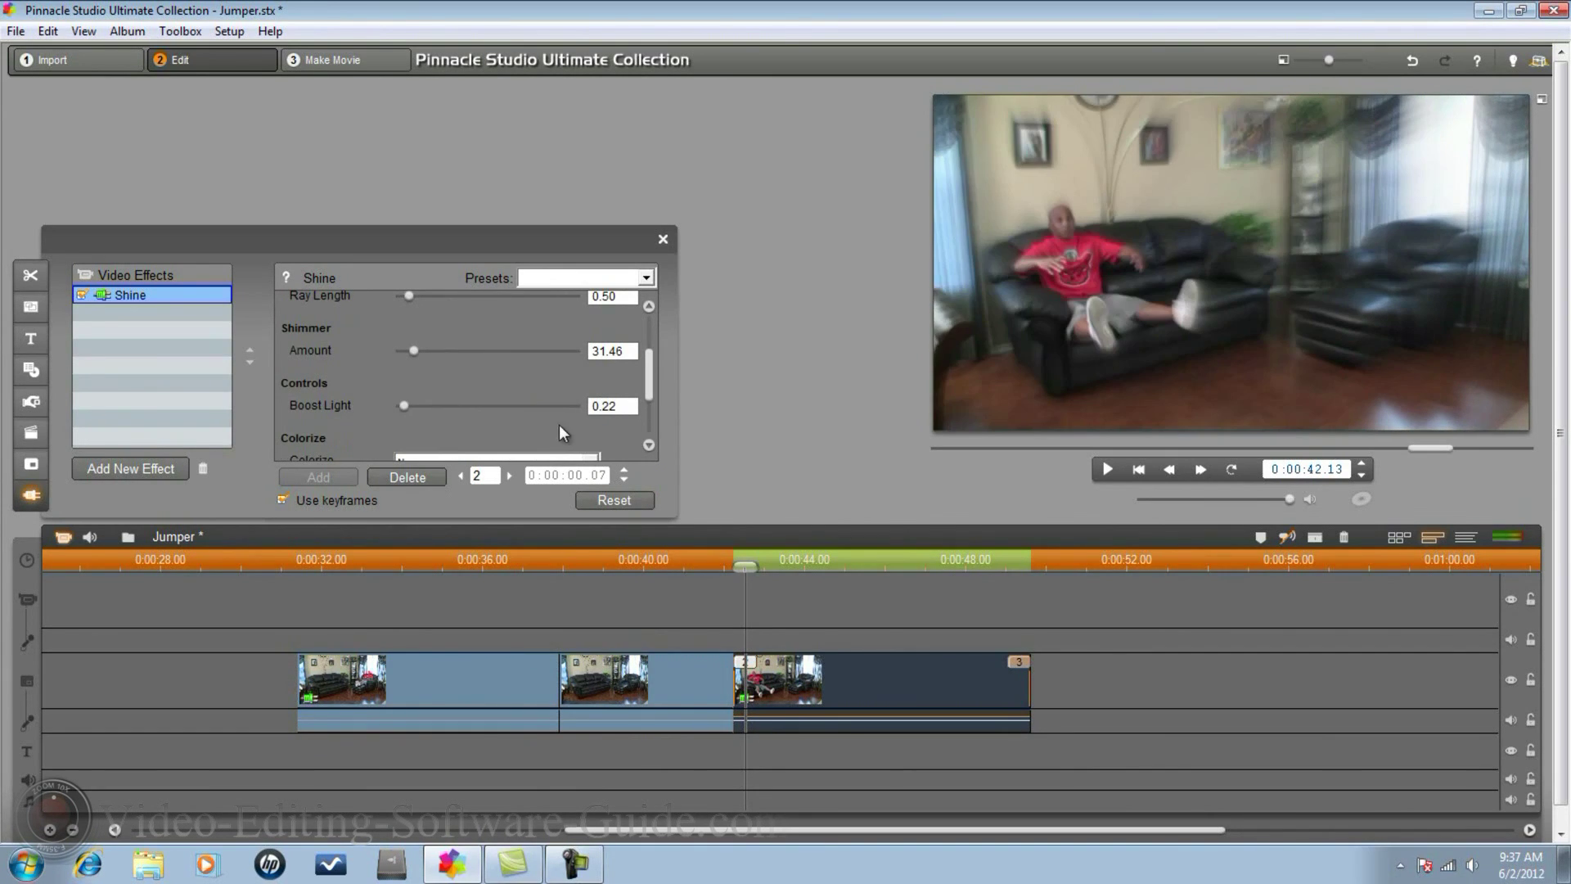
left_click_drag(644, 377, 649, 421)
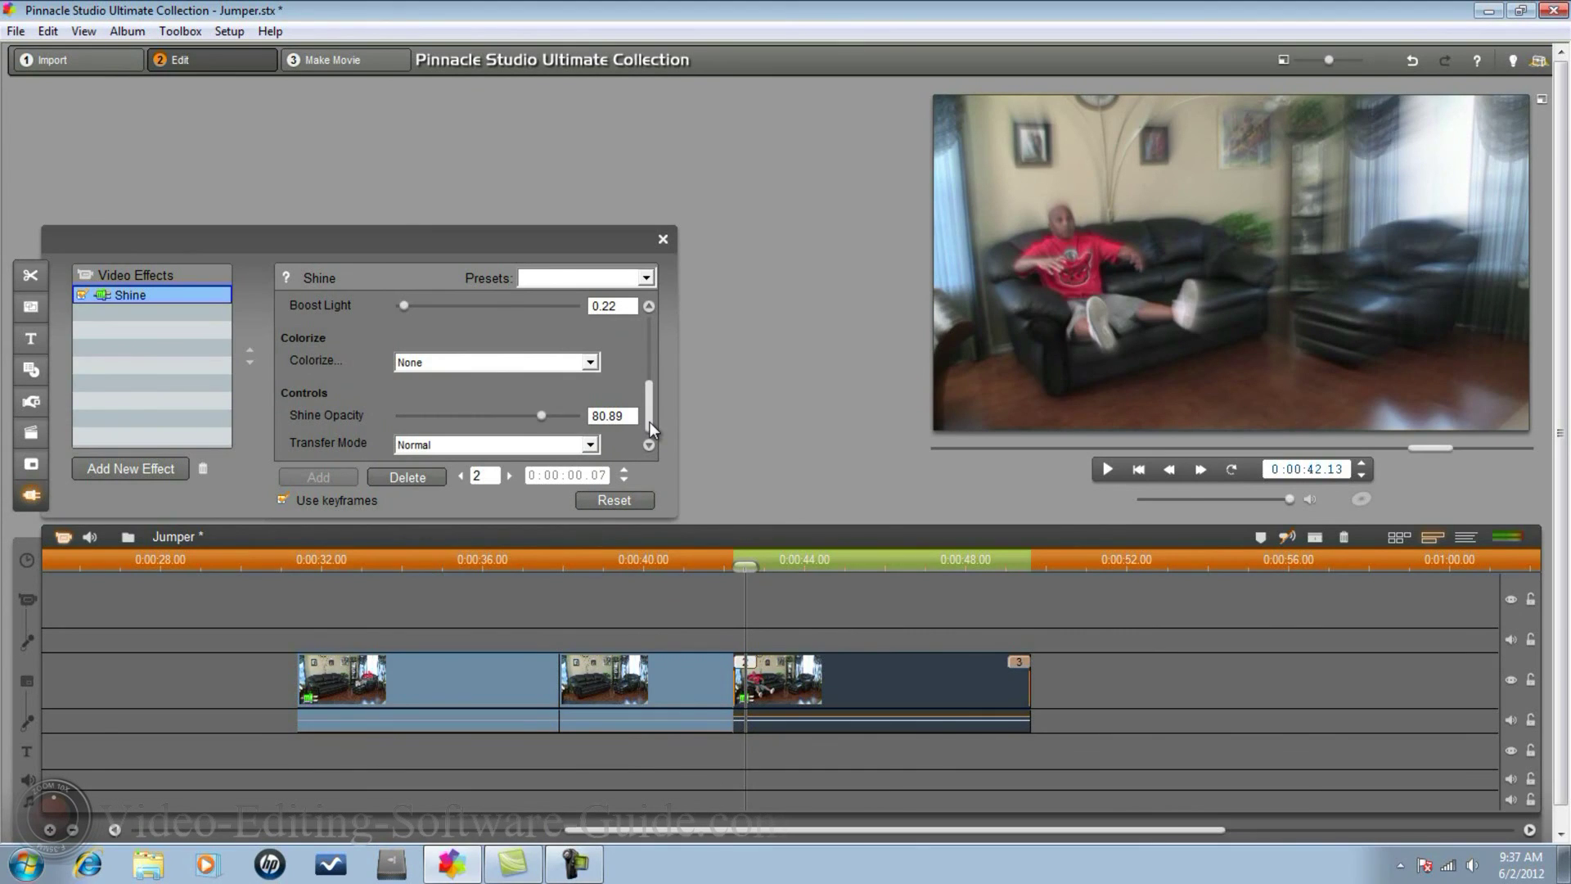
left_click_drag(646, 415, 646, 326)
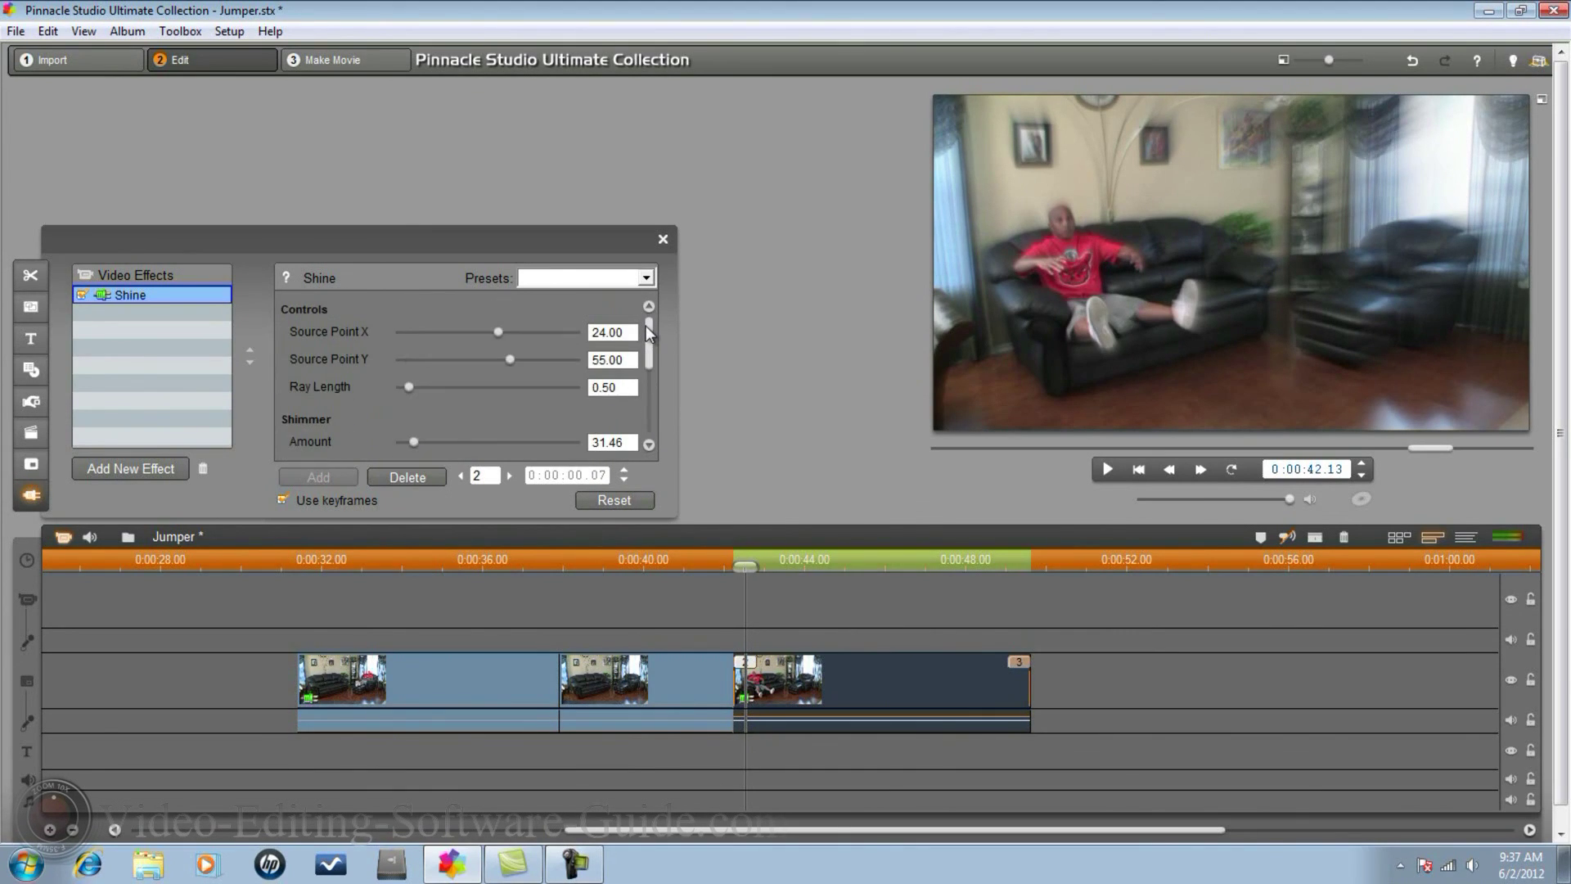
Add a third Shine keyframe to the sofa clip seven frames further on, at 0:00:42.20
left_click(624, 455)
left_click(624, 455)
left_click(624, 455)
left_click(624, 455)
left_click(624, 455)
left_click(623, 455)
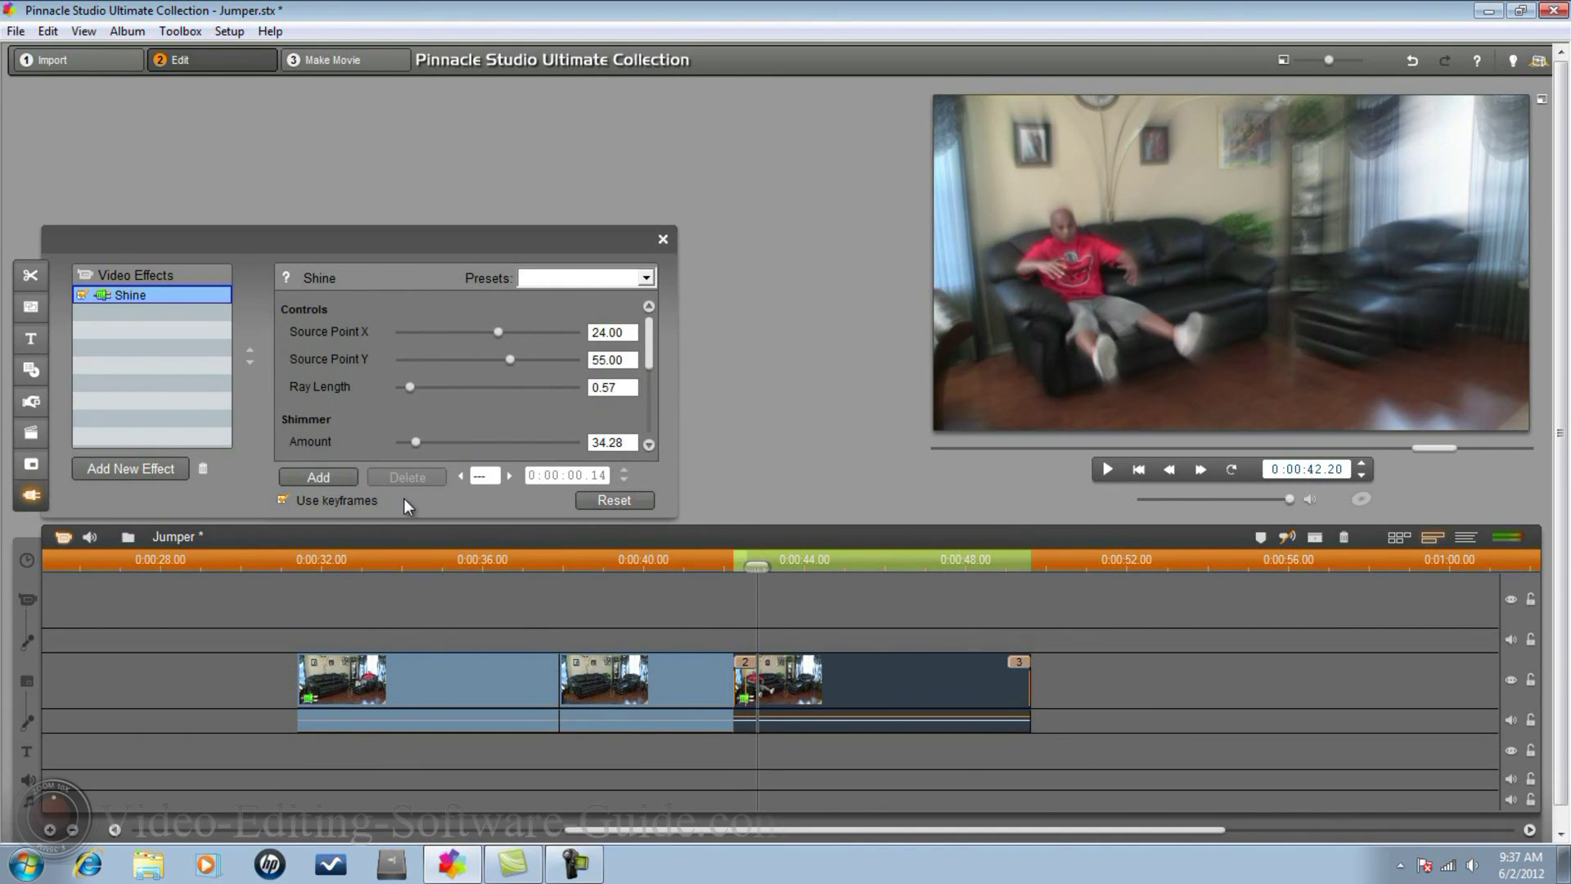
left_click(331, 481)
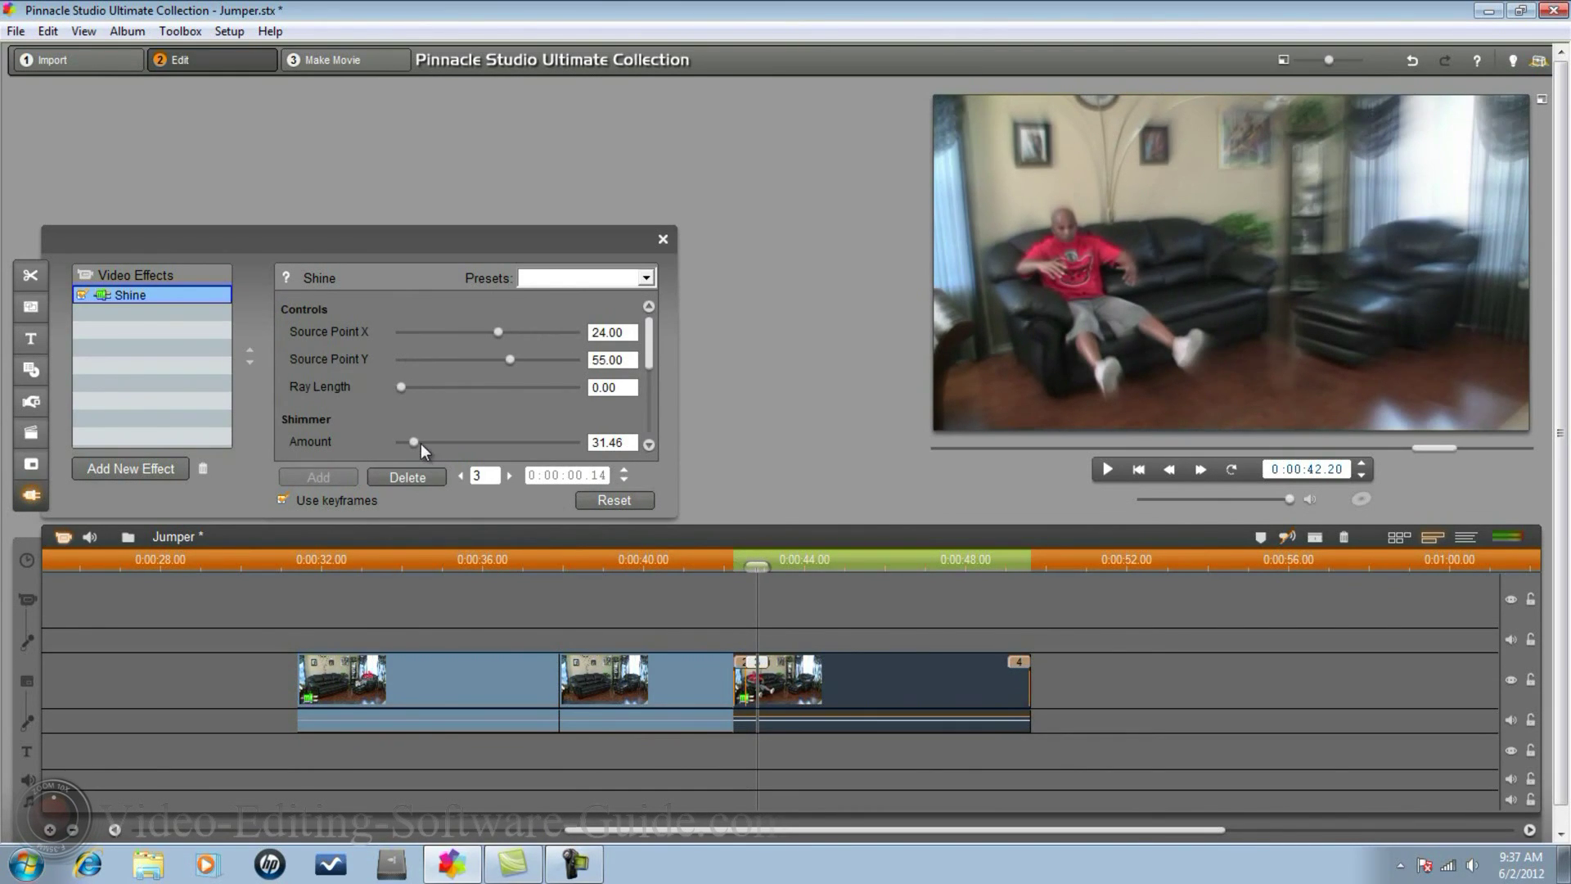
Reduce Ray Length, Shimmer Amount, Boost Light and Shine Opacity to 0.00 at the third keyframe
left_click_drag(415, 440, 363, 429)
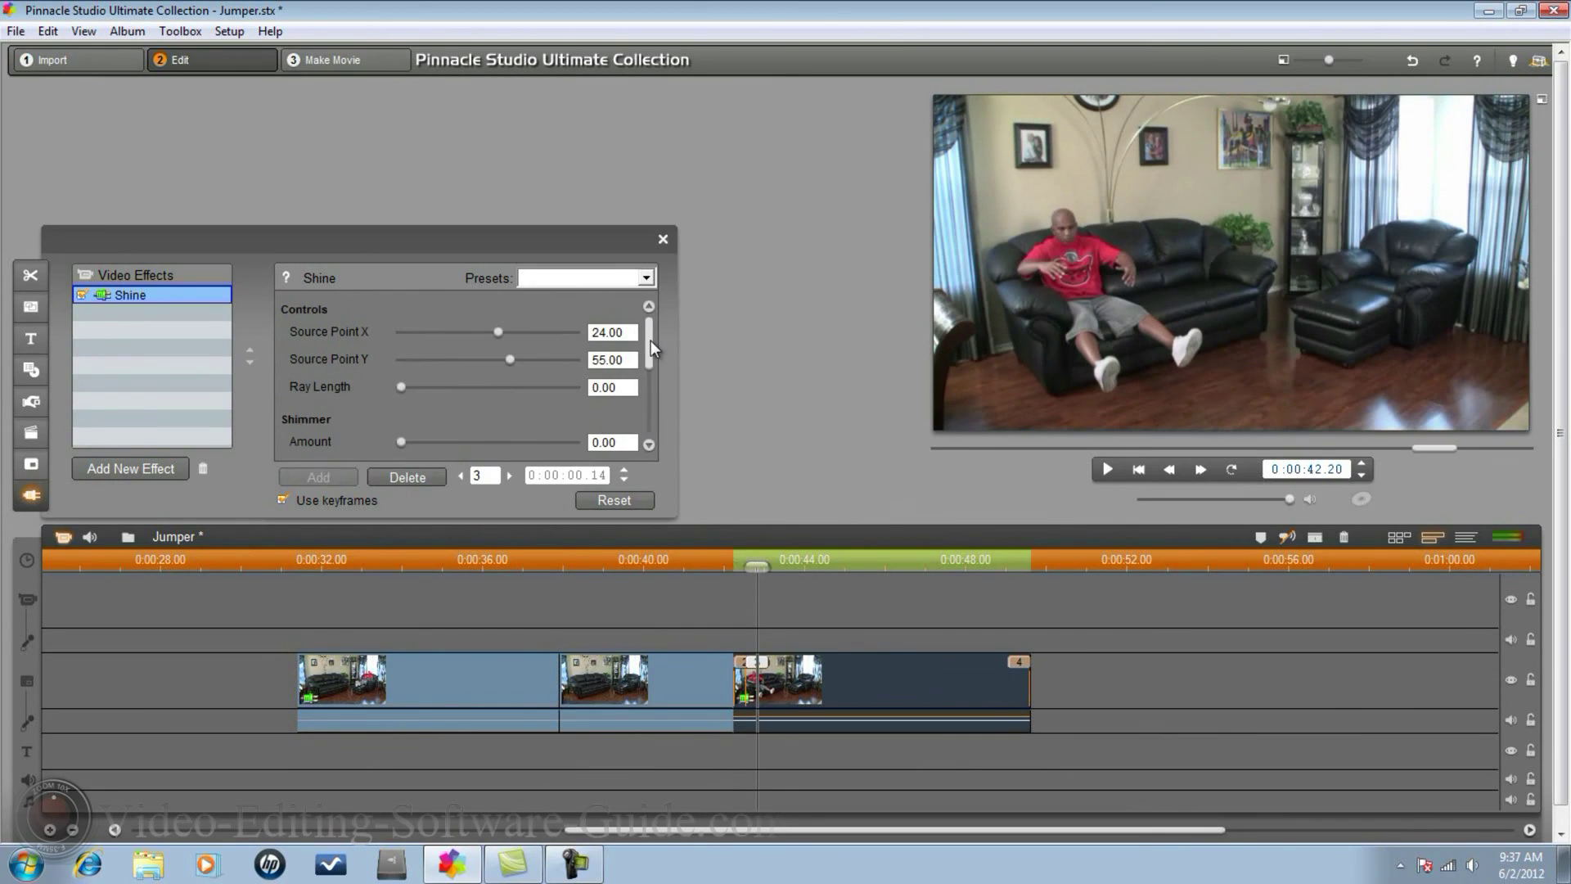
scroll(651, 341, "down", 3)
left_click_drag(405, 347, 400, 348)
scroll(651, 388, "down", 1)
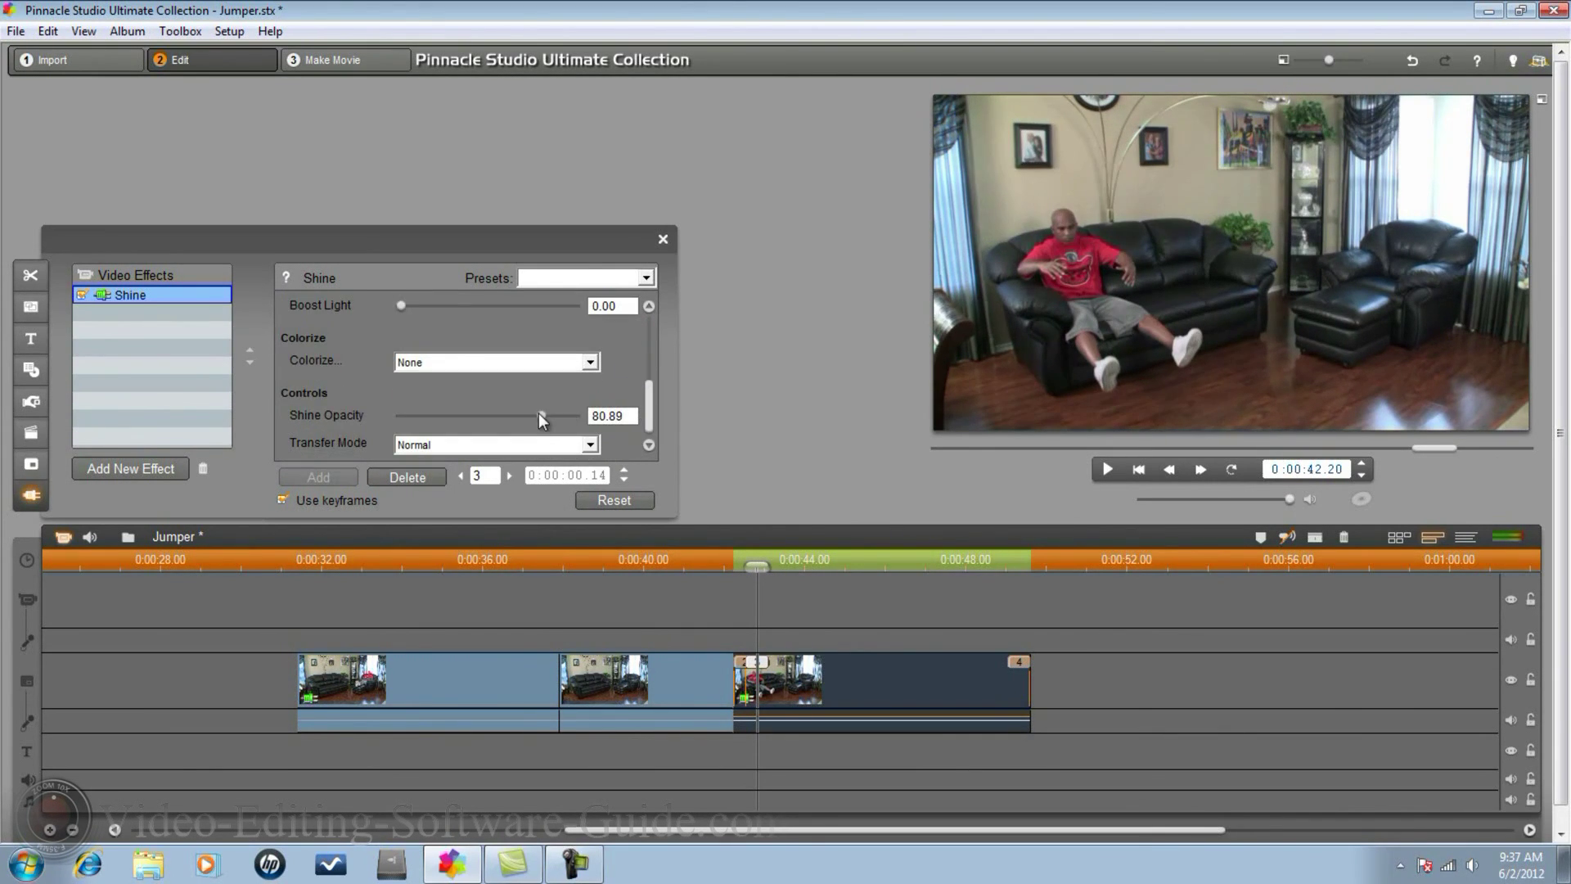
left_click_drag(539, 415, 371, 416)
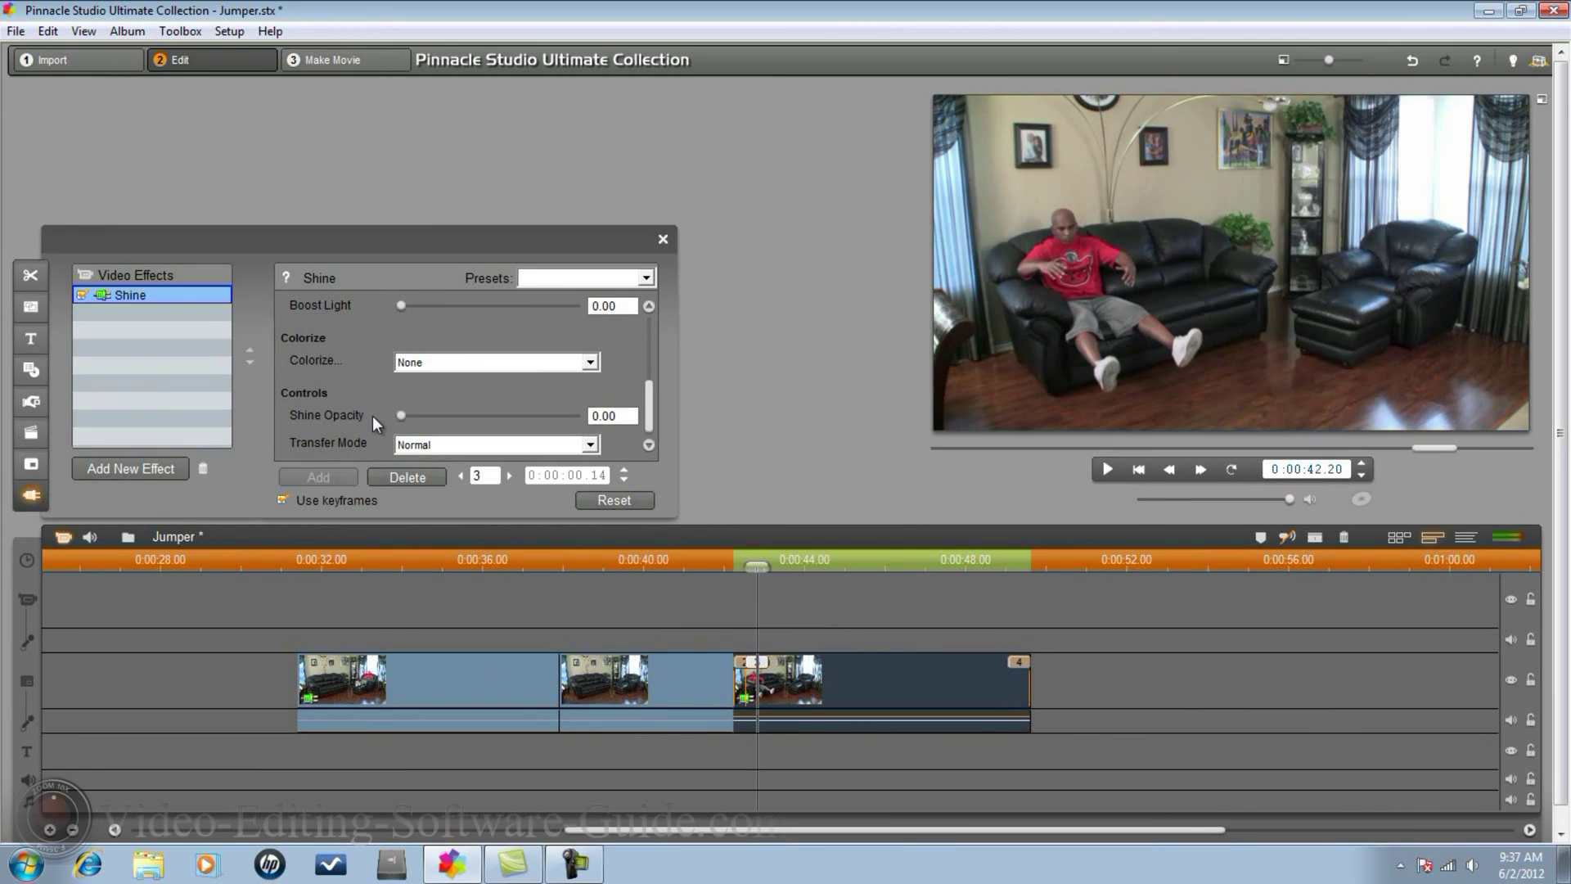
Reduce Ray Length, Shimmer Amount, Boost Light and Shine Opacity to 0.00 at the sofa clip's last keyframe, and close the effect settings
left_click(510, 473)
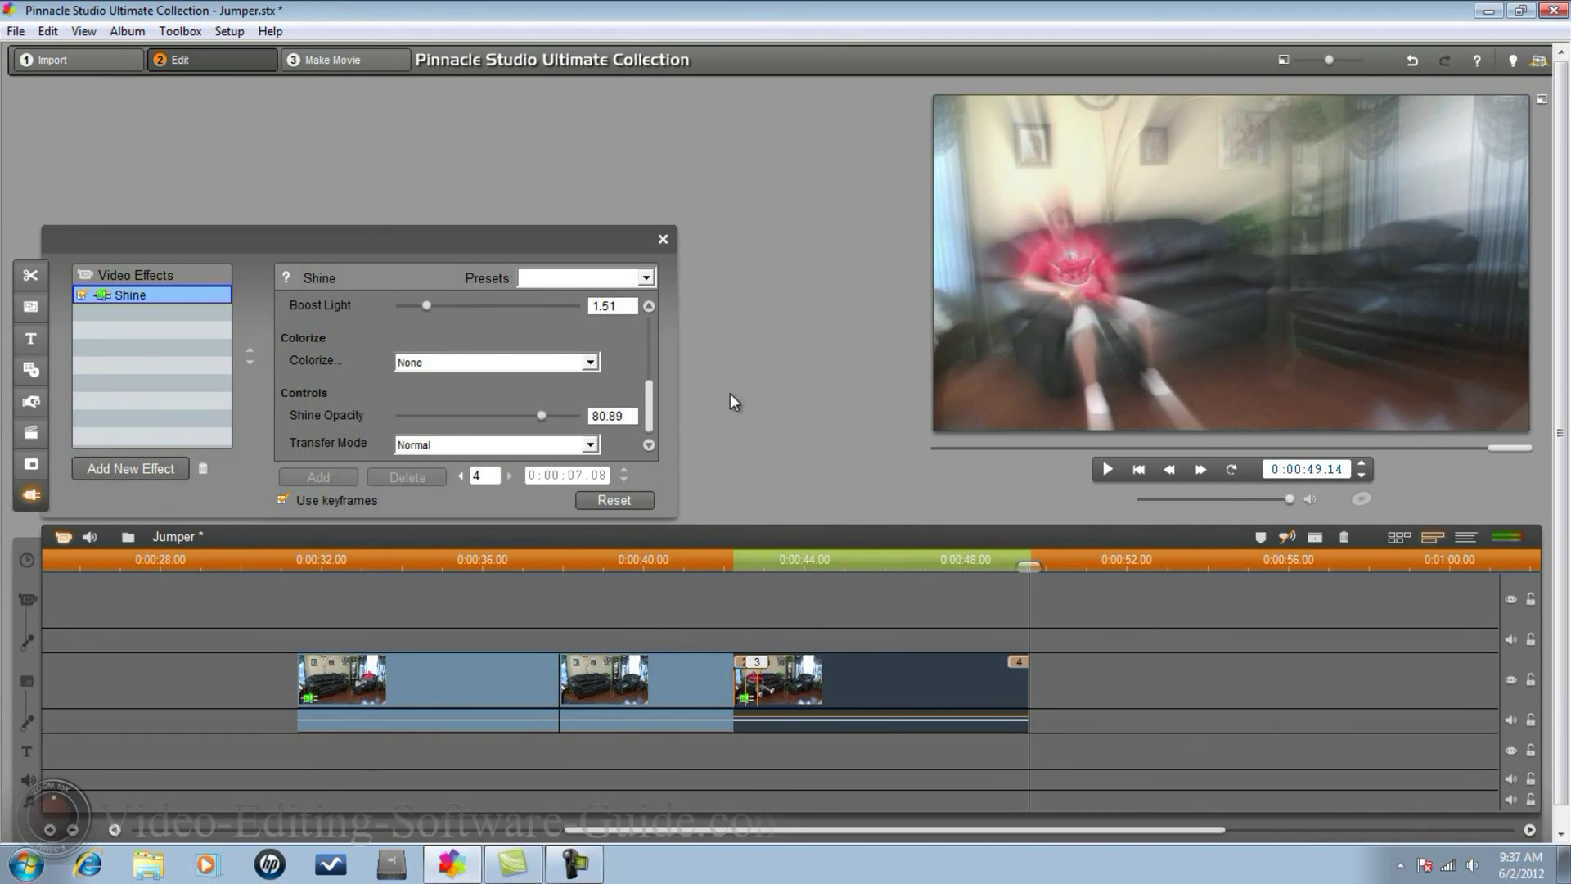
left_click_drag(652, 417, 658, 336)
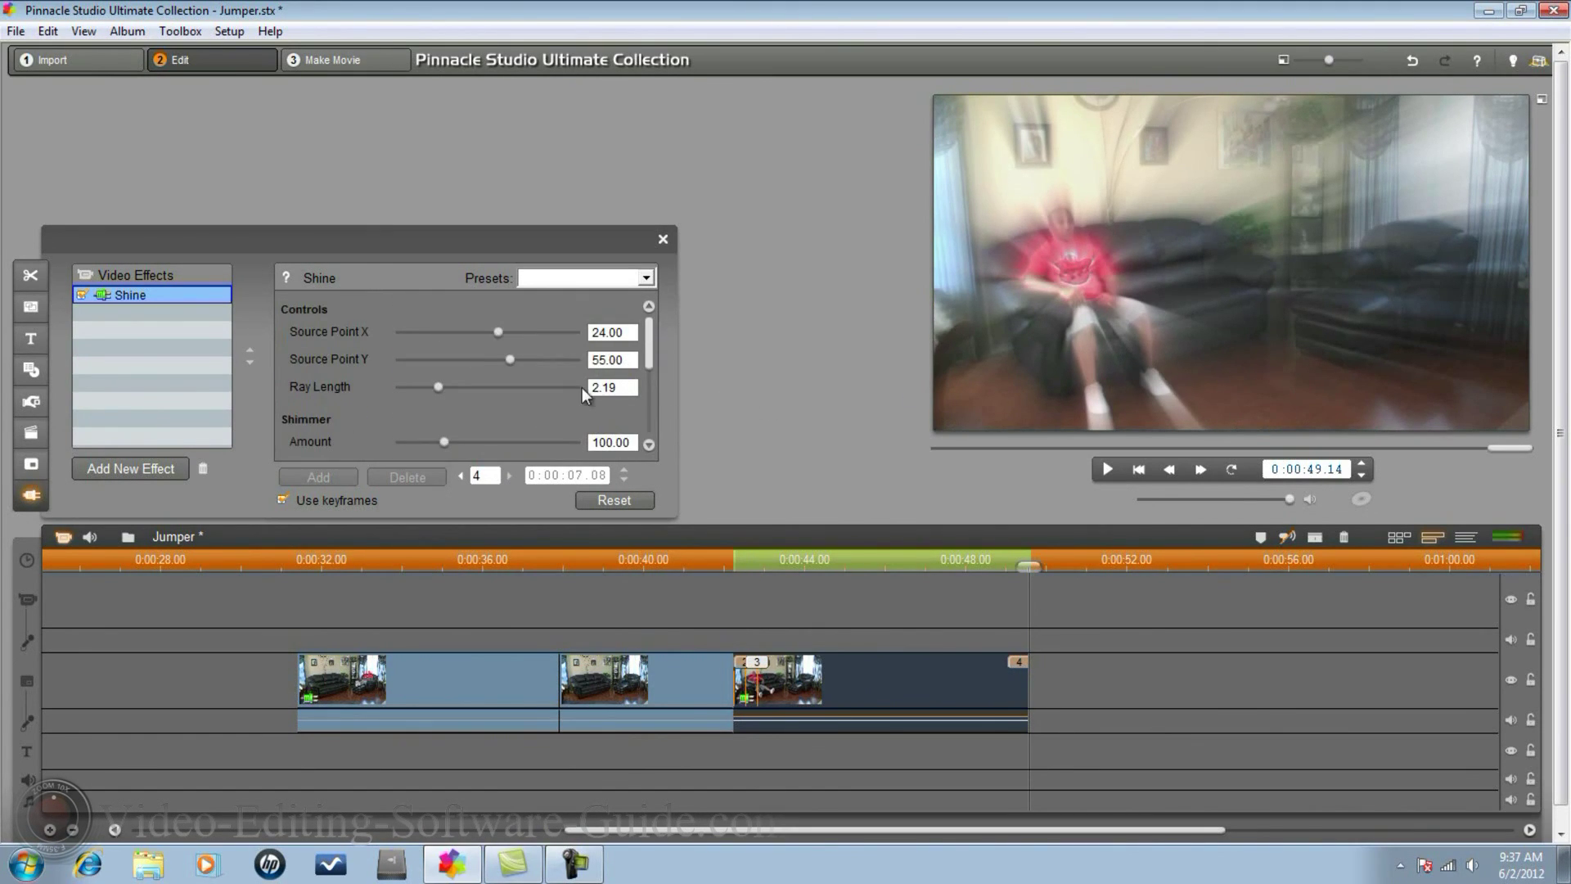
left_click_drag(435, 387, 360, 390)
left_click_drag(442, 440, 393, 439)
left_click_drag(650, 332, 642, 387)
left_click_drag(426, 341, 376, 335)
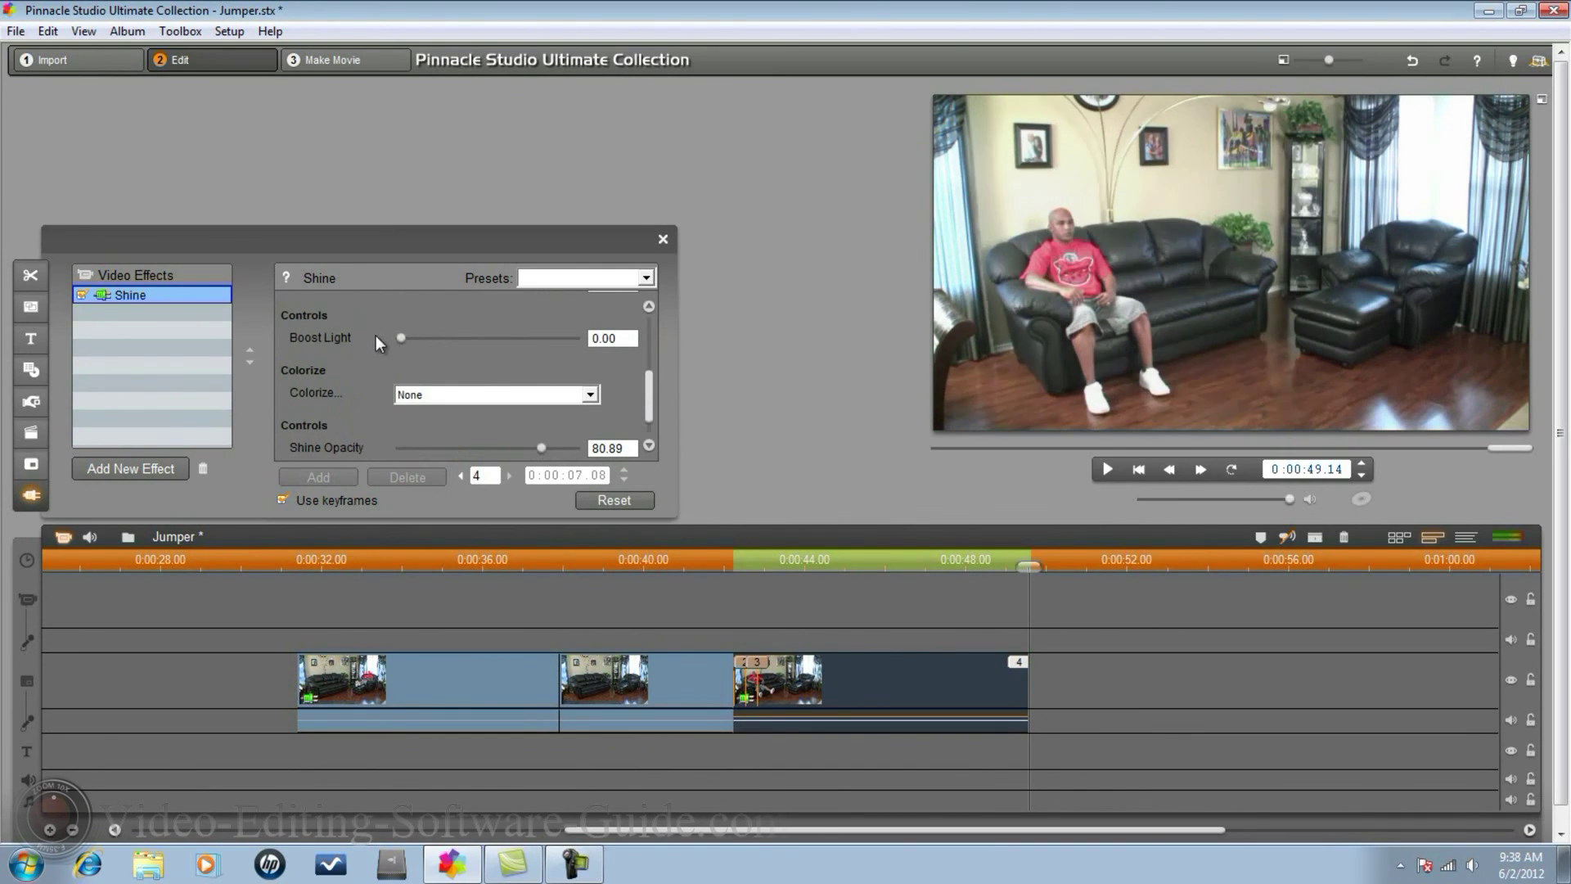
scroll(646, 386, "down", 1)
scroll(647, 387, "down", 1)
left_click_drag(542, 414, 372, 411)
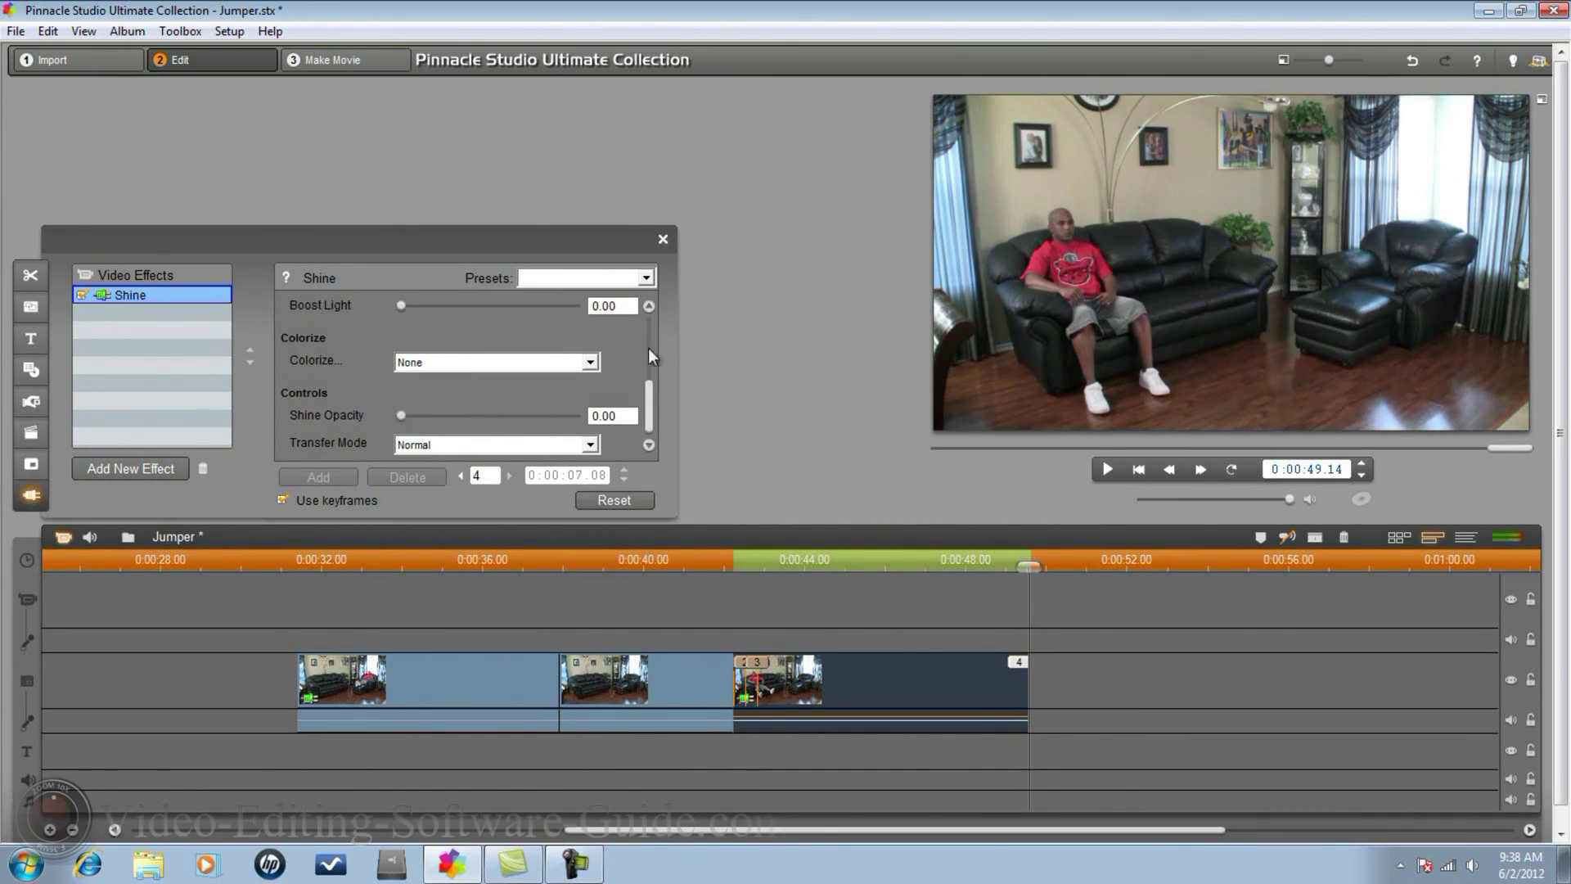
left_click(664, 240)
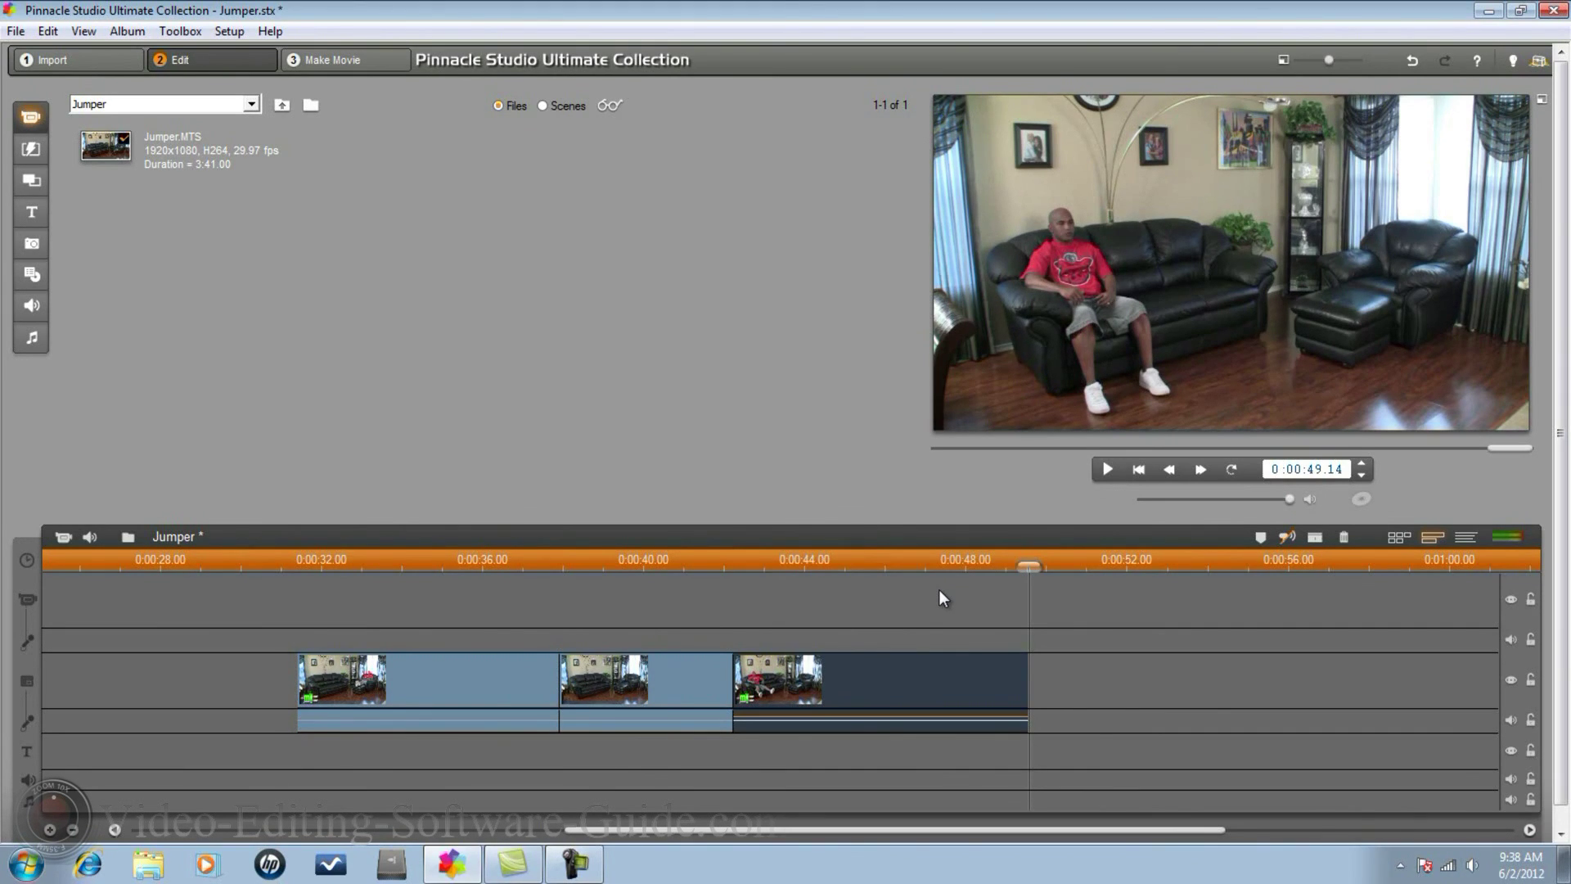
Play the sequence from the armchair clip at 0:00:33.15 into the sofa clip to check the teleport effect
left_click_drag(1027, 569, 385, 568)
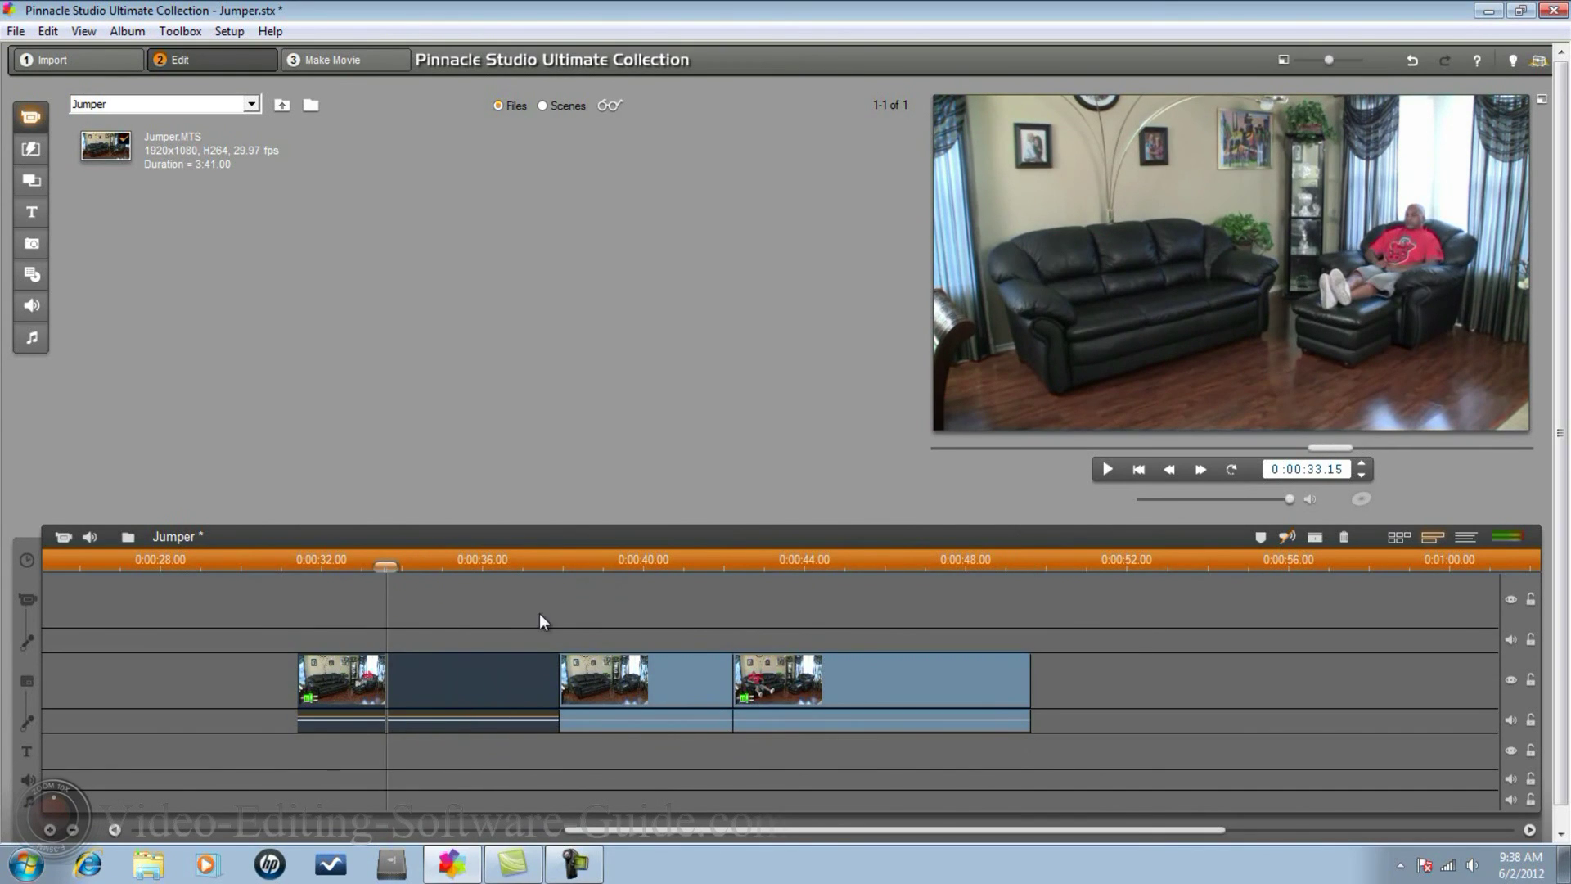
left_click(1107, 472)
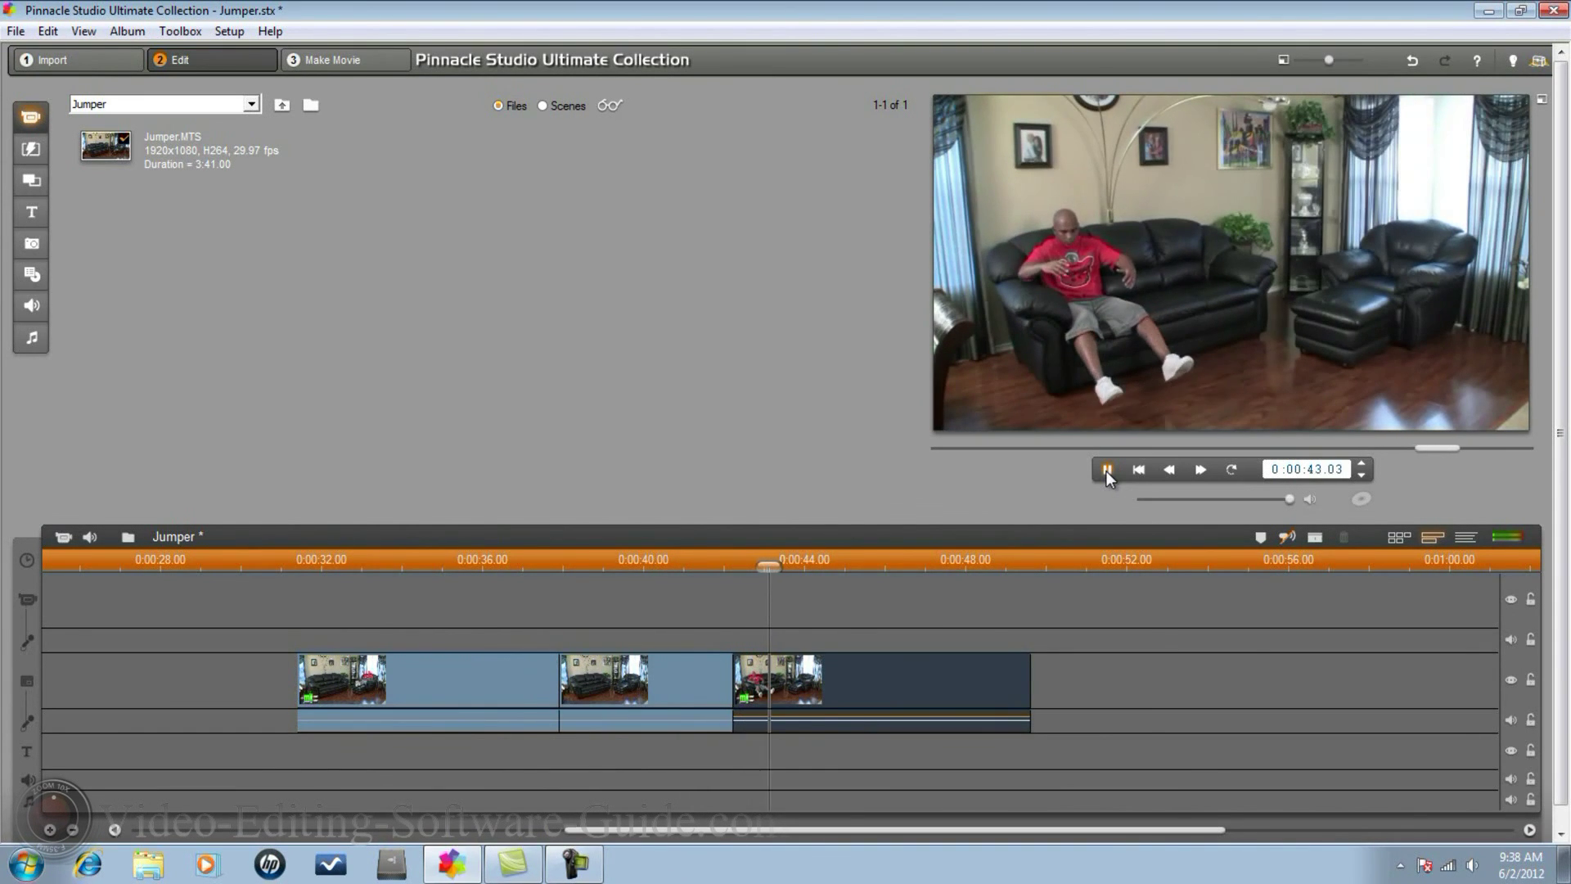
left_click(1109, 475)
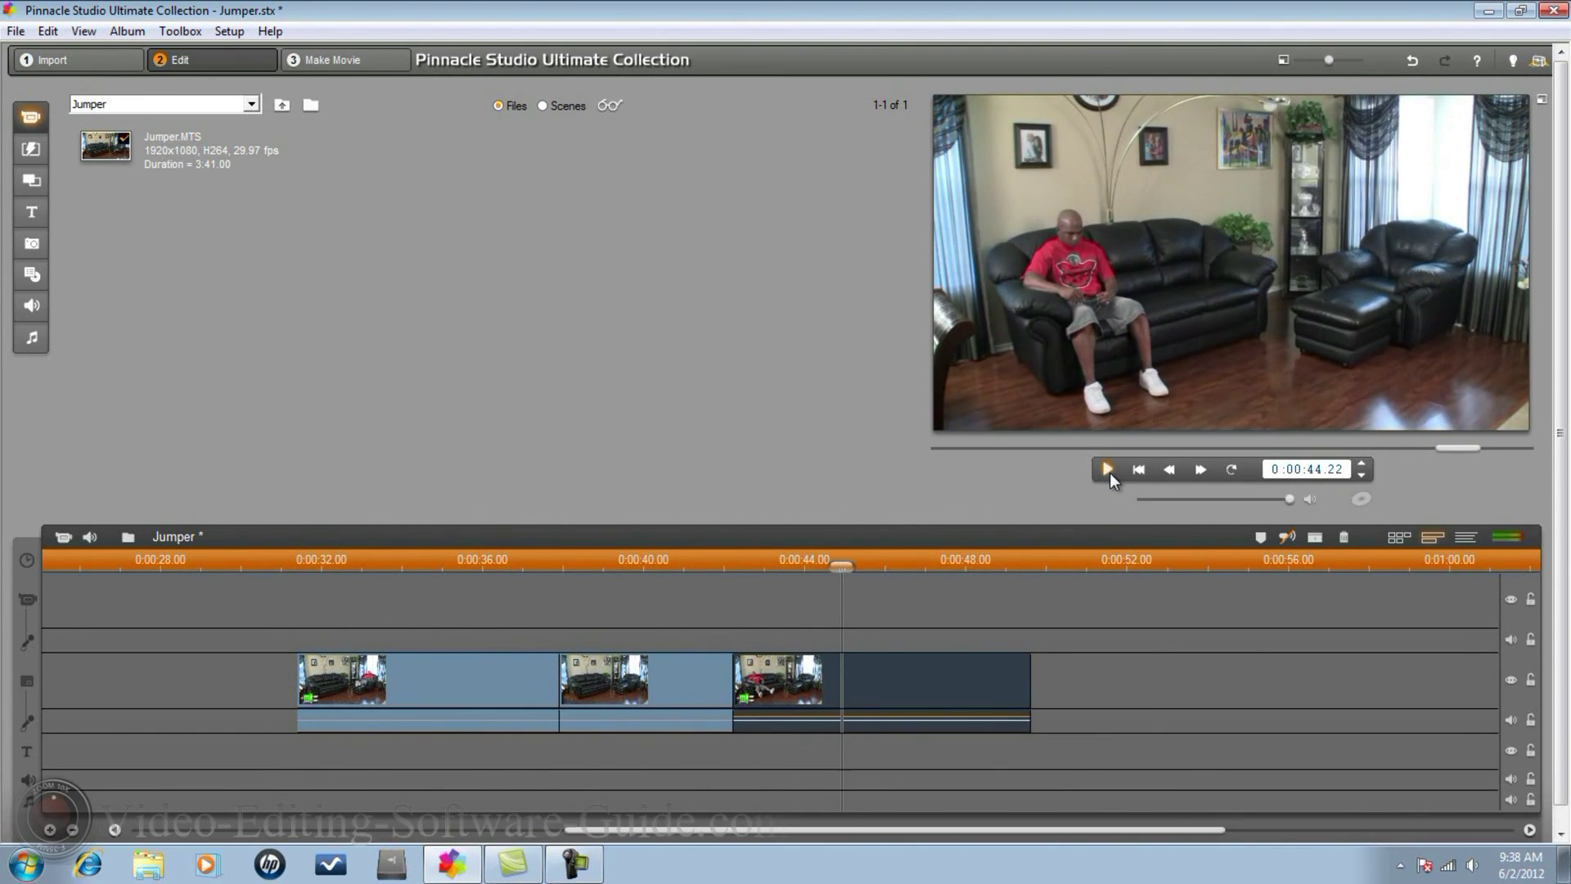